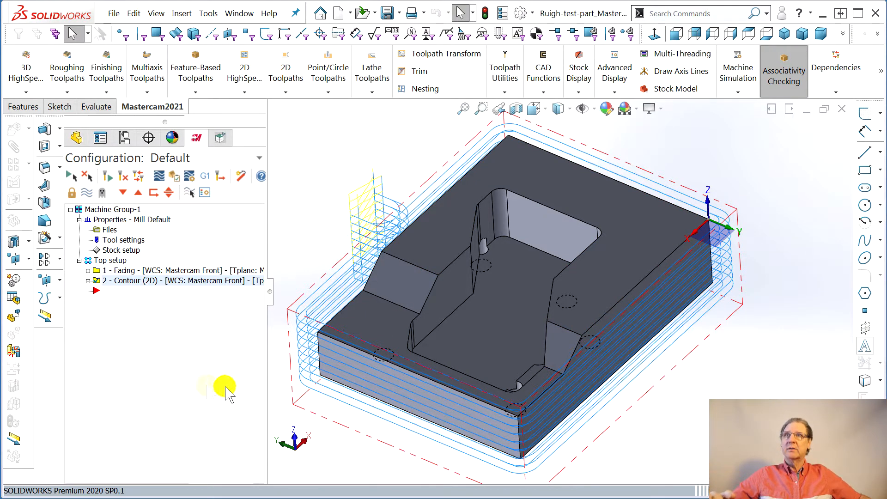
# - Hide the toolpath display of the 2D Contour operation and examine the central pocket
pyautogui.click(86, 194)
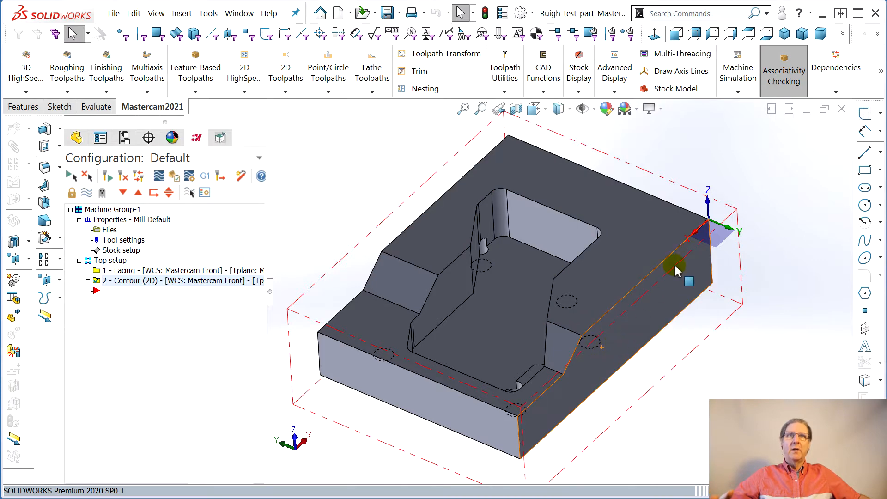
pyautogui.moveTo(404, 238); pyautogui.dragTo(501, 286, button='middle')
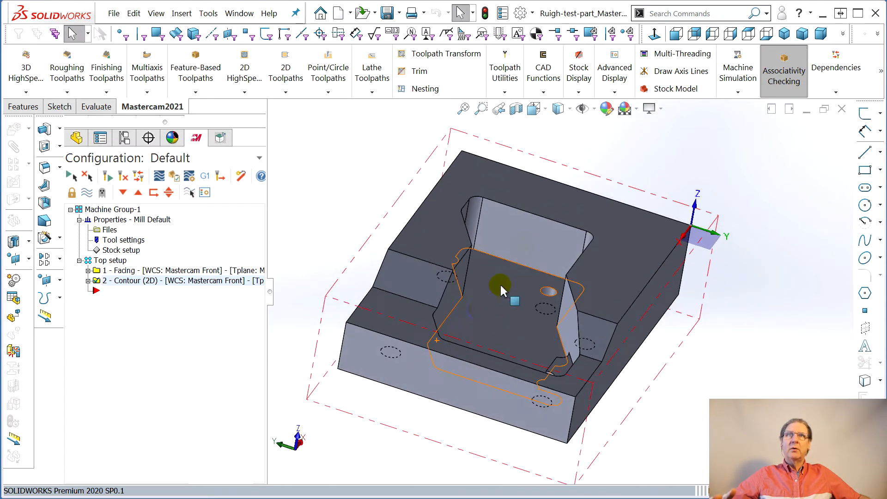
pyautogui.moveTo(420, 320); pyautogui.dragTo(555, 257, button='middle')
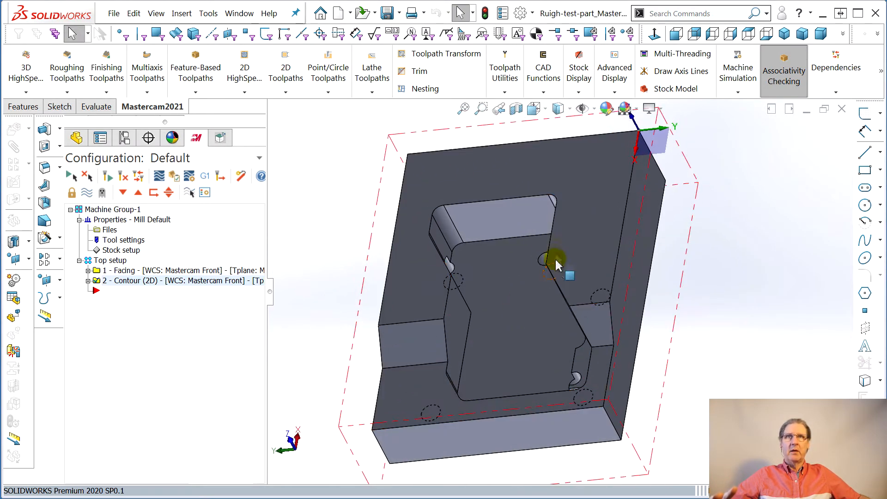
pyautogui.moveTo(436, 250); pyautogui.dragTo(501, 350, button='middle')
pyautogui.rightClick(110, 292)
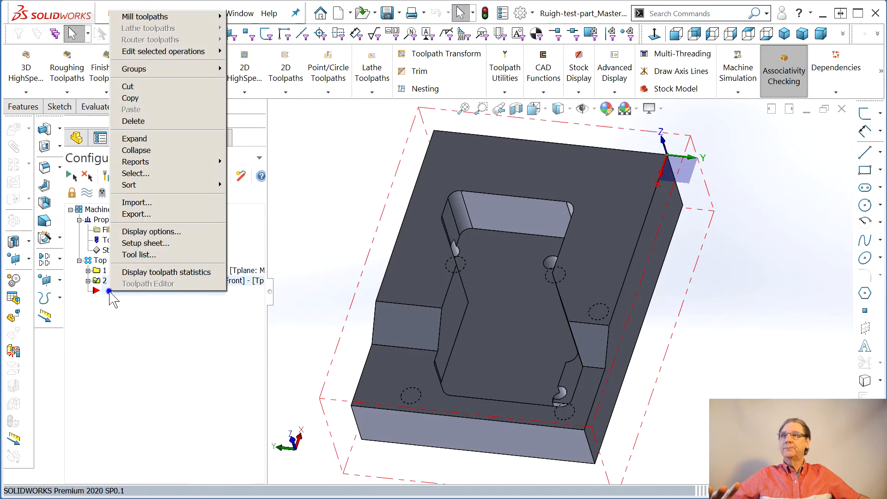
pyautogui.moveTo(148, 16)
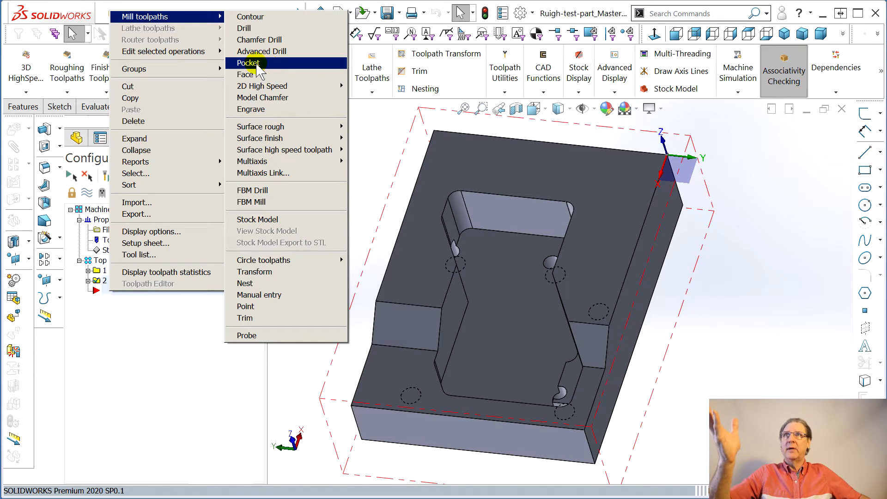
pyautogui.click(271, 66)
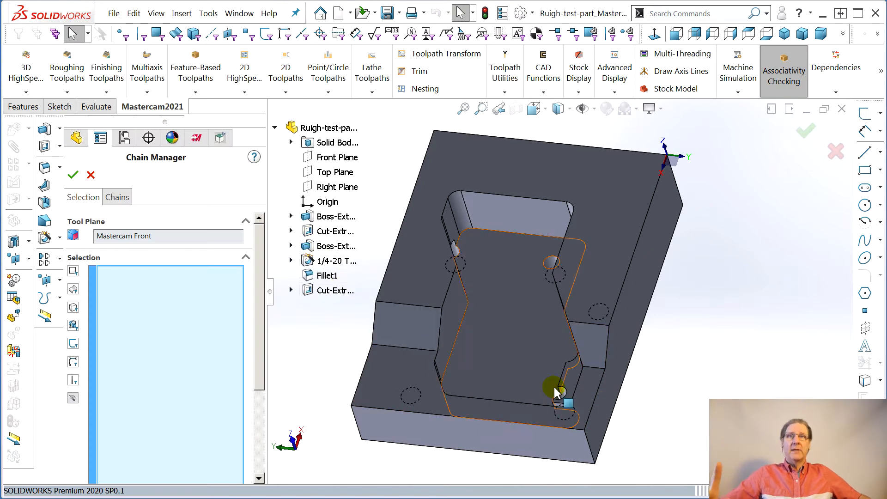
pyautogui.rightClick(509, 200)
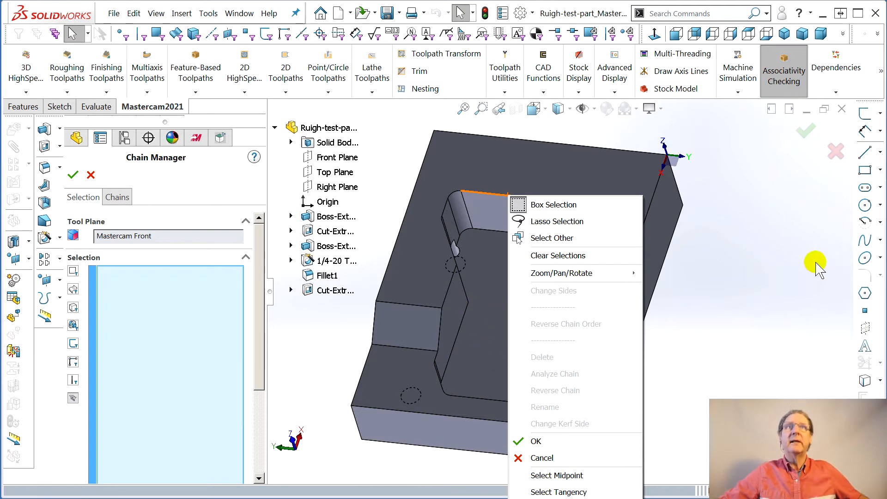
pyautogui.click(719, 257)
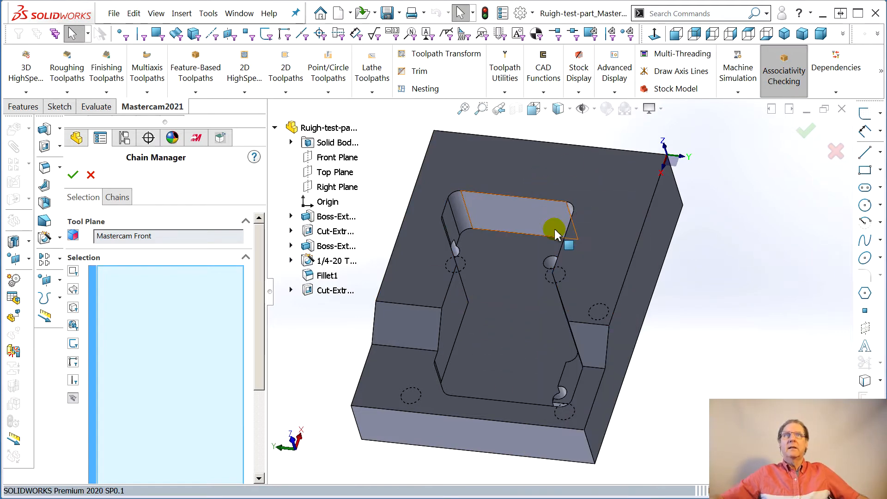
pyautogui.scroll(3, 552, 225)
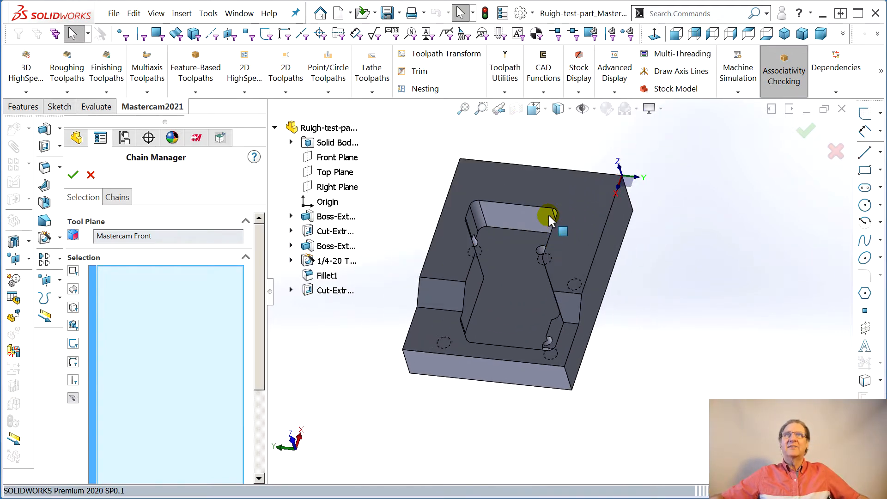
pyautogui.scroll(-2, 522, 227)
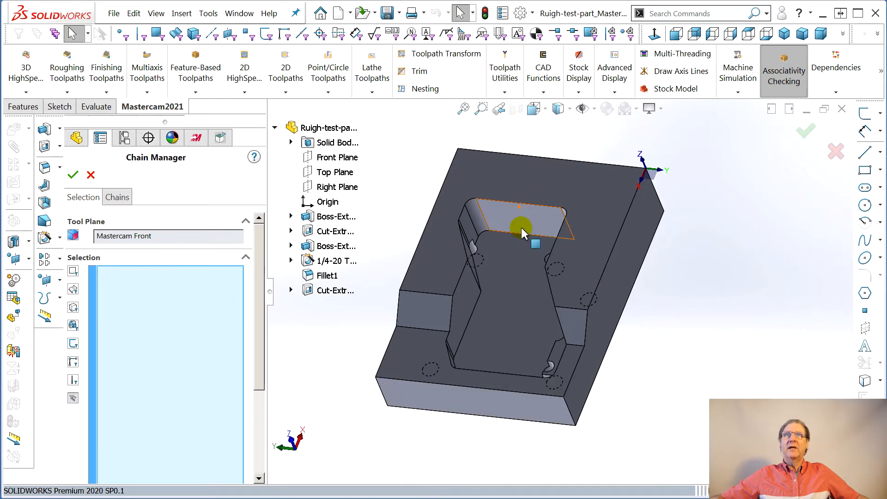
pyautogui.moveTo(521, 228); pyautogui.dragTo(495, 206, button='middle')
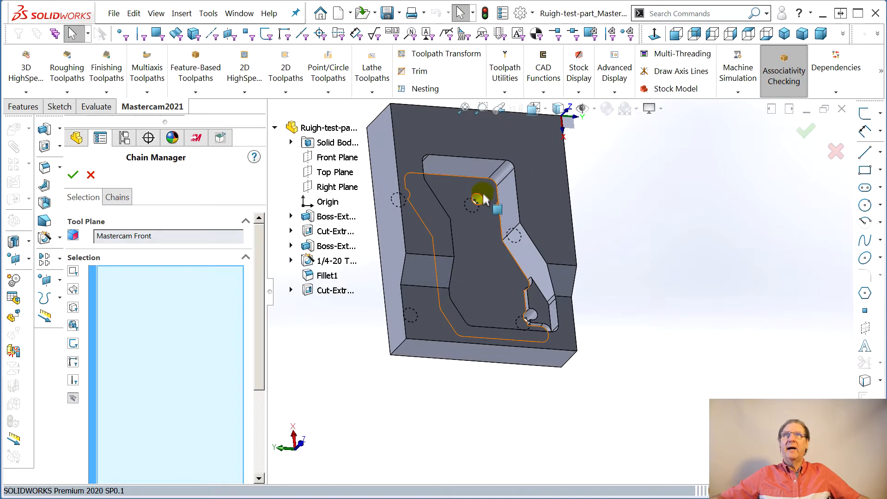
pyautogui.rightClick(472, 158)
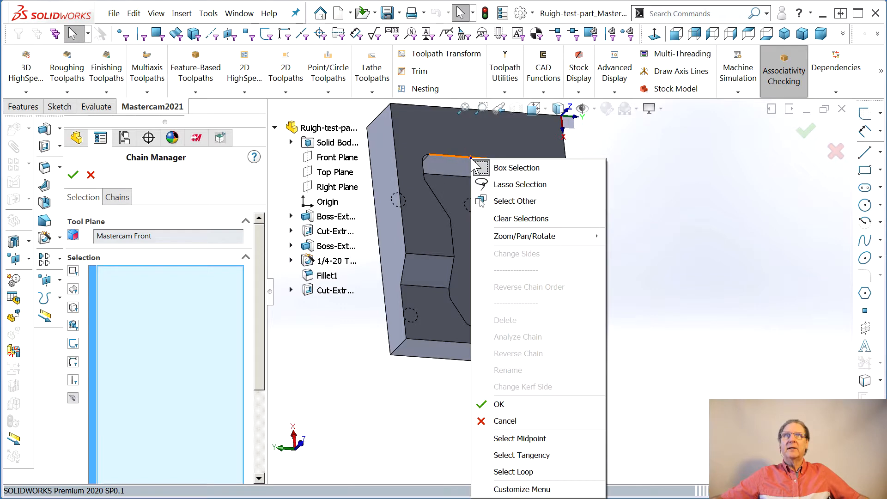
pyautogui.click(524, 456)
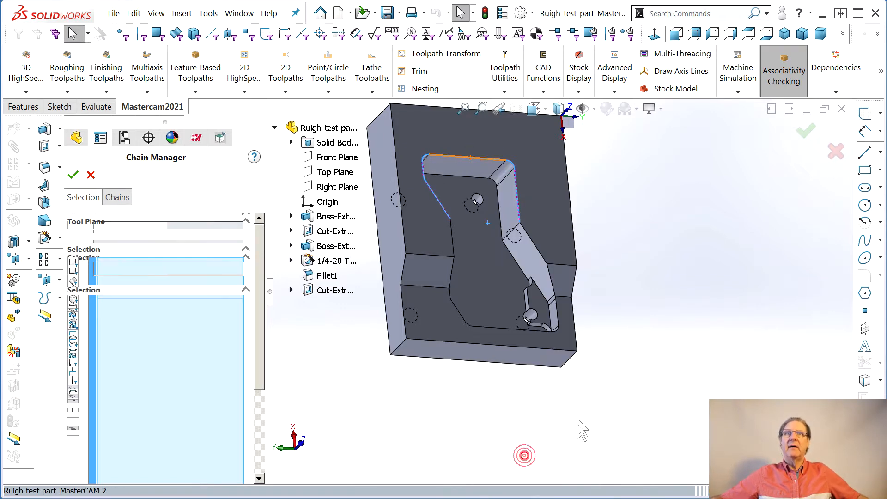
pyautogui.rightClick(500, 334)
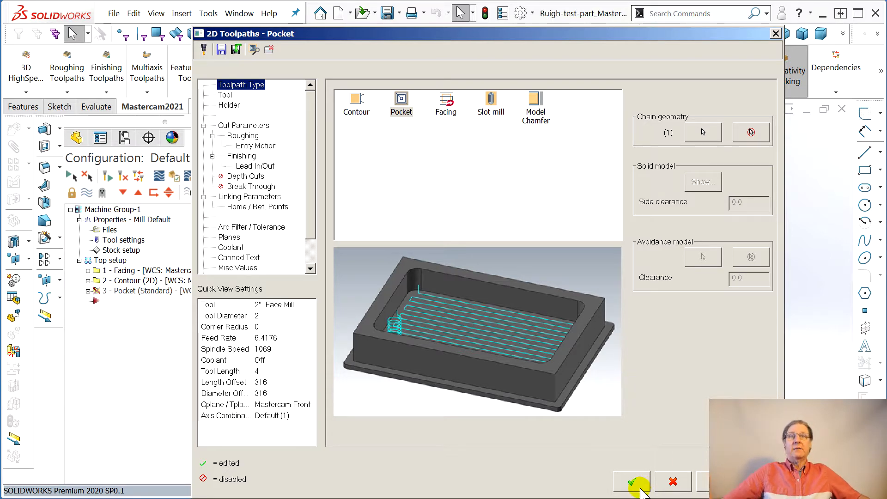
pyautogui.click(673, 481)
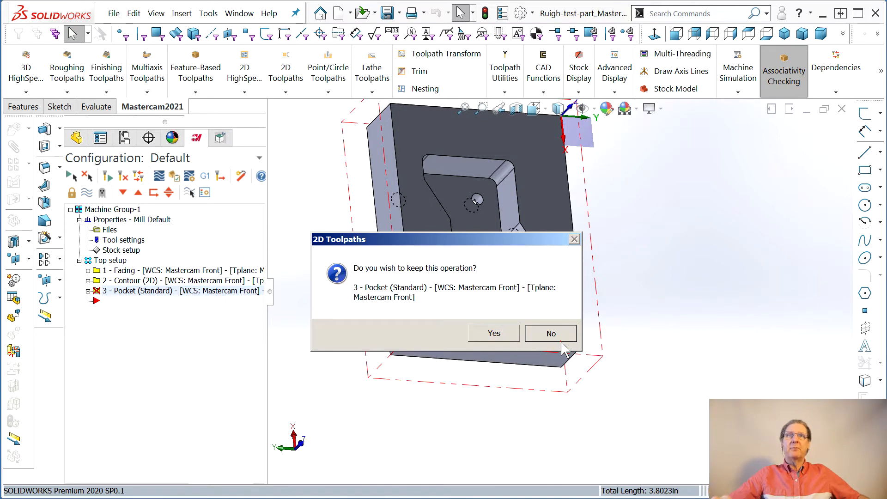
pyautogui.click(544, 336)
# - Start a Pocket mill toolpath and chain the tangent edges around both ends of the central pocket's upper rim
pyautogui.rightClick(138, 292)
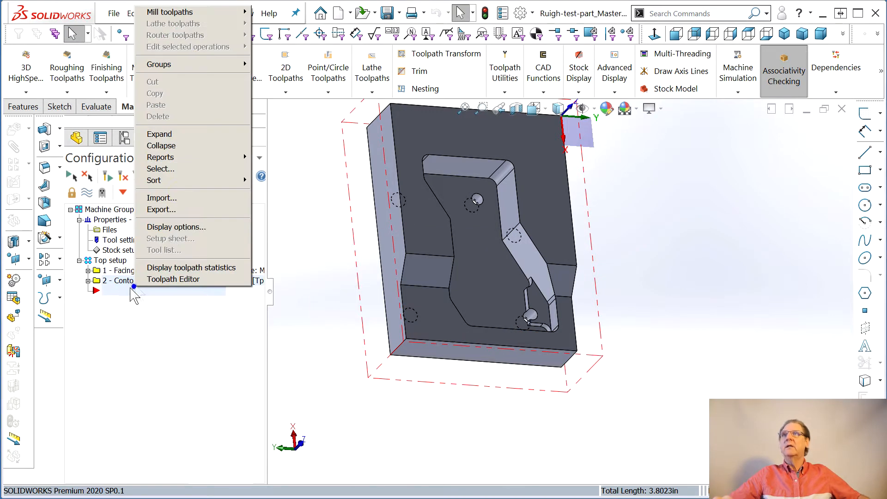
pyautogui.moveTo(234, 14)
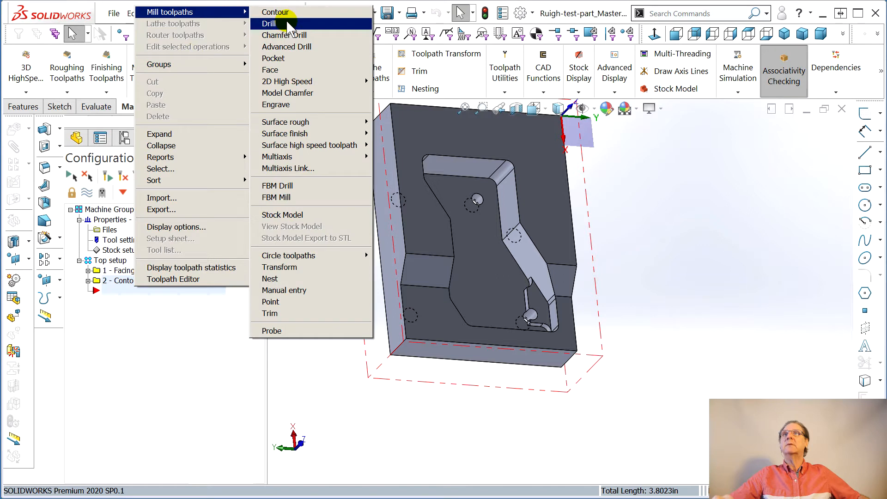
pyautogui.click(287, 59)
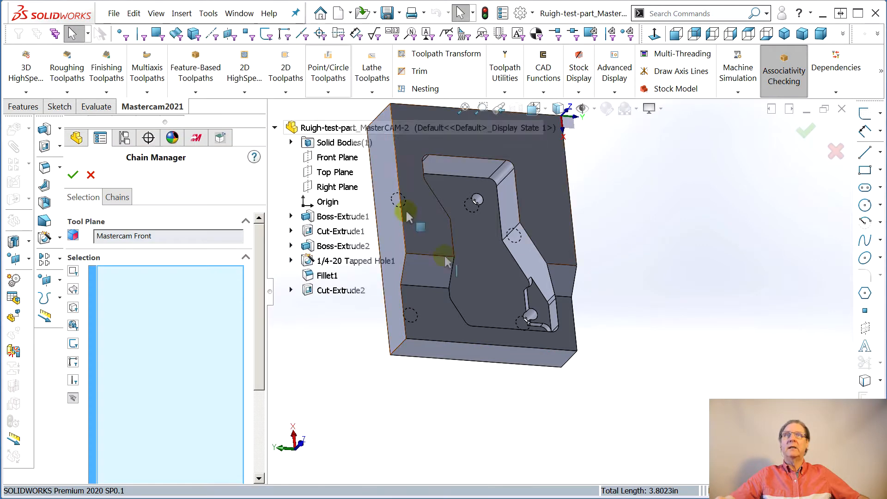
pyautogui.rightClick(500, 330)
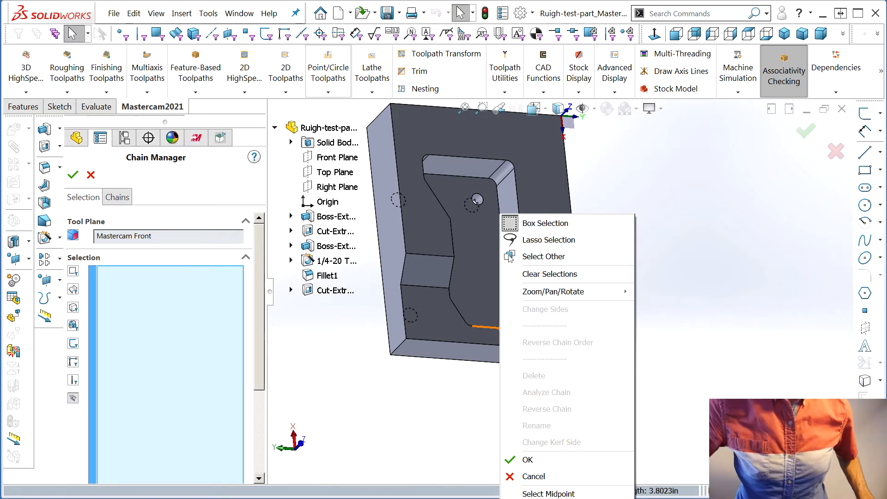
pyautogui.click(743, 140)
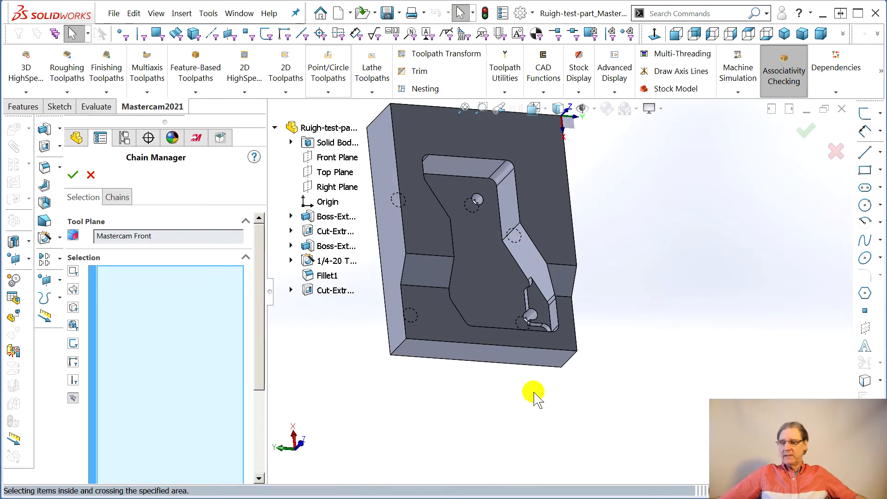
pyautogui.scroll(5, 533, 394)
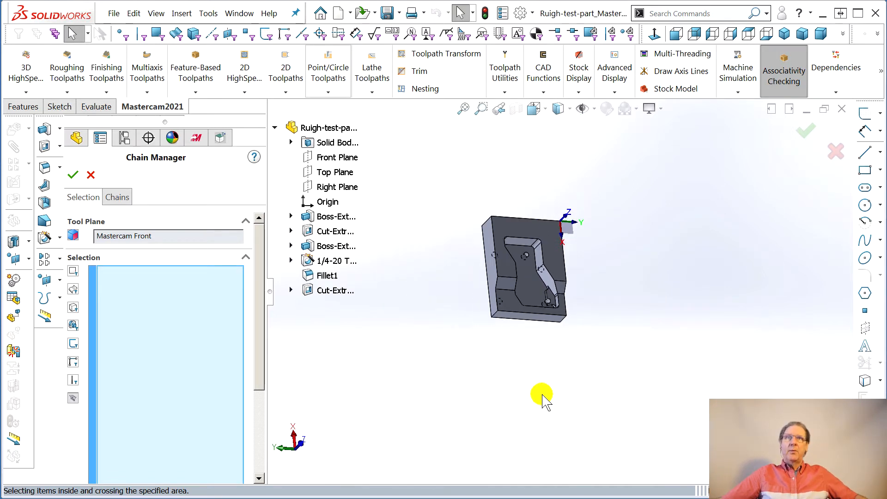
pyautogui.moveTo(568, 356); pyautogui.dragTo(549, 332)
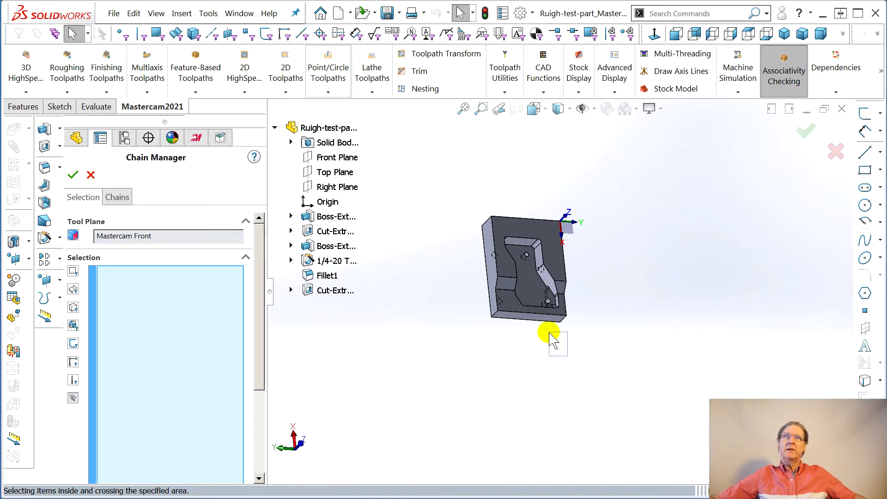
pyautogui.moveTo(555, 340); pyautogui.dragTo(511, 259, button='middle')
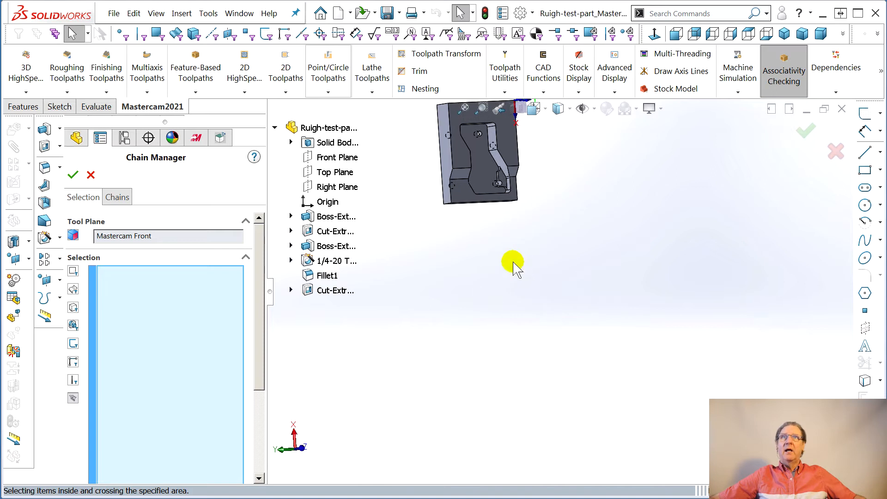
pyautogui.rightClick(494, 199)
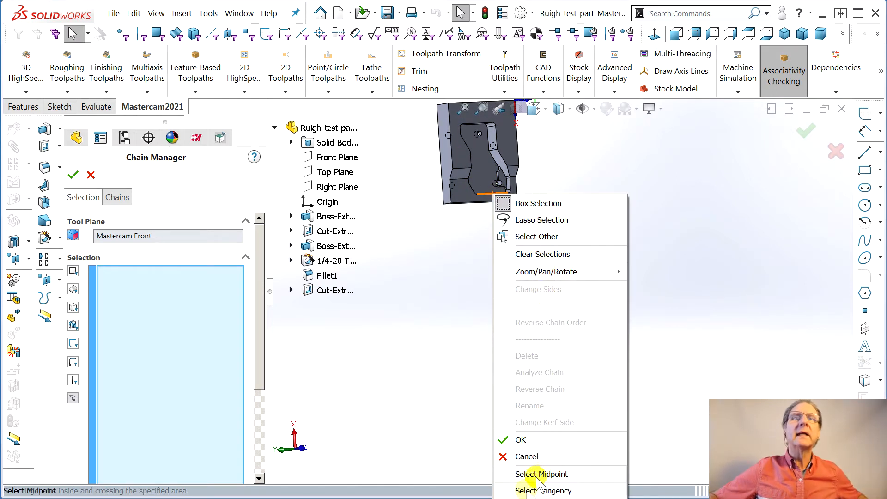
pyautogui.click(544, 491)
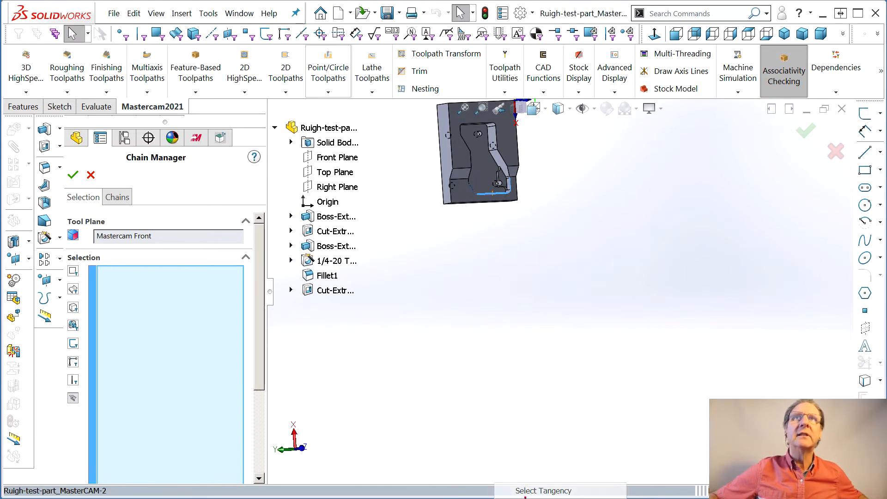
pyautogui.rightClick(483, 128)
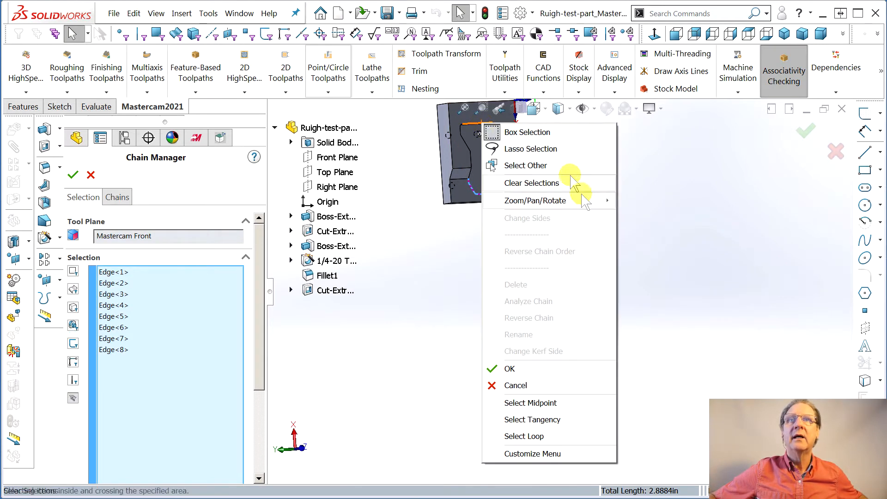
pyautogui.click(530, 419)
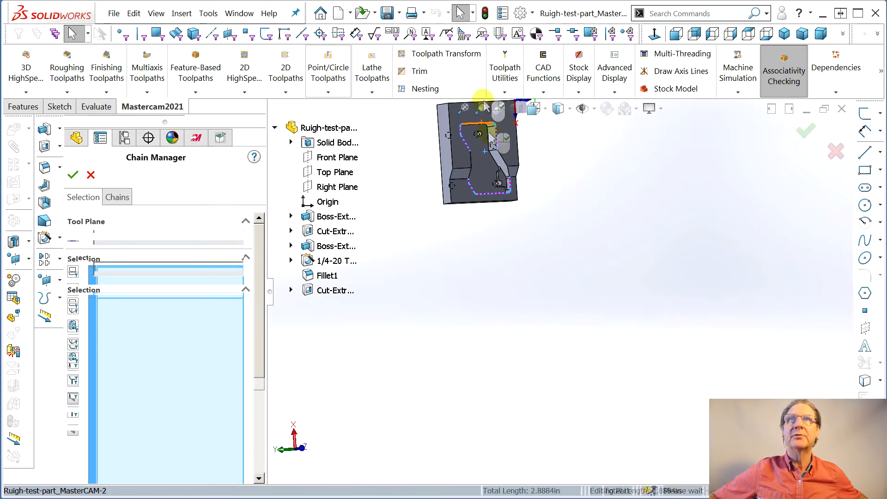
# - Add the two missing rim edges between the chained ends, on the pocket side opposite the corner cutout
pyautogui.scroll(-3, 479, 150)
pyautogui.scroll(-2, 527, 203)
pyautogui.moveTo(509, 225); pyautogui.dragTo(421, 235, button='middle')
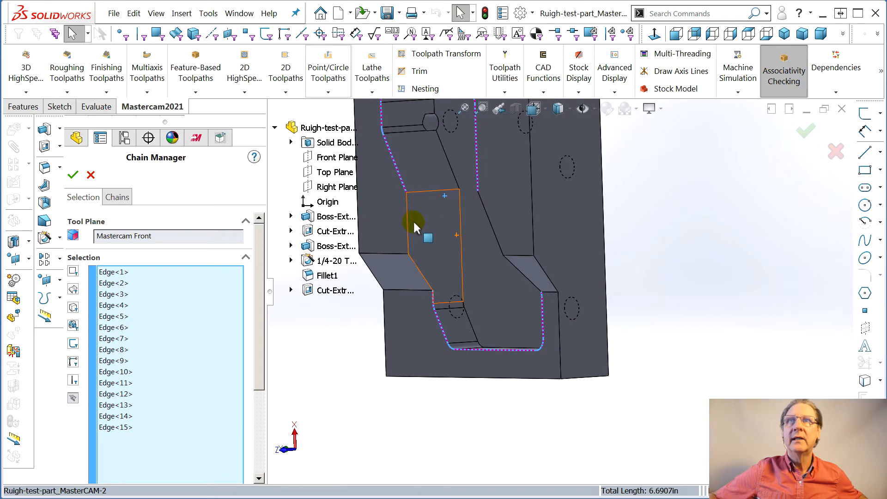
pyautogui.click(406, 218)
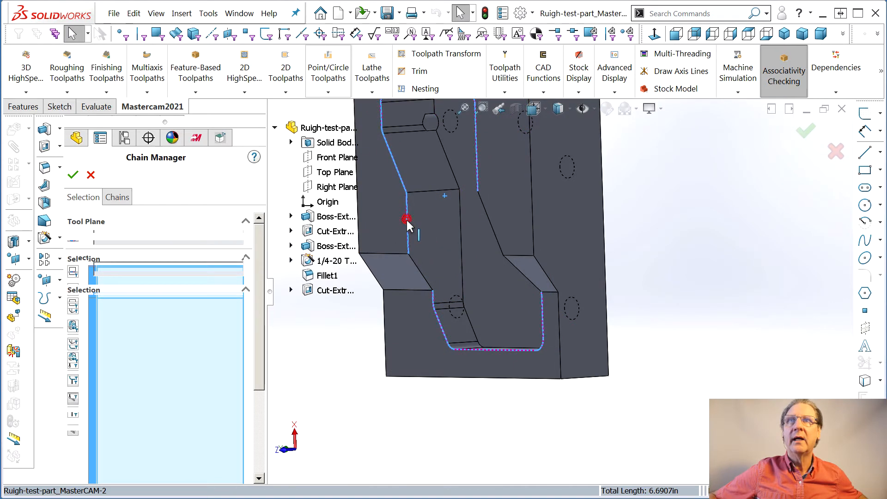
pyautogui.click(422, 277)
# - Complete the pocket rim loop by adding the three missing edges on the corner cutout side, including the short one at the fillet
pyautogui.moveTo(422, 277); pyautogui.dragTo(551, 237, button='middle')
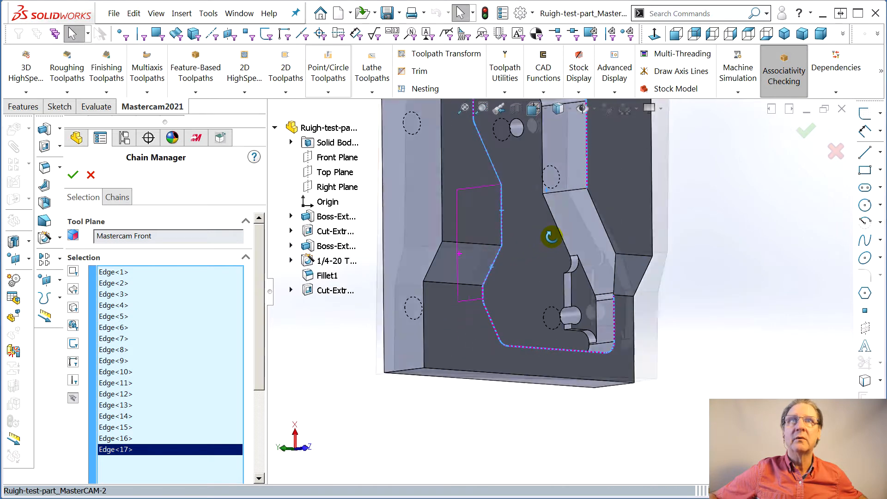
pyautogui.click(604, 223)
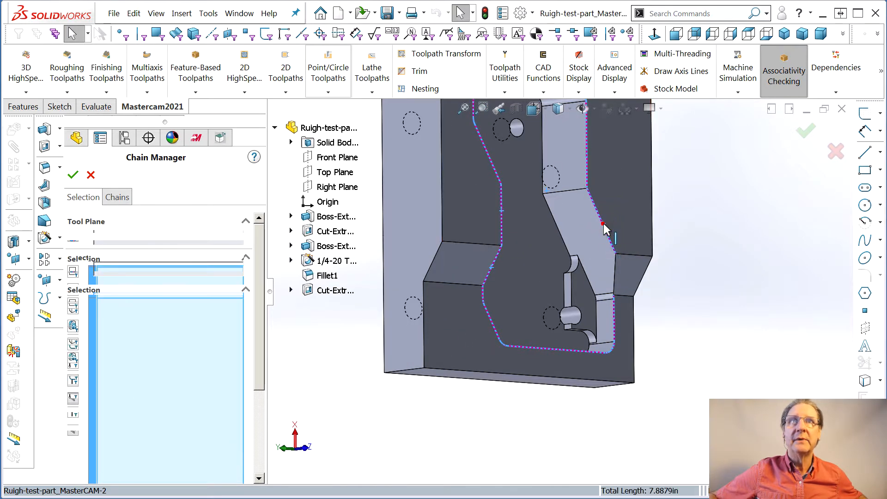
pyautogui.click(616, 275)
pyautogui.scroll(-3, 611, 295)
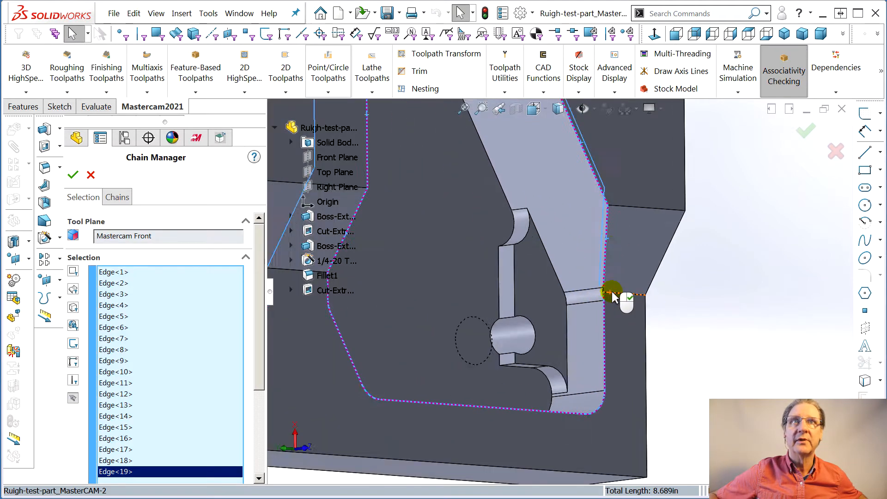
pyautogui.scroll(-4, 612, 296)
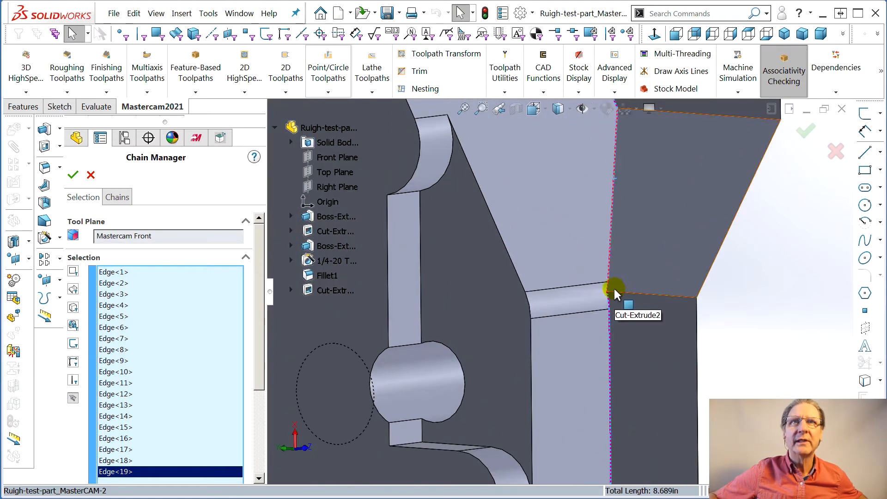
pyautogui.click(609, 293)
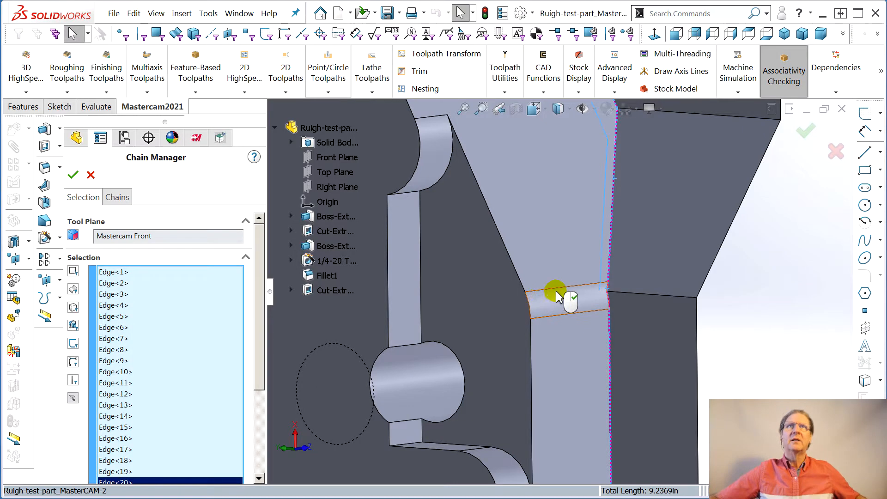
pyautogui.scroll(5, 531, 293)
pyautogui.scroll(2, 500, 251)
pyautogui.moveTo(501, 251); pyautogui.dragTo(454, 257, button='middle')
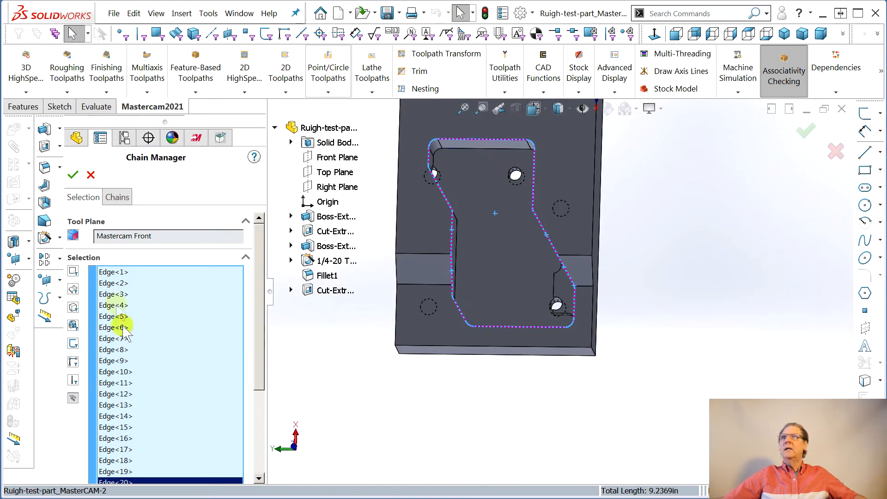
# - Accept the completed rim chain and choose the 1/4 FLAT ENDMILL as the pocket operation's tool
pyautogui.click(73, 174)
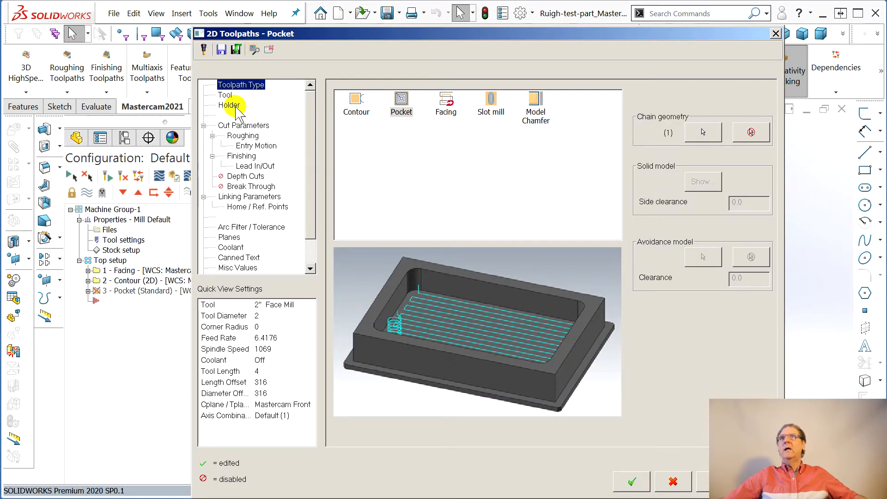
pyautogui.click(226, 95)
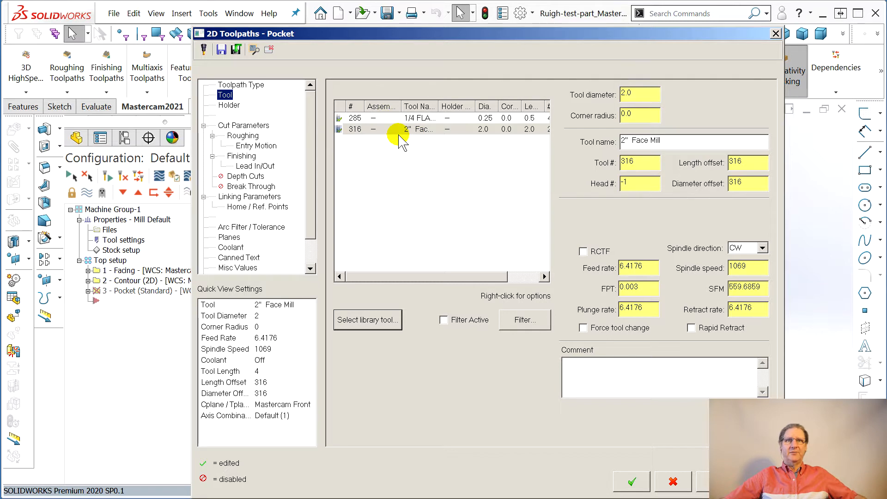
pyautogui.click(401, 119)
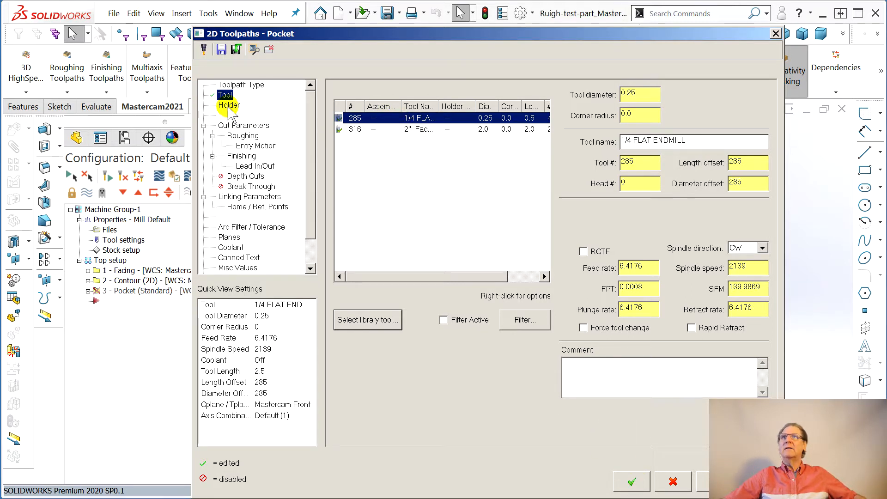
# - Leave 0.05 stock on the walls and 0.00 on the floors, and enable depth cuts with a maximum rough step of 0.125
pyautogui.click(241, 125)
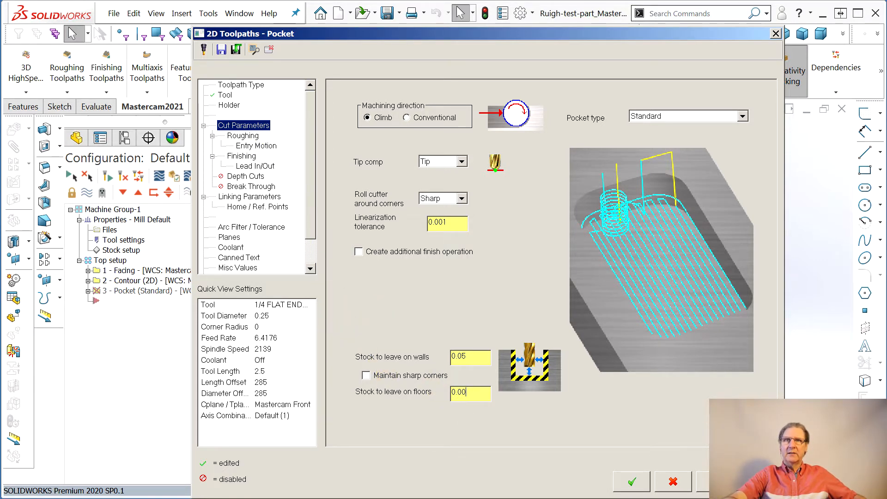
pyautogui.click(240, 157)
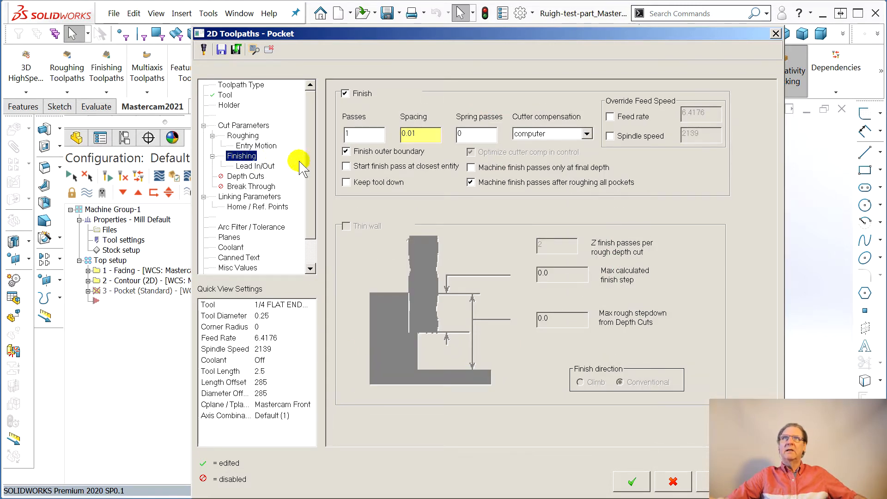
pyautogui.click(246, 177)
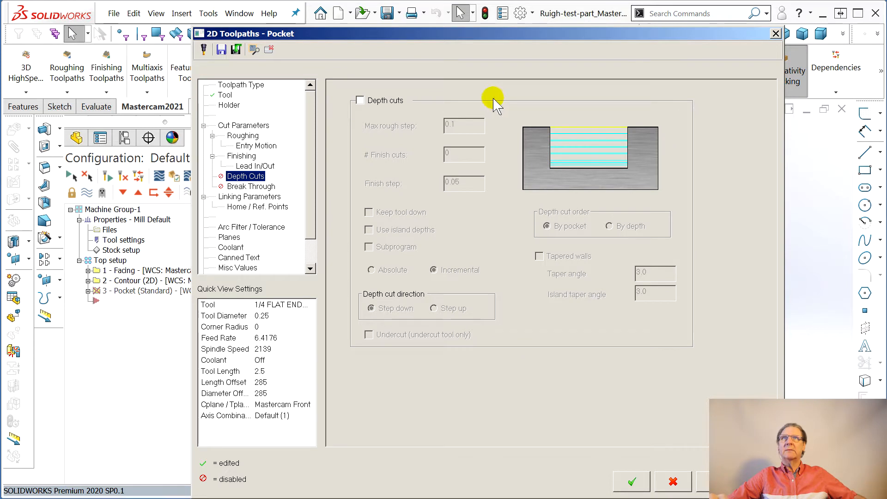
pyautogui.click(360, 99)
pyautogui.click(475, 126)
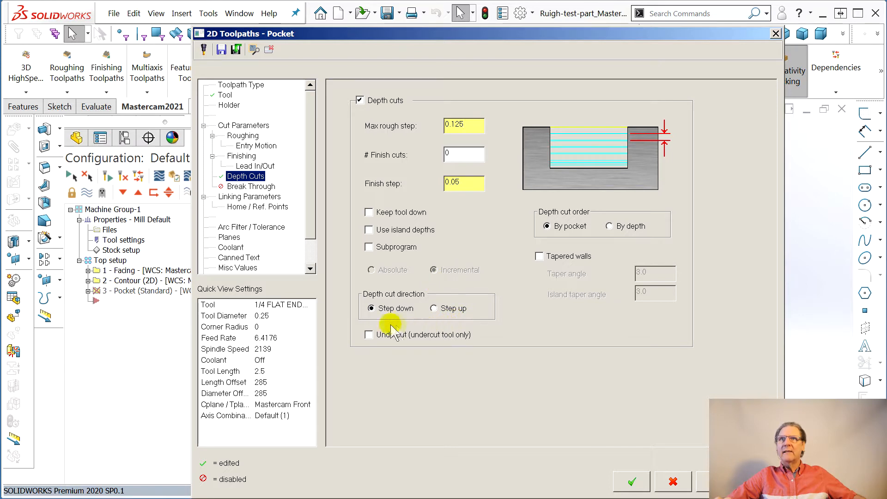
# - Make the pocket's linking depth associative to the vertex beside the hole at the corner cutout on the pocket floor
pyautogui.click(252, 197)
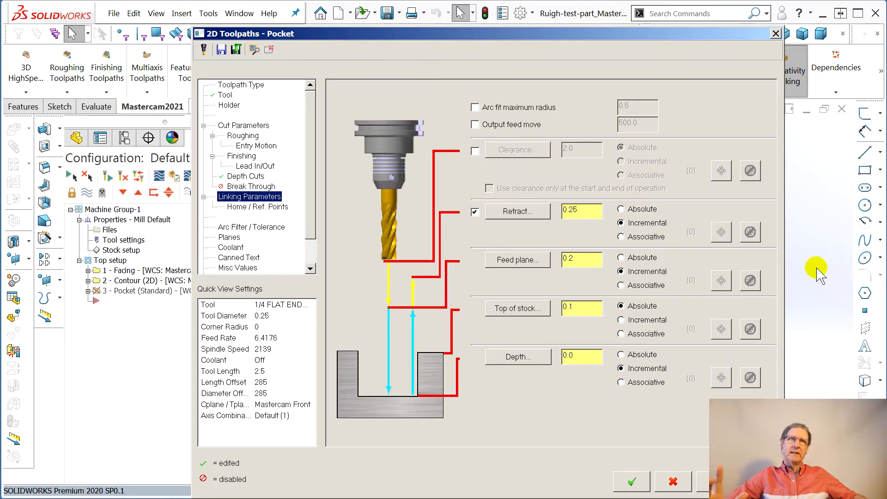
pyautogui.click(621, 383)
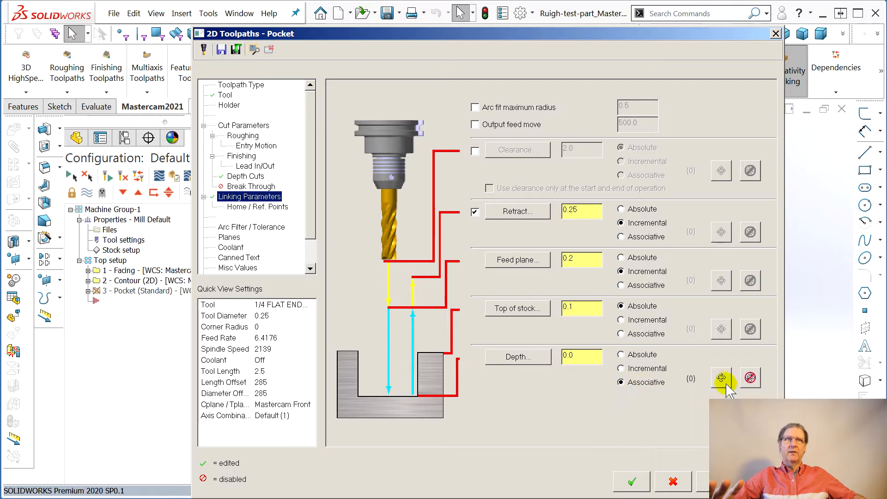
pyautogui.click(721, 378)
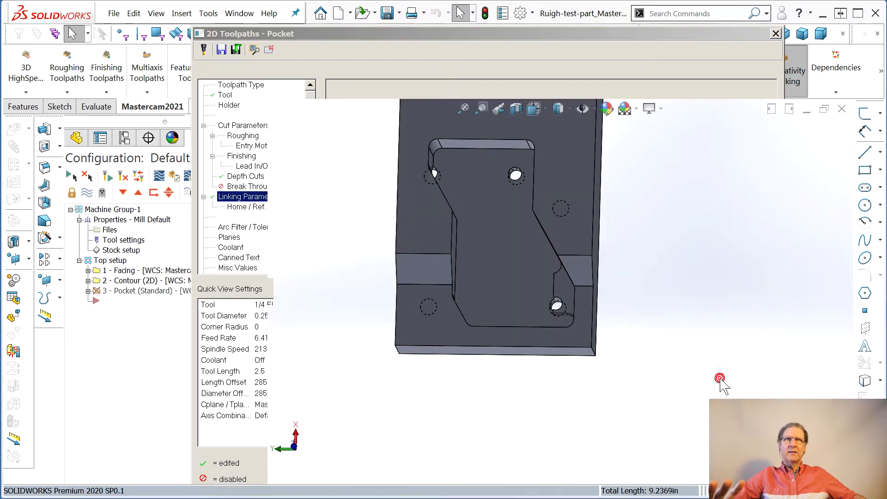
pyautogui.moveTo(482, 325); pyautogui.dragTo(561, 320, button='middle')
pyautogui.scroll(-2, 509, 296)
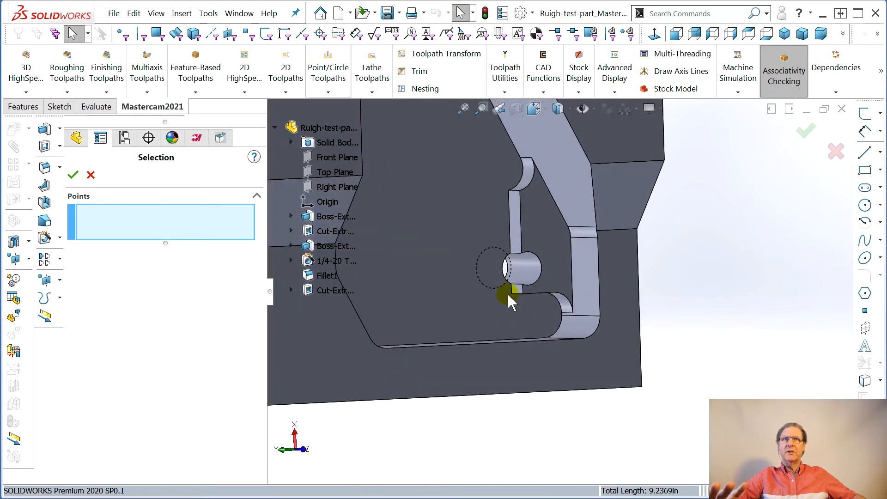
pyautogui.scroll(-4, 531, 293)
pyautogui.click(544, 294)
pyautogui.moveTo(588, 410); pyautogui.dragTo(591, 230, button='middle')
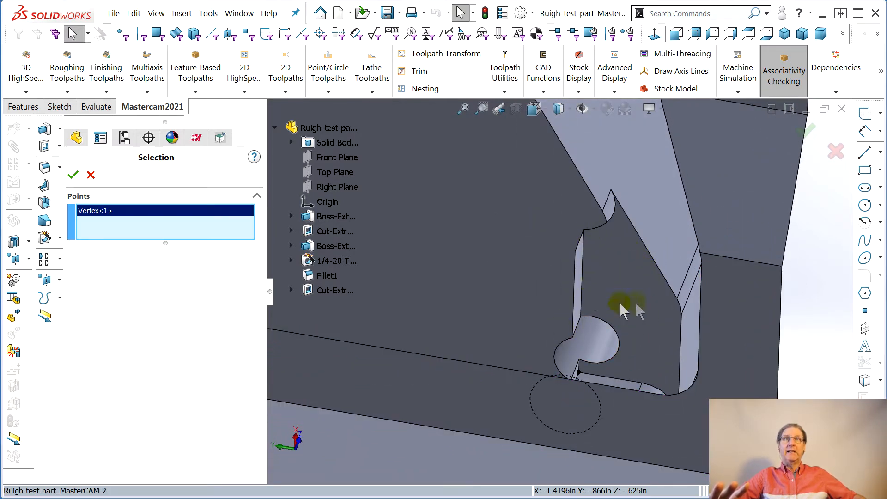
pyautogui.scroll(6, 623, 310)
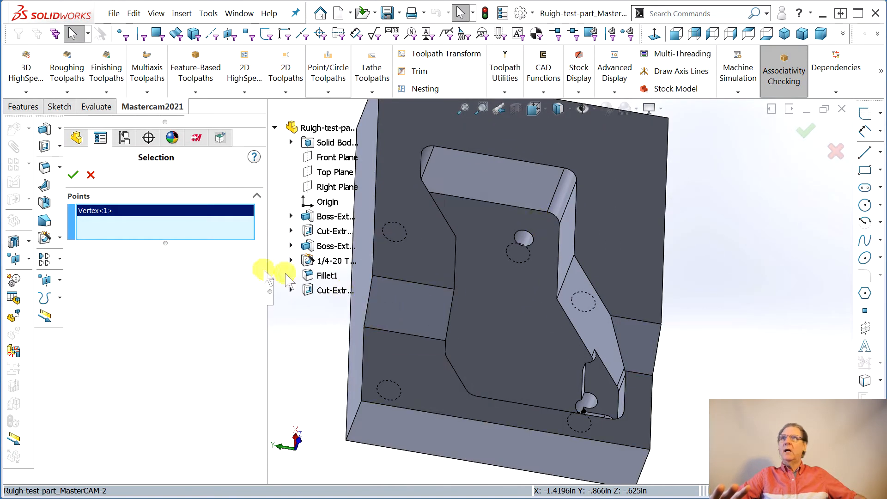
pyautogui.click(72, 175)
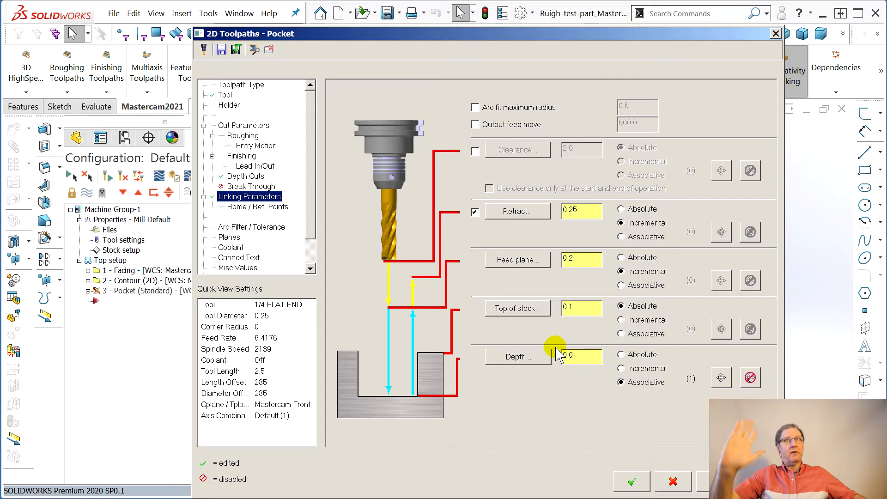
# - Check the operation's planes, accept the pocket parameters, dismiss the construction plane warning and keep the Pocket operation
pyautogui.click(229, 237)
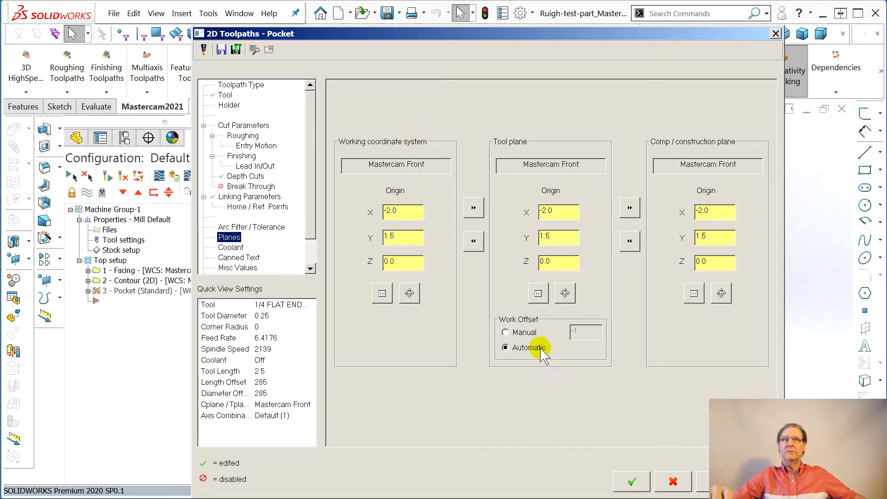
pyautogui.click(631, 481)
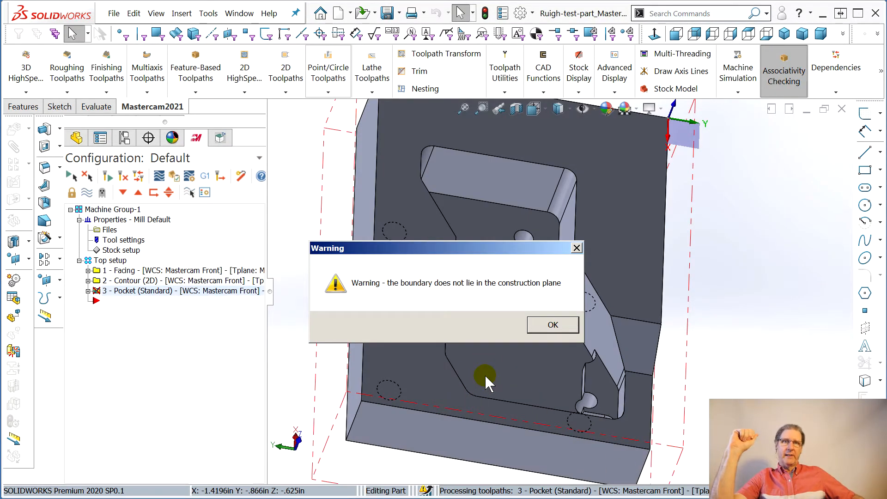
pyautogui.moveTo(486, 257); pyautogui.dragTo(678, 156)
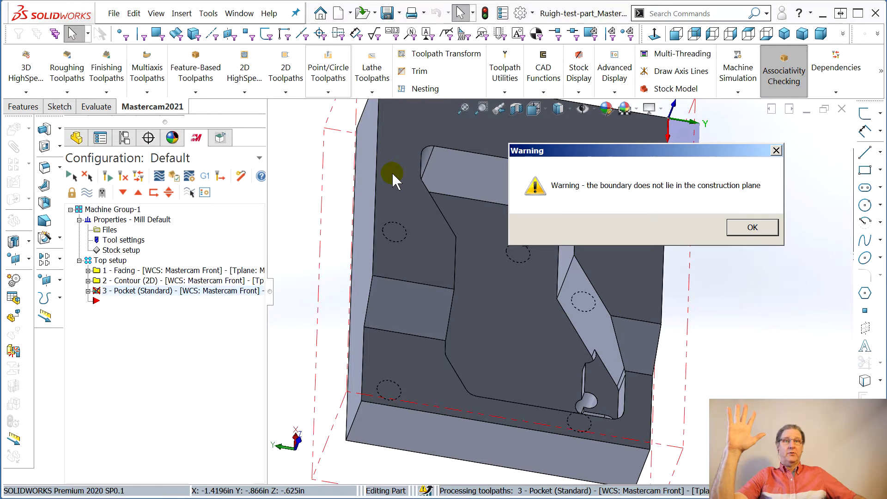
pyautogui.click(753, 228)
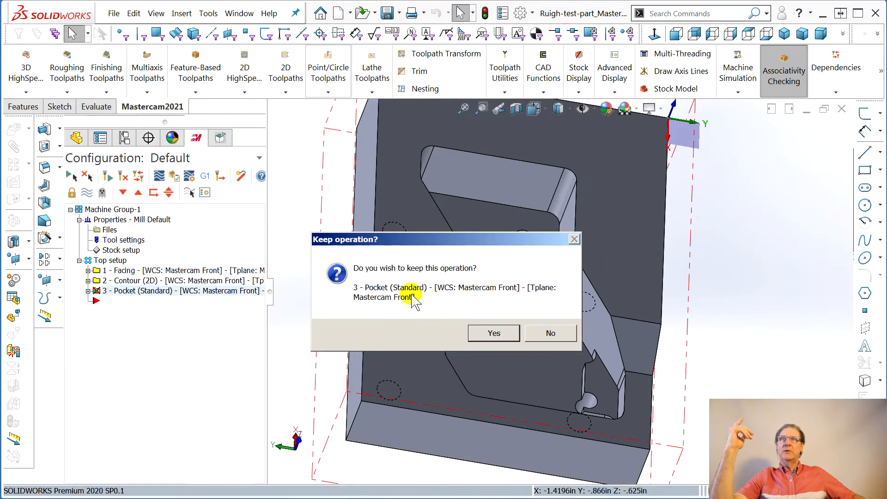
pyautogui.click(495, 333)
pyautogui.moveTo(507, 334); pyautogui.dragTo(480, 327, button='middle')
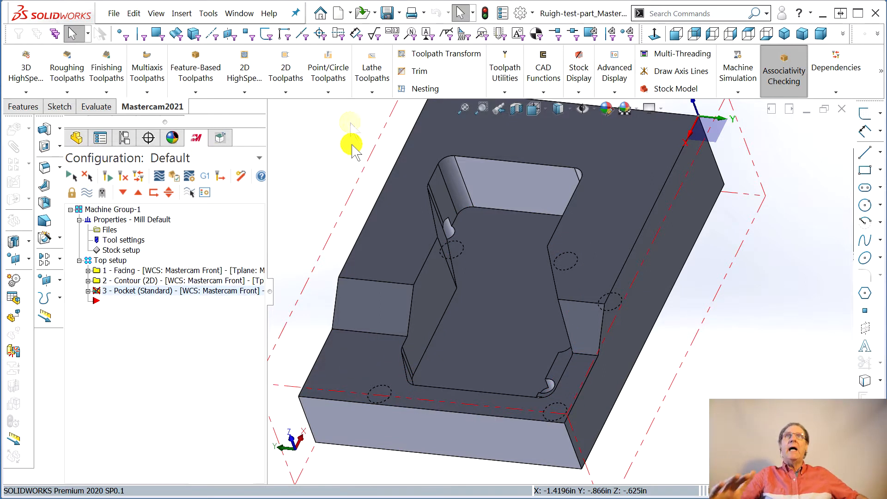
pyautogui.click(544, 92)
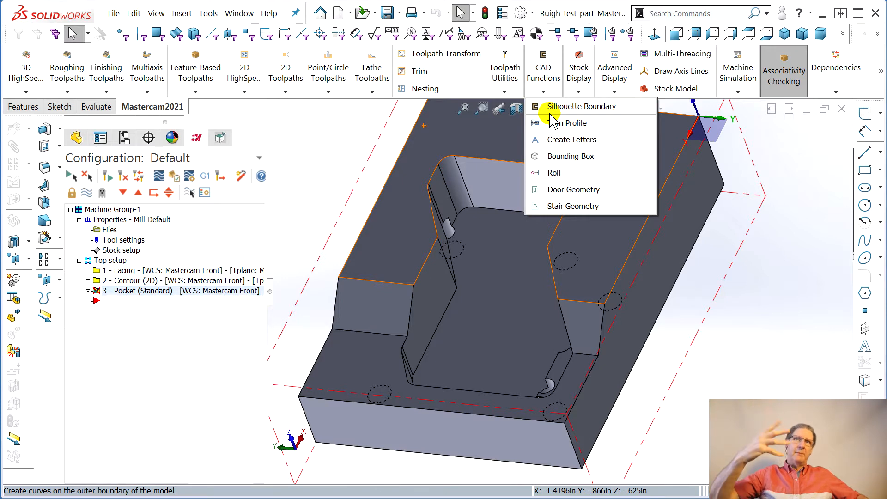
pyautogui.click(354, 186)
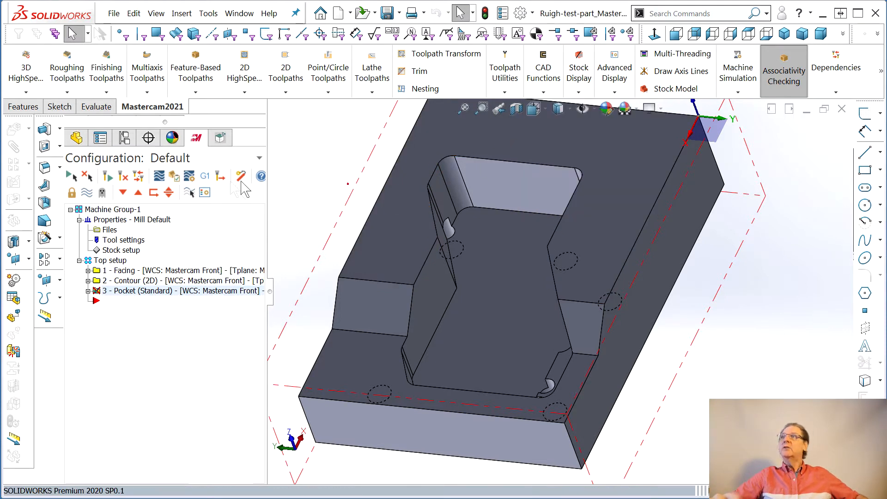
# - Start a new sketch on the part's raised upper face around the pocket and clear the face selection
pyautogui.click(77, 138)
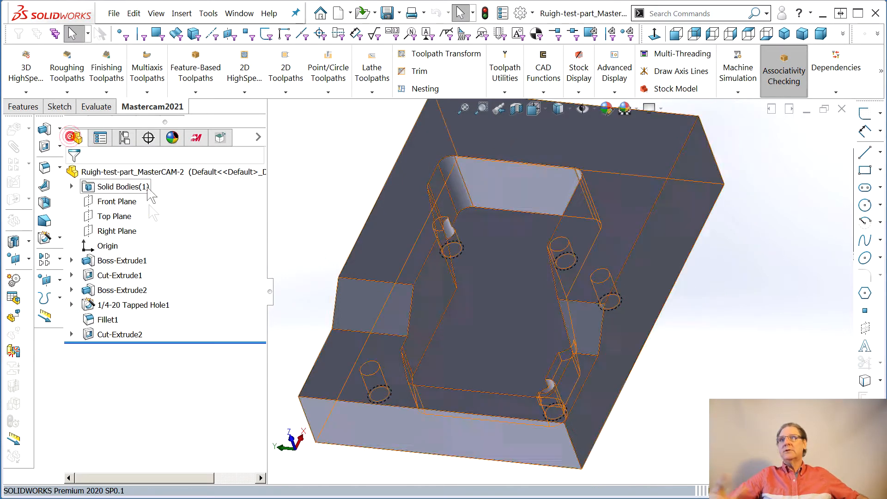
pyautogui.click(394, 253)
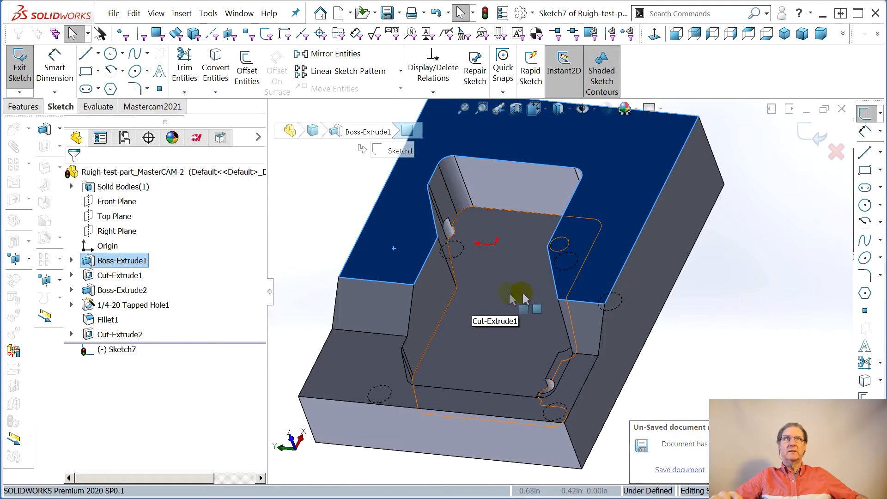
pyautogui.click(732, 247)
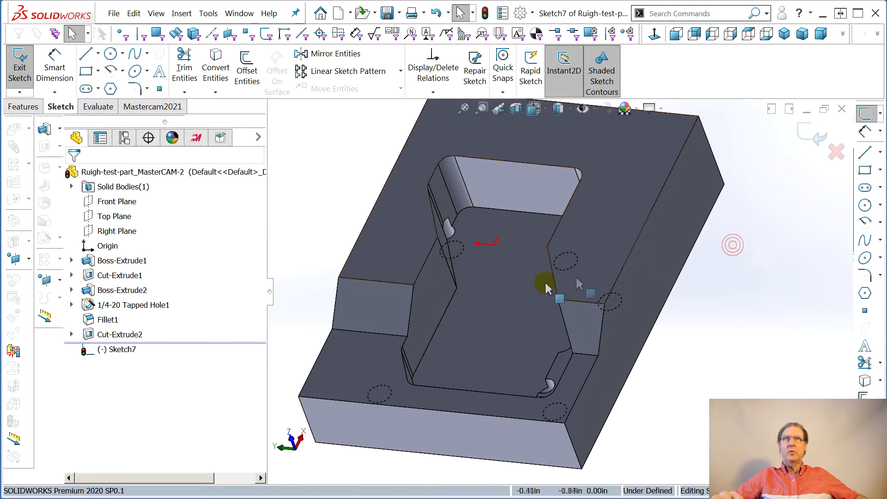
# - Select the tangent edges around both ends of the central pocket's upper rim for the sketch
pyautogui.rightClick(479, 159)
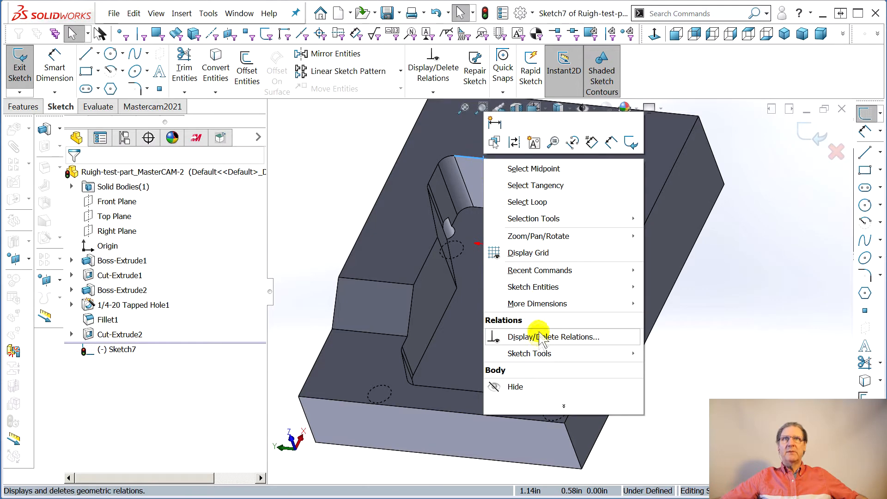
pyautogui.click(535, 185)
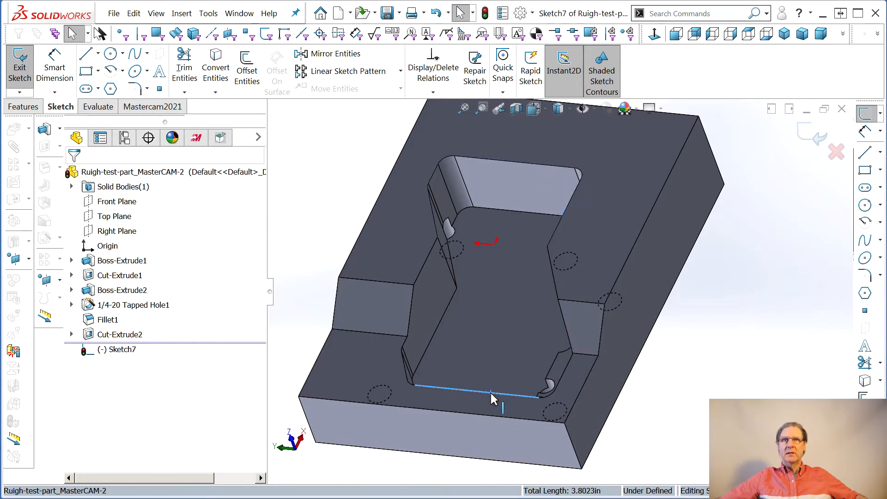
pyautogui.rightClick(492, 398)
pyautogui.click(544, 327)
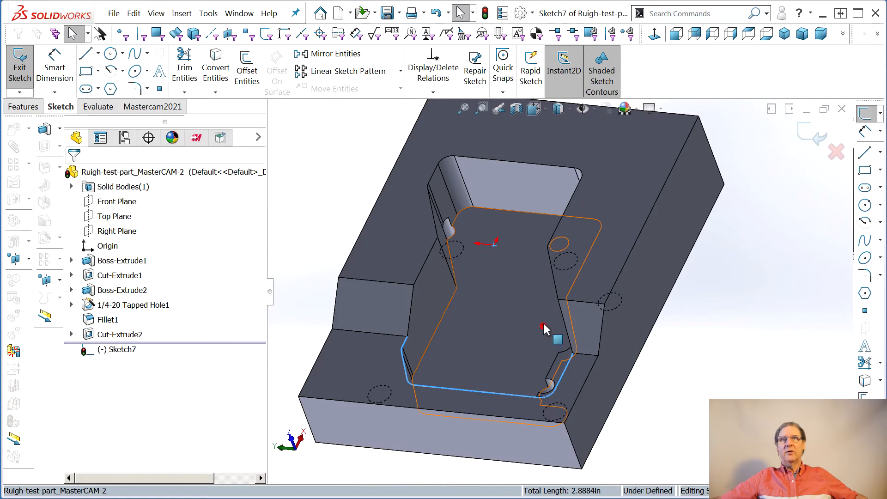
pyautogui.rightClick(517, 165)
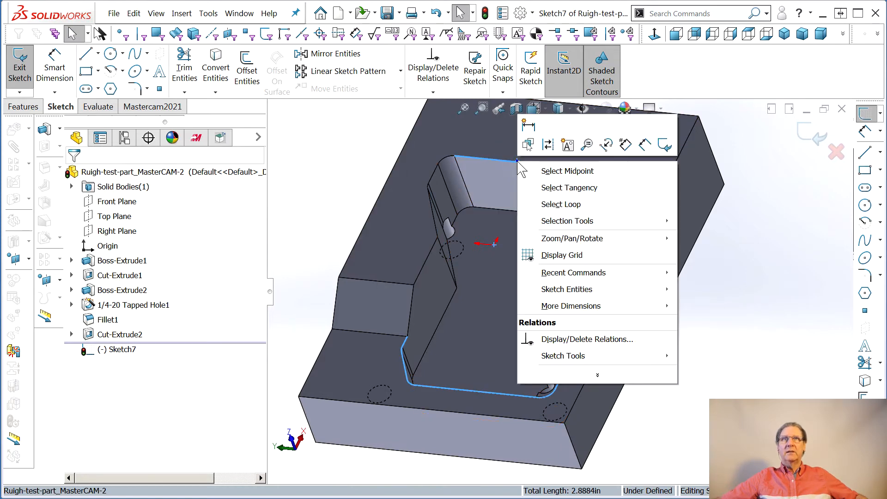
pyautogui.click(581, 194)
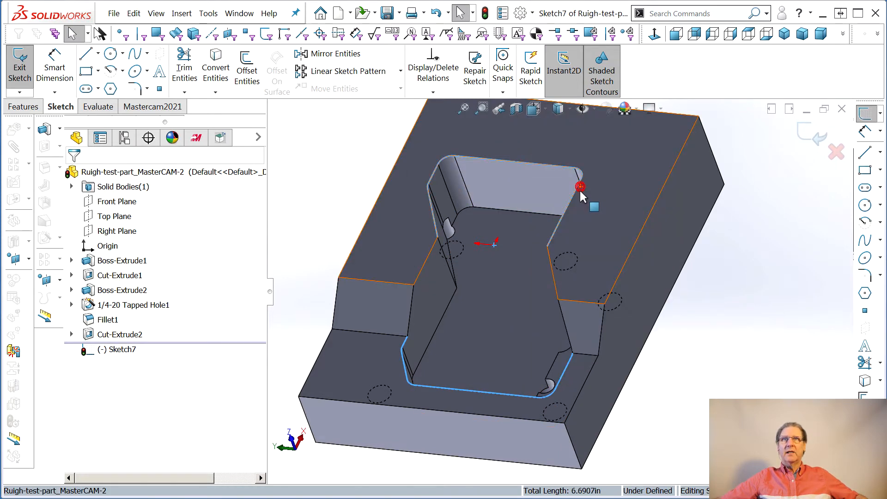
# - Add the missing rim edges between the two selected ends, two on each side of the pocket
pyautogui.scroll(-5, 415, 279)
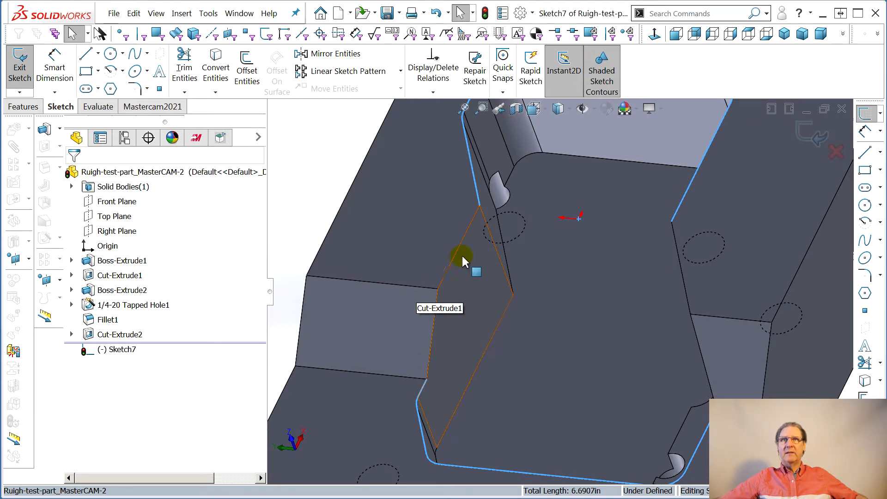
pyautogui.keyDown('ctrl'); pyautogui.click(455, 260); pyautogui.keyUp('ctrl')
pyautogui.scroll(-1, 451, 270)
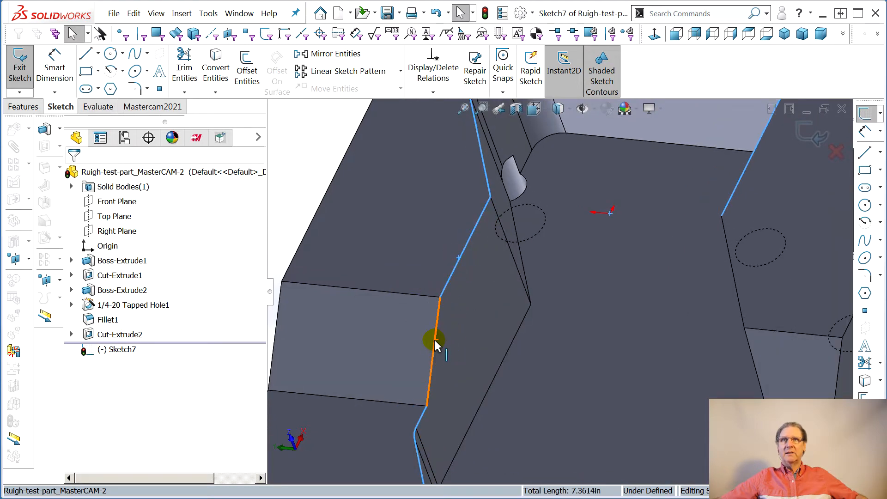
pyautogui.moveTo(504, 335); pyautogui.dragTo(781, 358, button='middle')
pyautogui.scroll(-2, 781, 356)
pyautogui.click(711, 283)
pyautogui.click(748, 345)
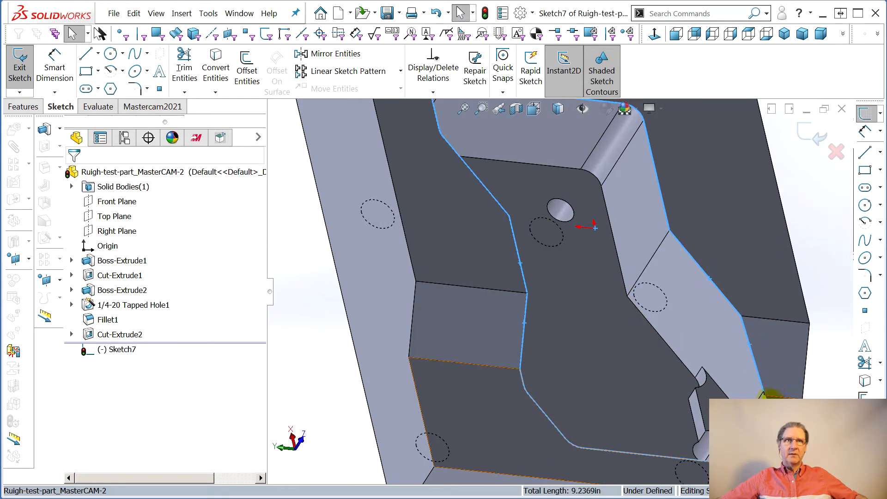
# - Close the selected rim loop by adding the short edge at the corner fillet on the cutout side
pyautogui.scroll(-5, 765, 396)
pyautogui.click(703, 358)
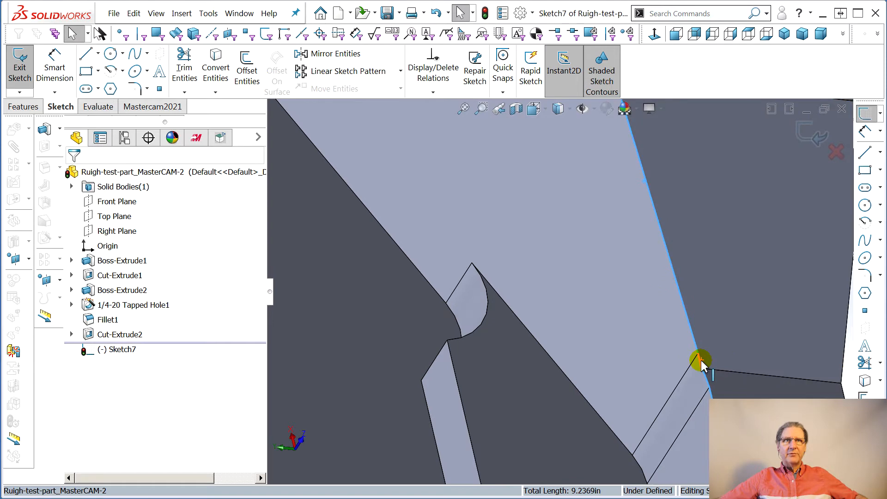
pyautogui.scroll(5, 611, 319)
pyautogui.scroll(3, 593, 319)
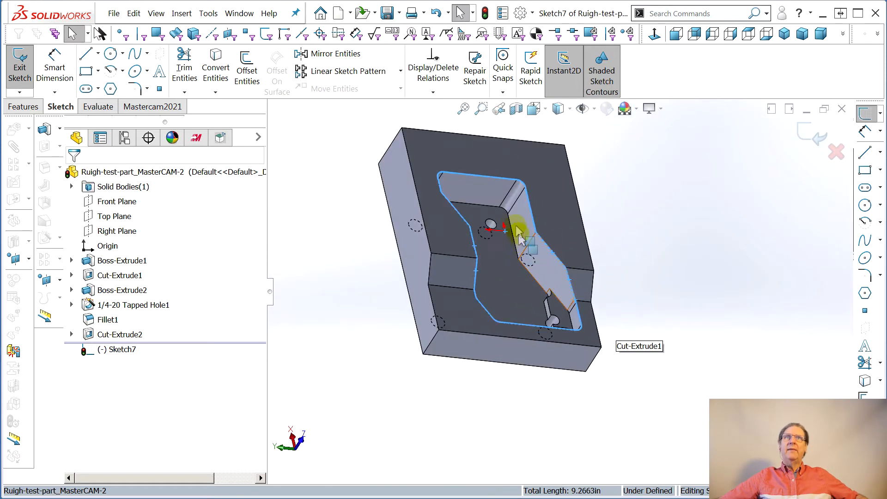
pyautogui.scroll(-2, 520, 234)
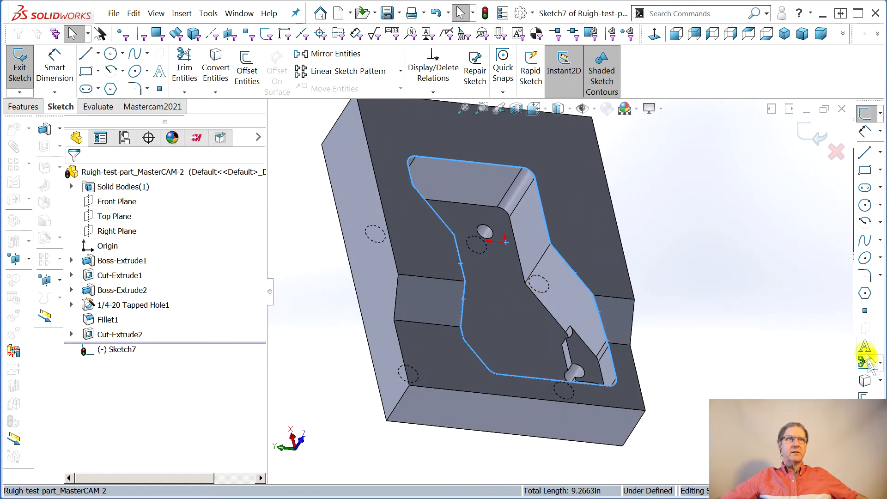
# - Convert the selected pocket rim edges into sketch entities and finish the sketch
pyautogui.click(867, 383)
pyautogui.moveTo(697, 342); pyautogui.dragTo(673, 357, button='middle')
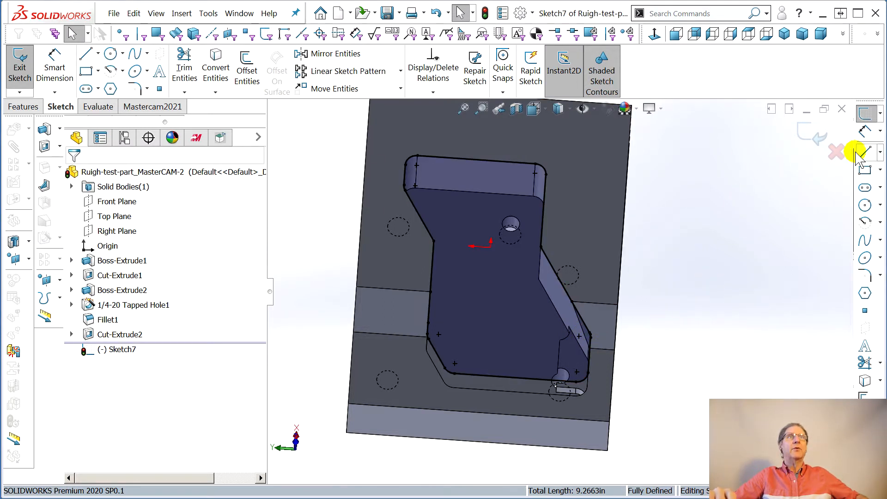
pyautogui.click(804, 135)
# - Rename the new rim sketch as Deep pocket kludge and hide it
pyautogui.click(104, 351)
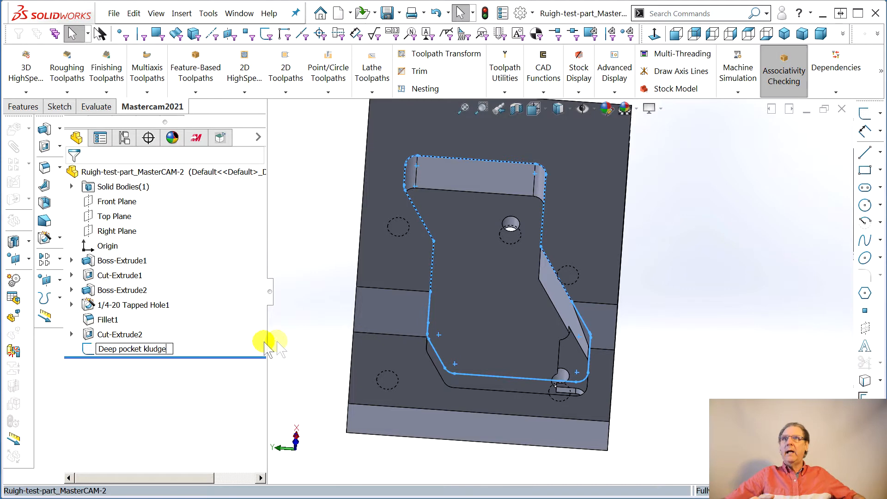
pyautogui.click(311, 329)
pyautogui.rightClick(138, 351)
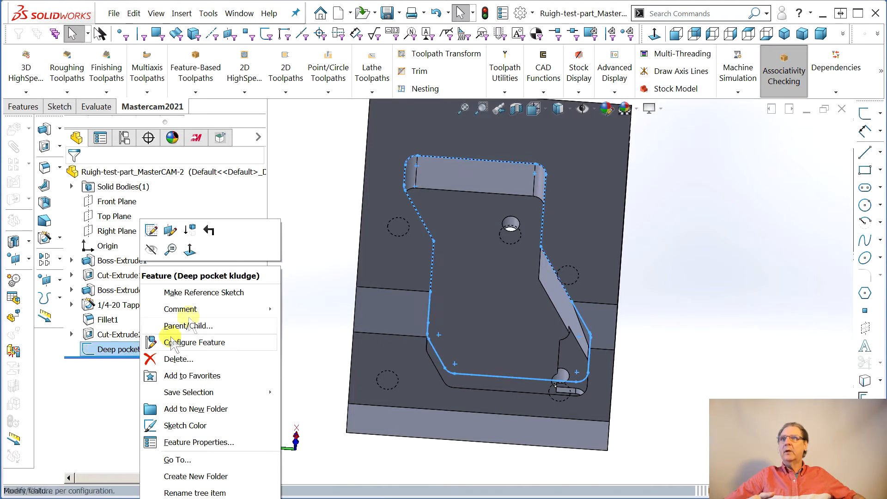
pyautogui.click(152, 249)
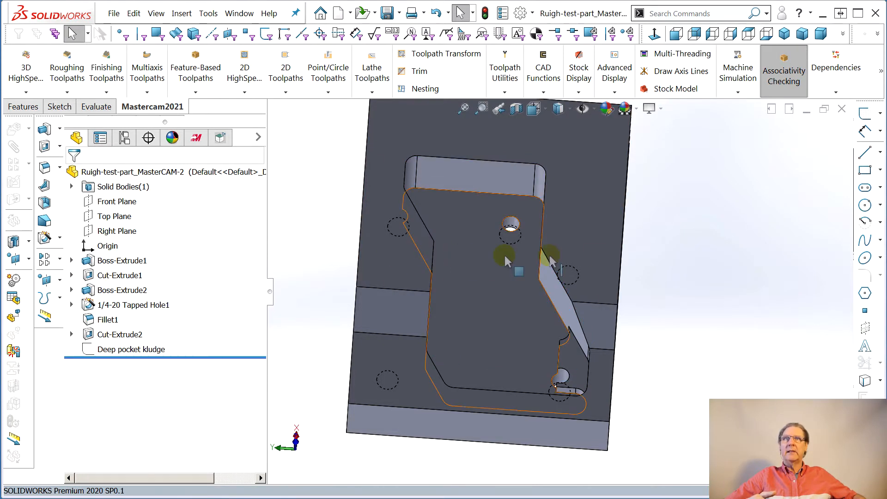
# - Return to the Mastercam toolpath tree and save the part
pyautogui.click(197, 137)
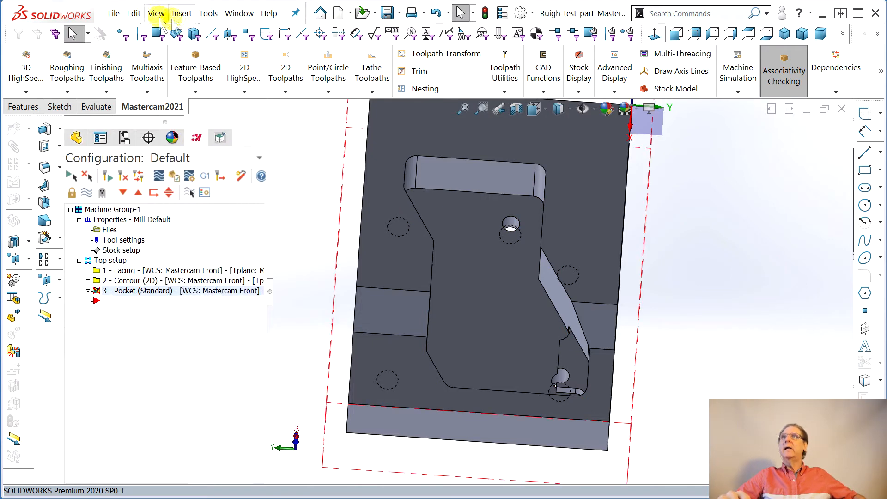
pyautogui.click(113, 13)
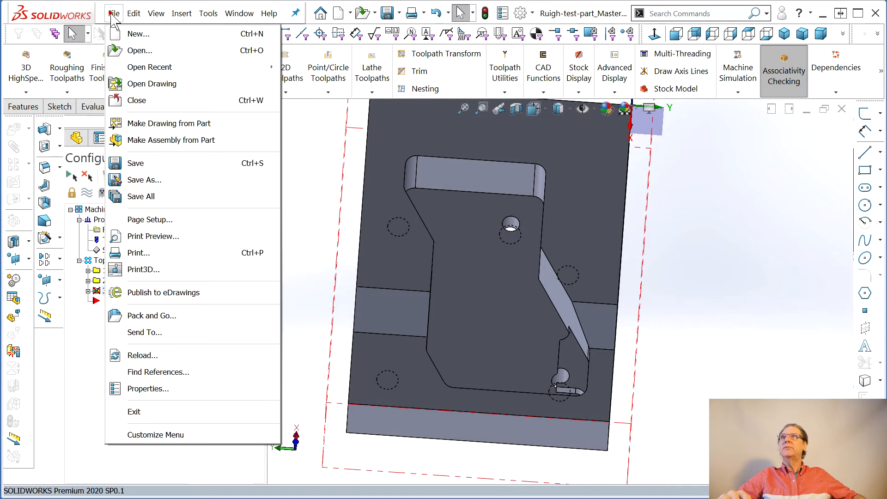
pyautogui.click(139, 163)
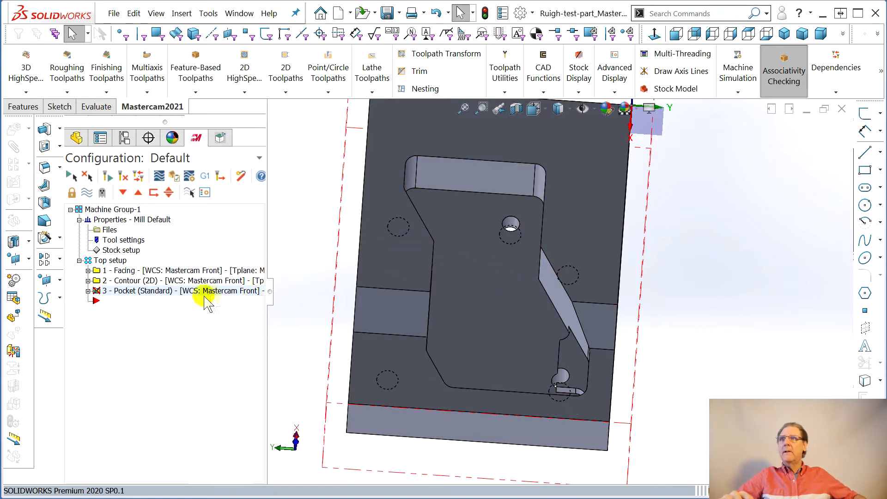
# - Label the third operation, Pocket (Standard), with the comment Deep pocket
pyautogui.click(133, 291)
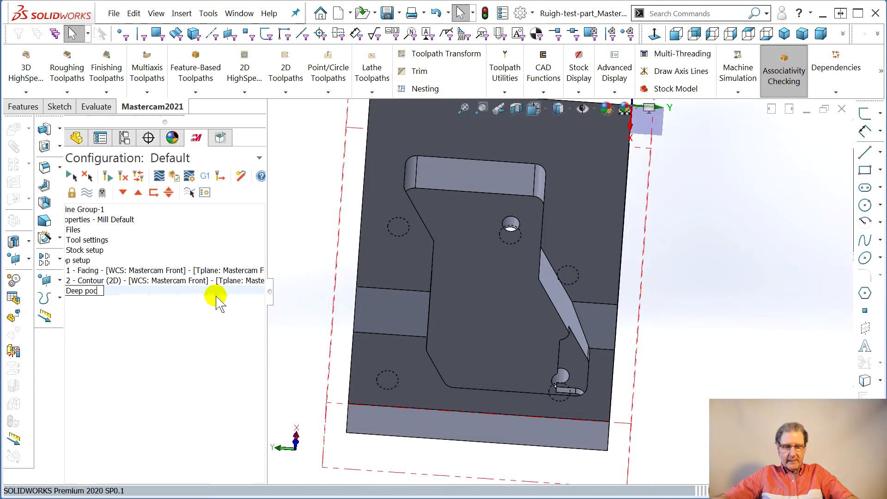
pyautogui.press('Return')
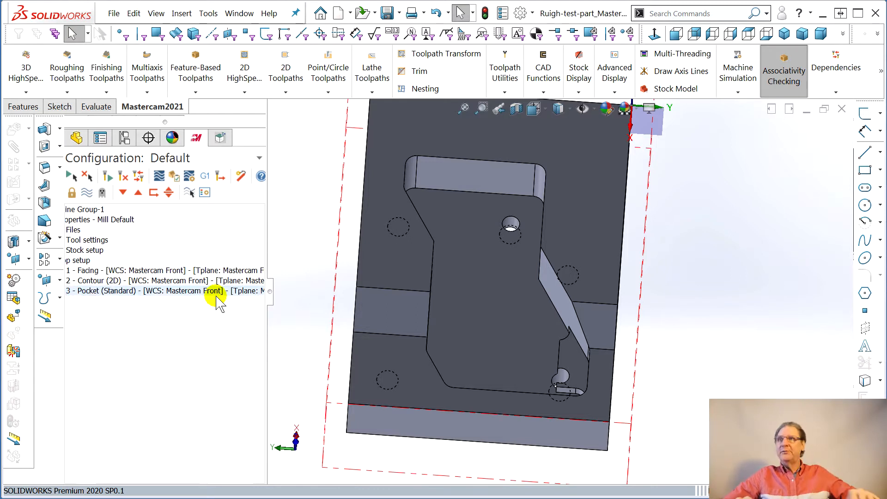
pyautogui.moveTo(268, 293); pyautogui.dragTo(241, 313)
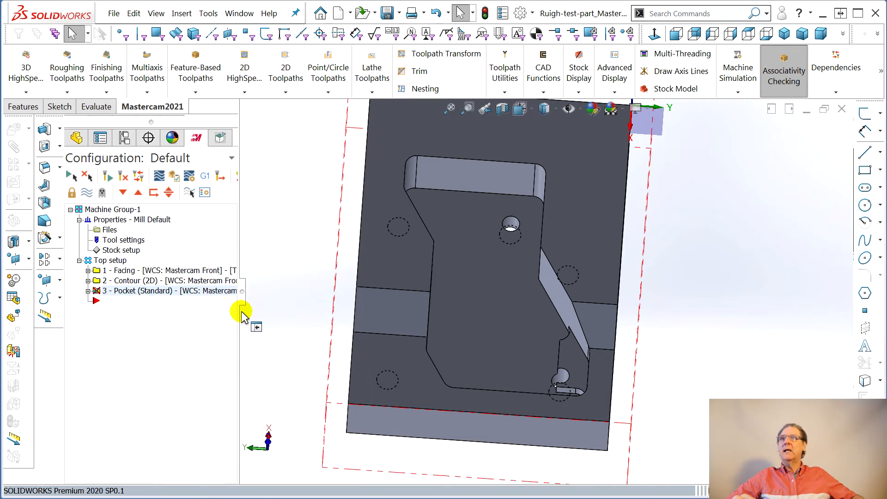
# - Examine the existing chain in the Pocket operation's geometry on the part
pyautogui.click(88, 291)
pyautogui.click(132, 323)
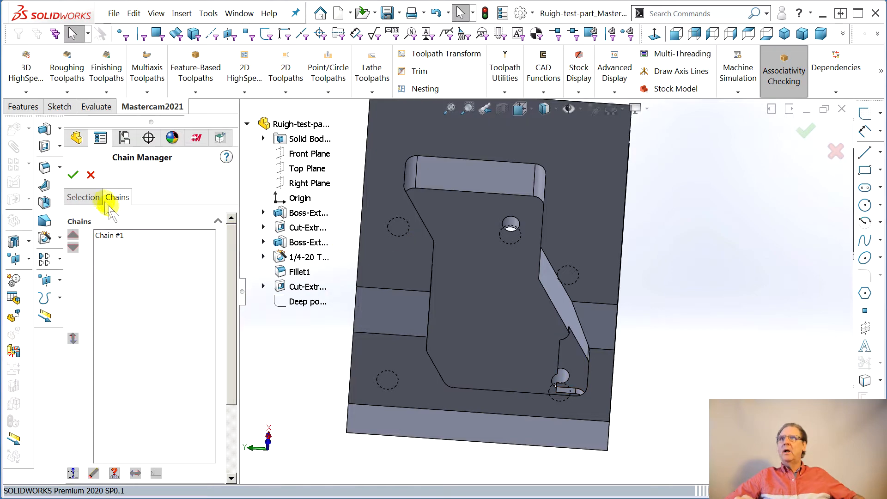
pyautogui.click(119, 235)
pyautogui.moveTo(426, 347); pyautogui.dragTo(437, 281, button='middle')
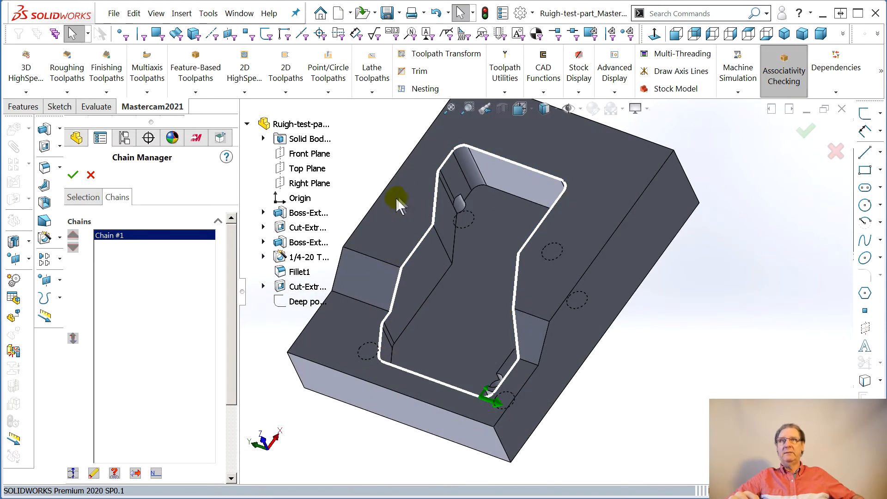
pyautogui.click(73, 176)
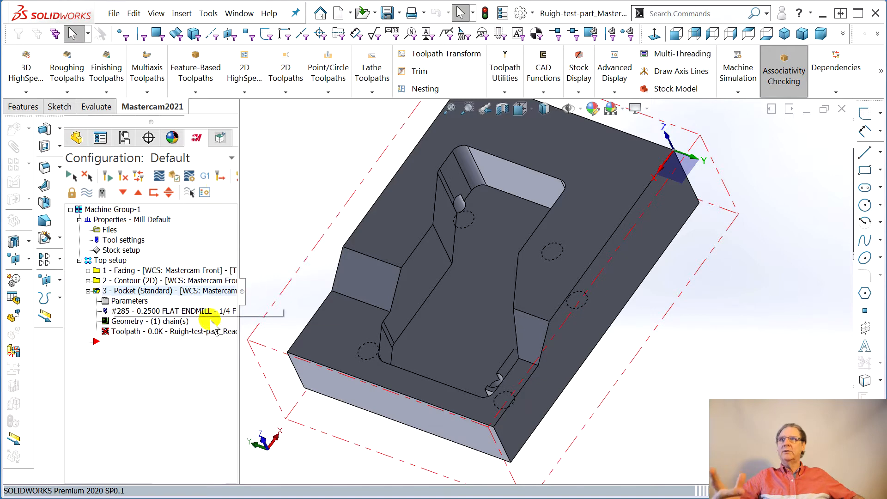
# - Replace the edges selected in the Pocket operation's geometry with the Deep pocket kludge sketch
pyautogui.click(132, 323)
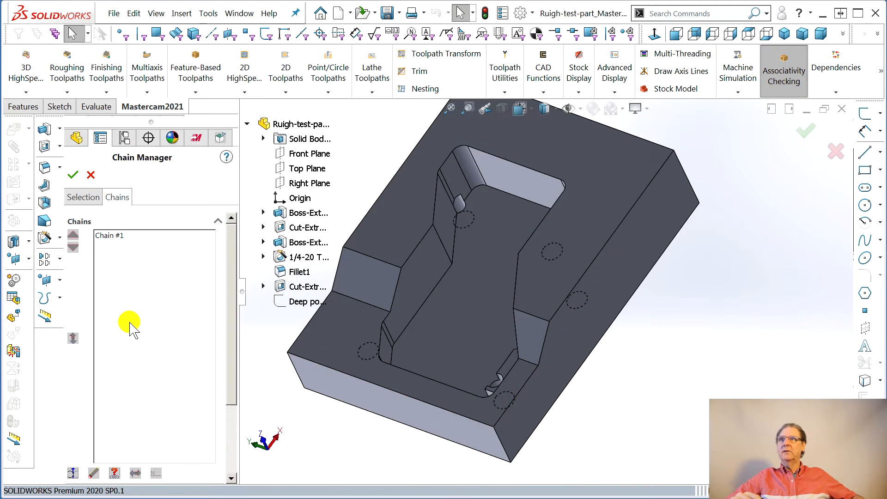
pyautogui.click(84, 198)
pyautogui.rightClick(121, 298)
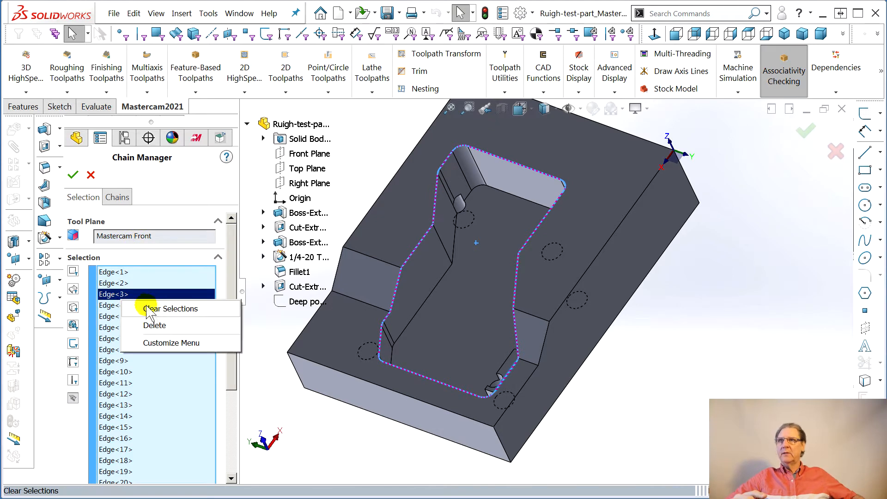
pyautogui.click(158, 310)
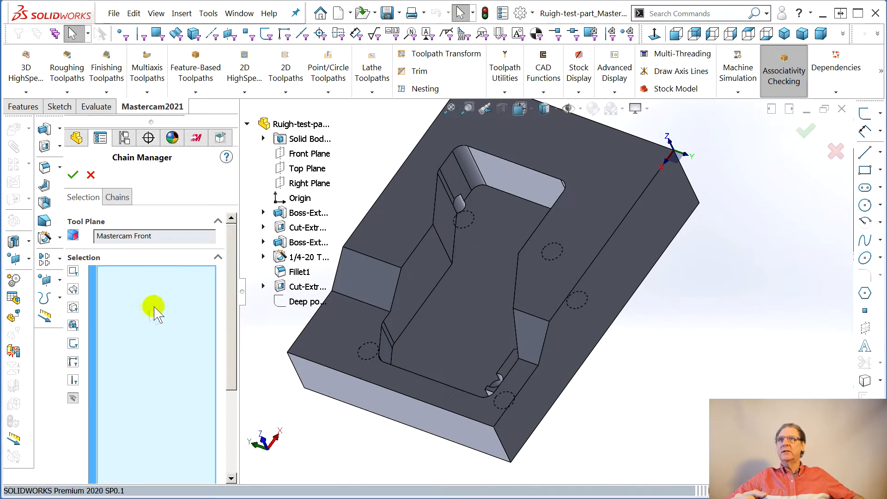
pyautogui.click(300, 302)
pyautogui.click(73, 174)
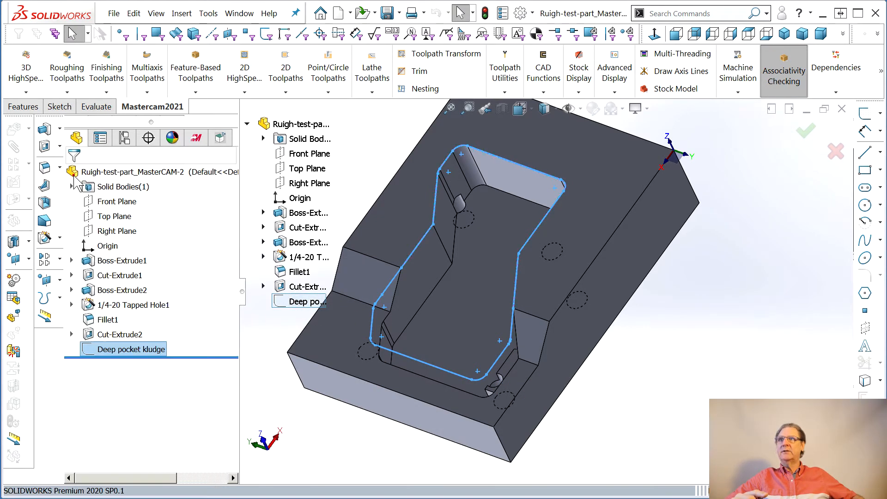
# - Review the Pocket operation's depth cuts, linking parameters and tool settings
pyautogui.click(319, 368)
pyautogui.moveTo(319, 368); pyautogui.dragTo(367, 352, button='middle')
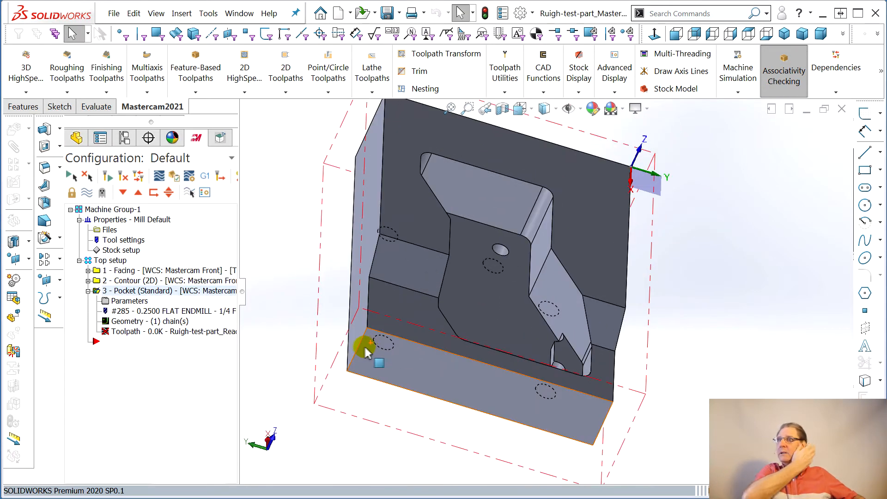
pyautogui.click(116, 307)
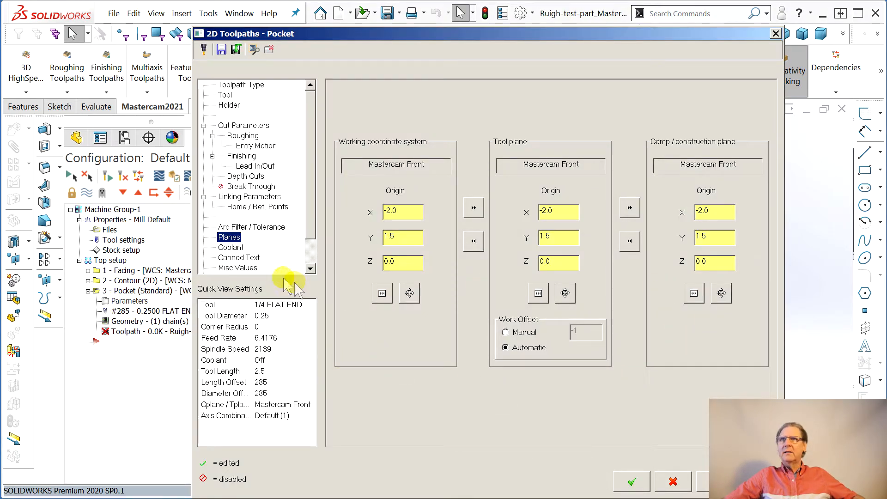
pyautogui.click(246, 177)
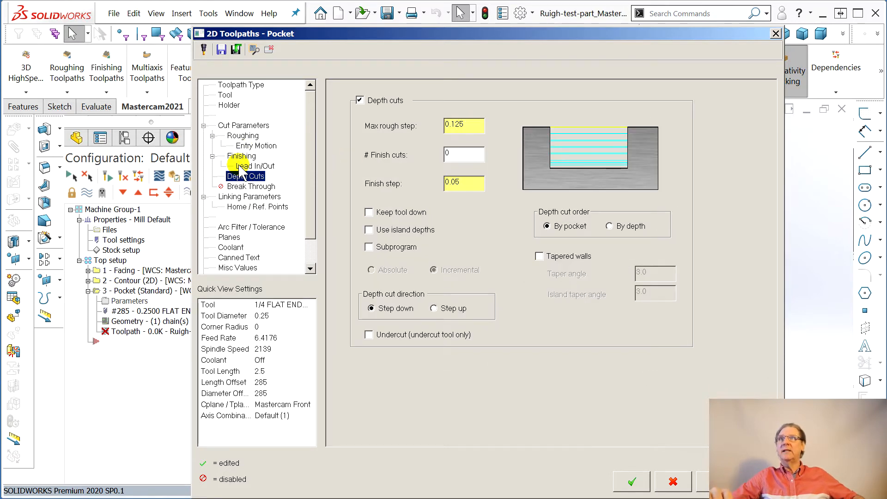
pyautogui.click(241, 197)
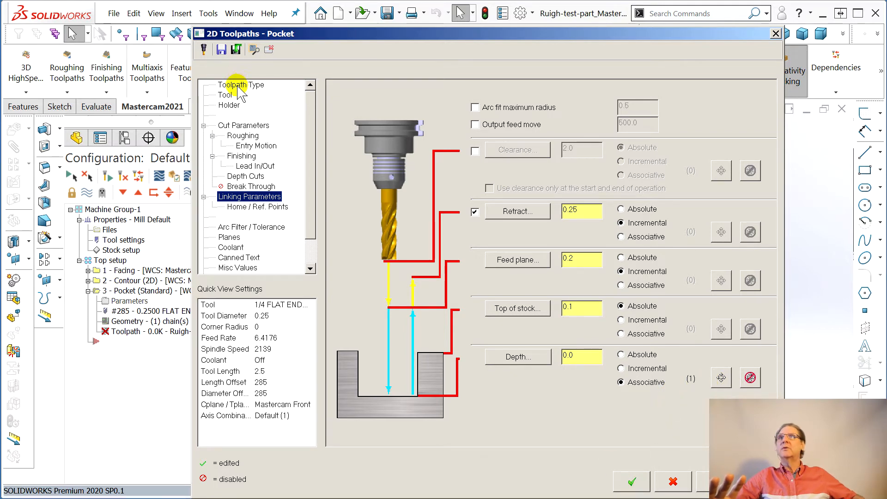
pyautogui.click(225, 95)
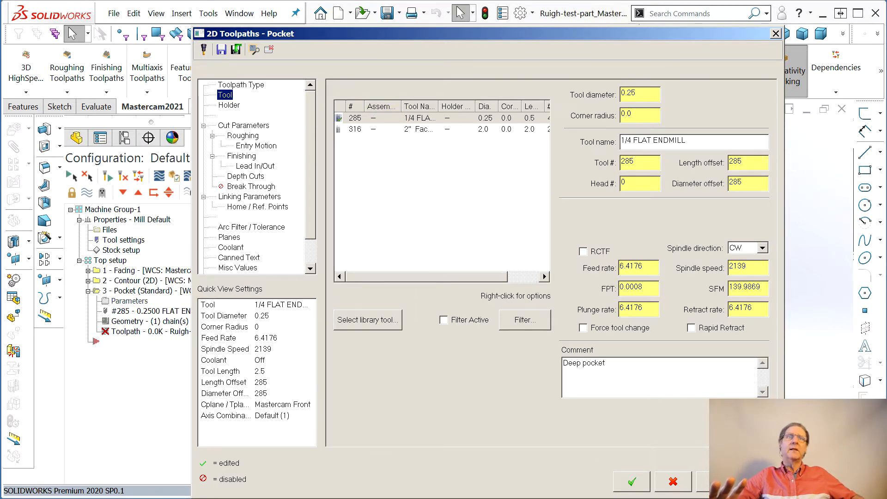
pyautogui.click(632, 482)
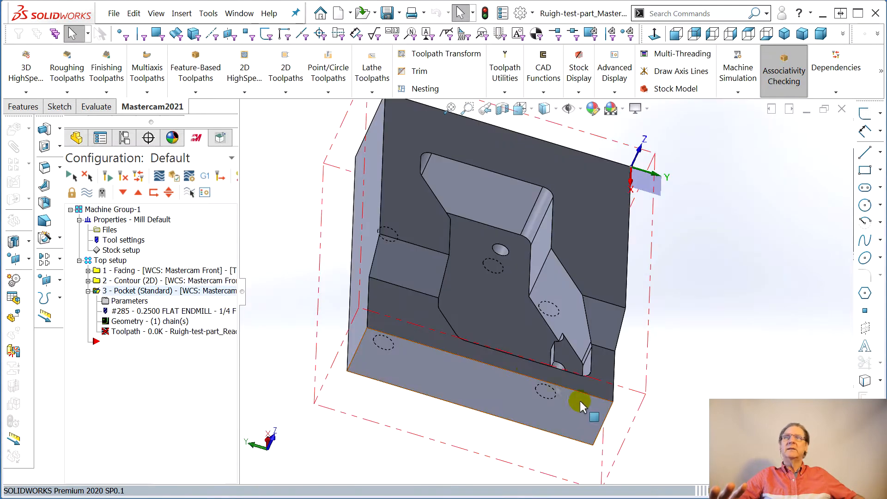
# - Regenerate the Pocket toolpath and play its backplot, checking the tool motion inside the pocket
pyautogui.click(114, 331)
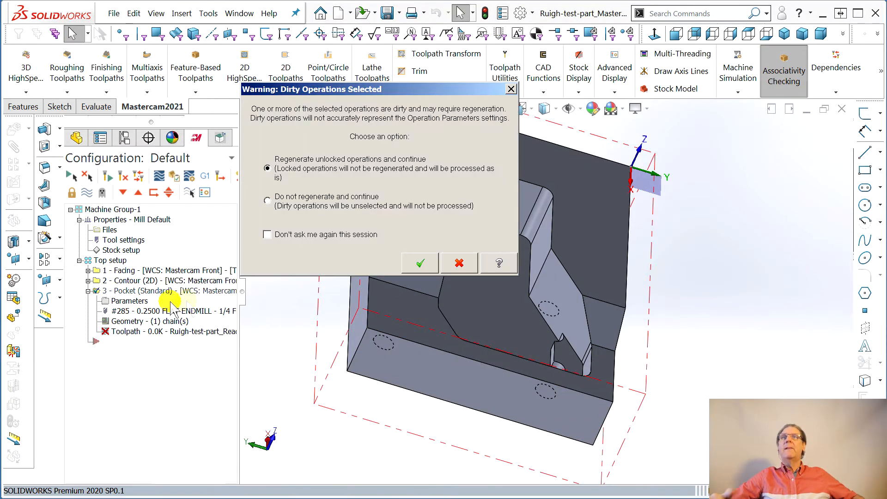
pyautogui.click(418, 262)
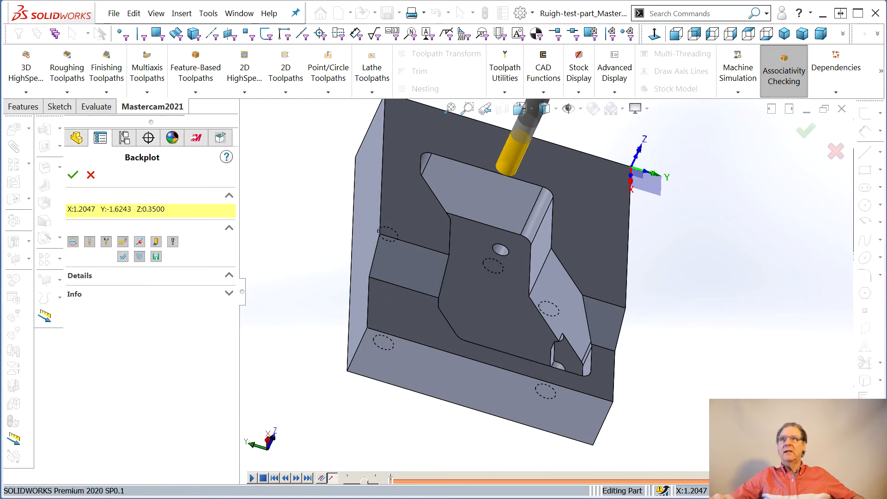
pyautogui.click(251, 477)
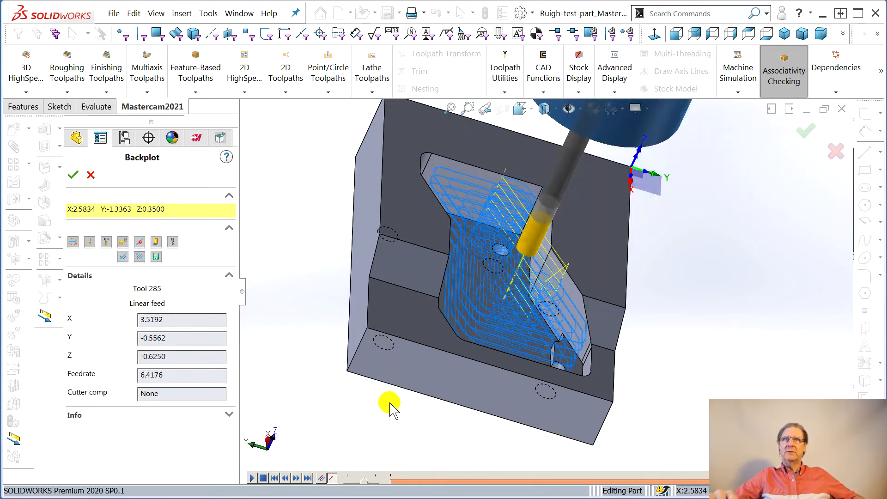
pyautogui.moveTo(412, 393); pyautogui.dragTo(381, 392, button='middle')
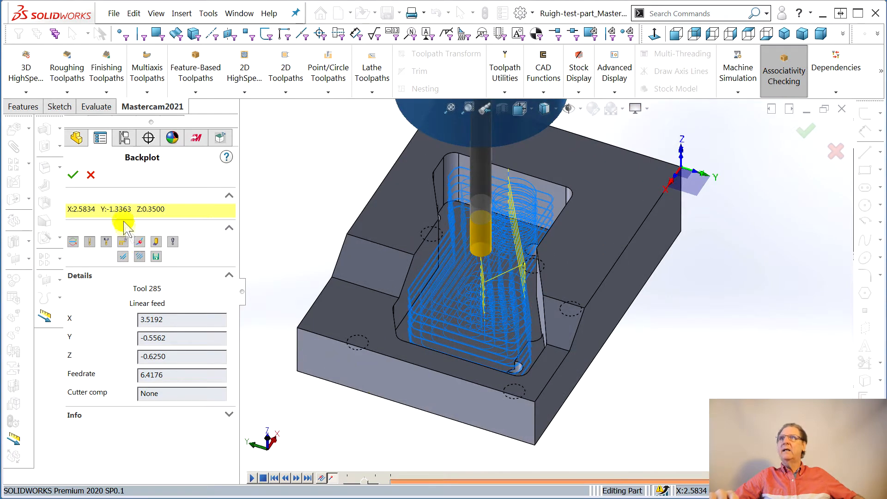
pyautogui.click(72, 176)
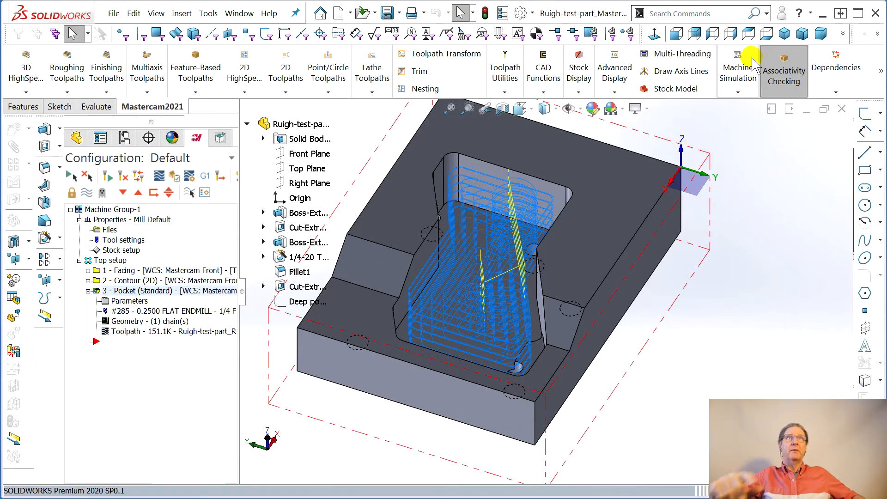
# - Run the Machine Simulation at a faster speed and inspect the machined pocket walls and floor up close
pyautogui.click(748, 82)
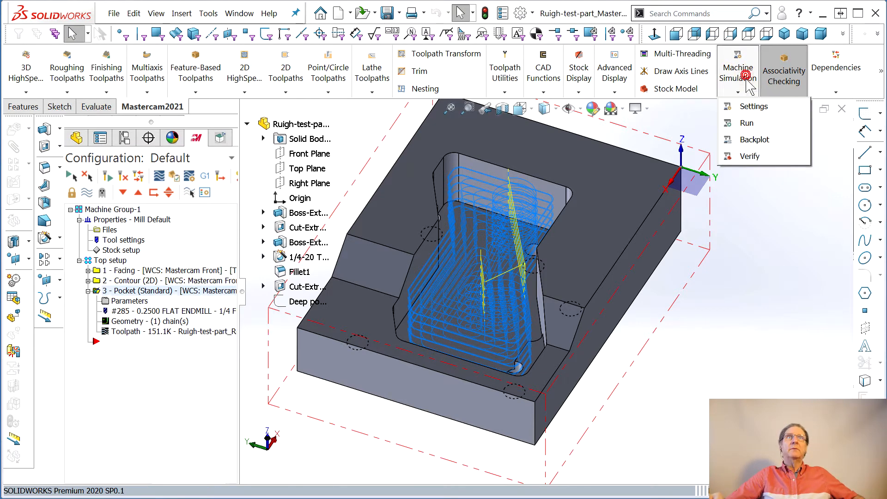
pyautogui.click(751, 125)
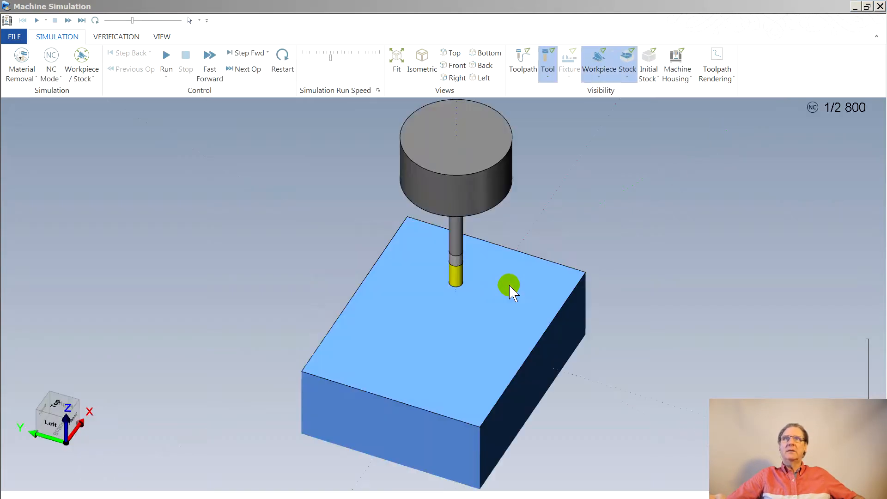
pyautogui.click(168, 62)
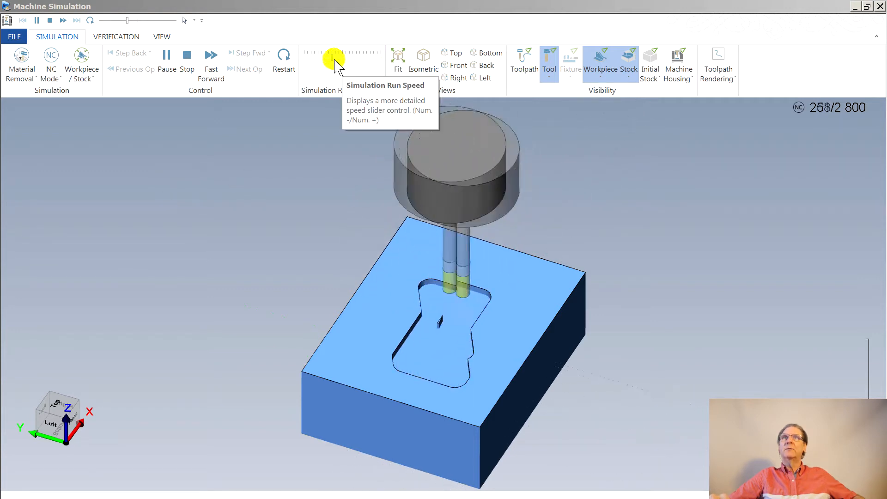
pyautogui.moveTo(329, 60); pyautogui.dragTo(363, 60)
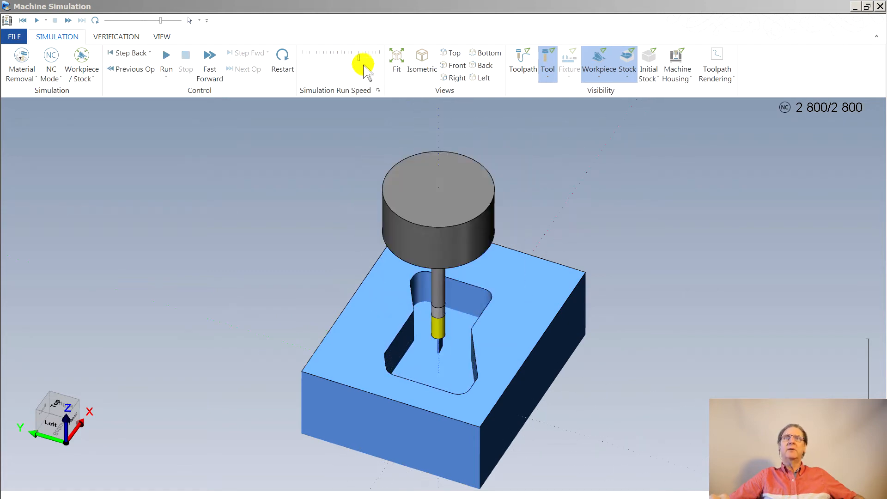
pyautogui.moveTo(495, 319); pyautogui.dragTo(452, 326)
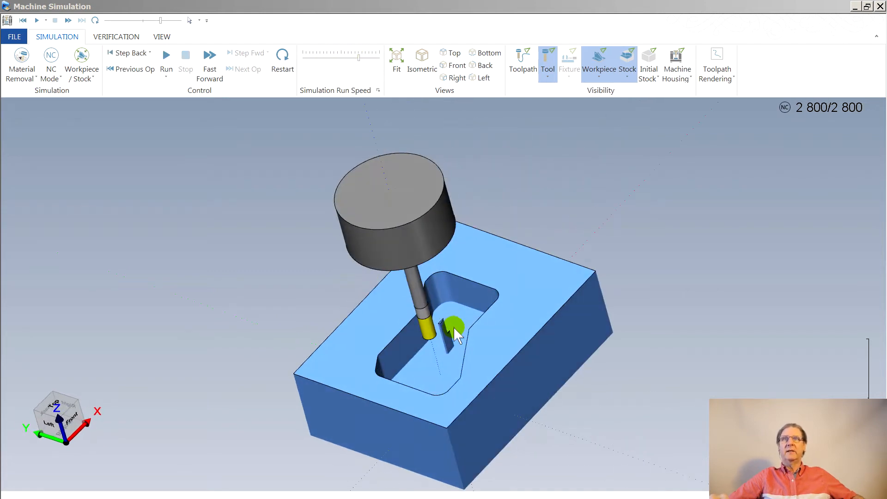
pyautogui.scroll(5, 448, 327)
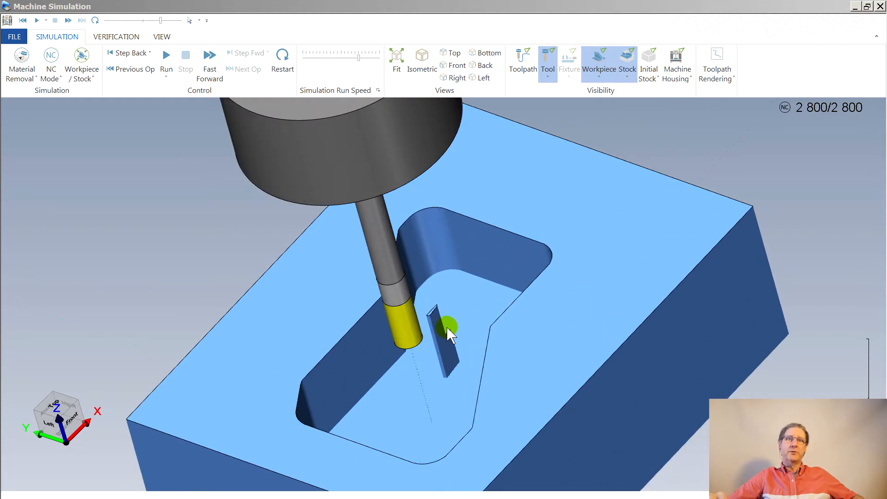
pyautogui.moveTo(481, 333); pyautogui.dragTo(514, 336)
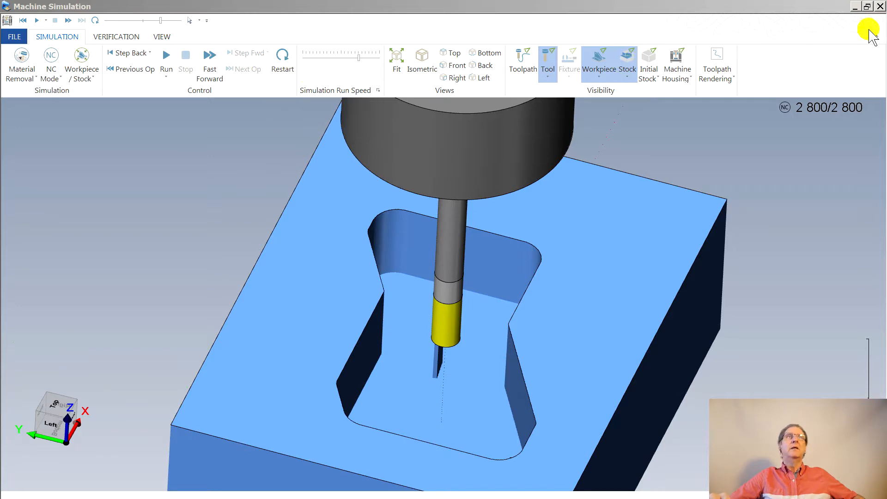
# - Close the simulation and edit the stock to leave on walls in the Pocket operation's cut parameters
pyautogui.click(880, 6)
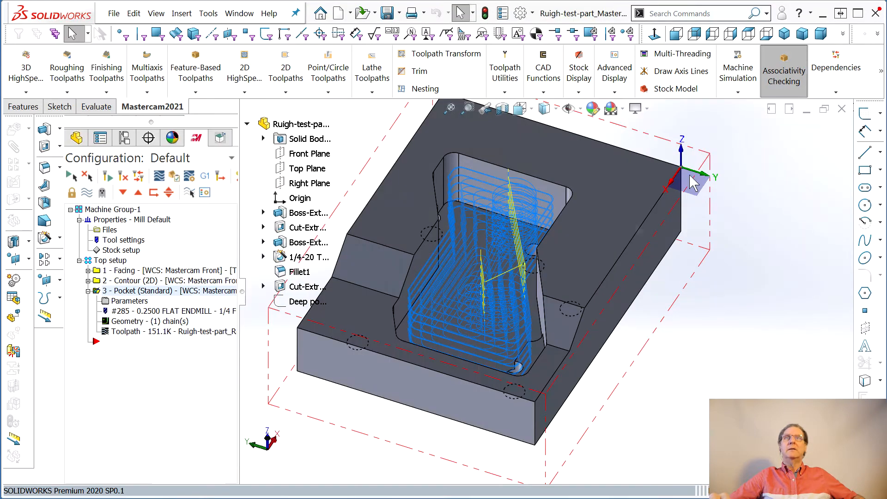
pyautogui.click(124, 302)
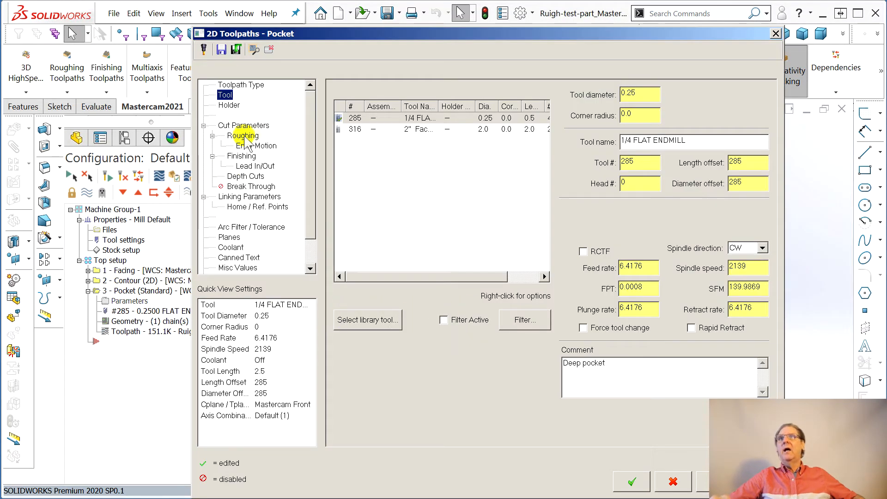
pyautogui.click(243, 127)
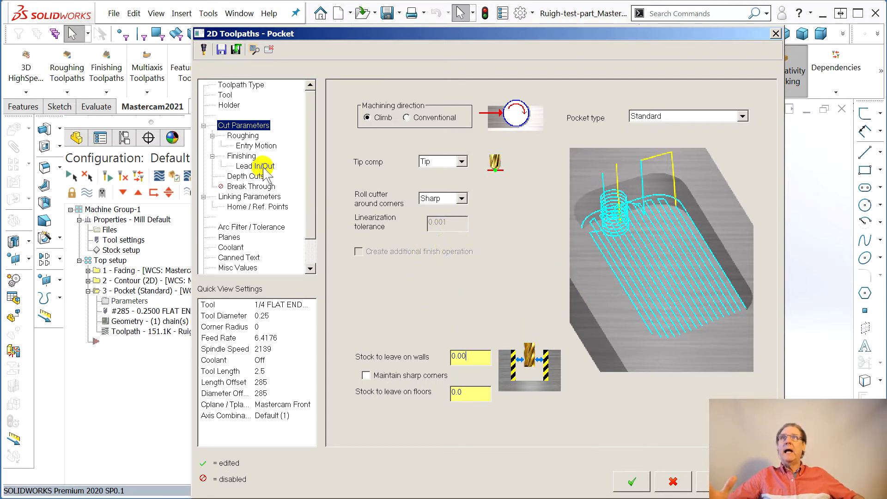
pyautogui.click(628, 480)
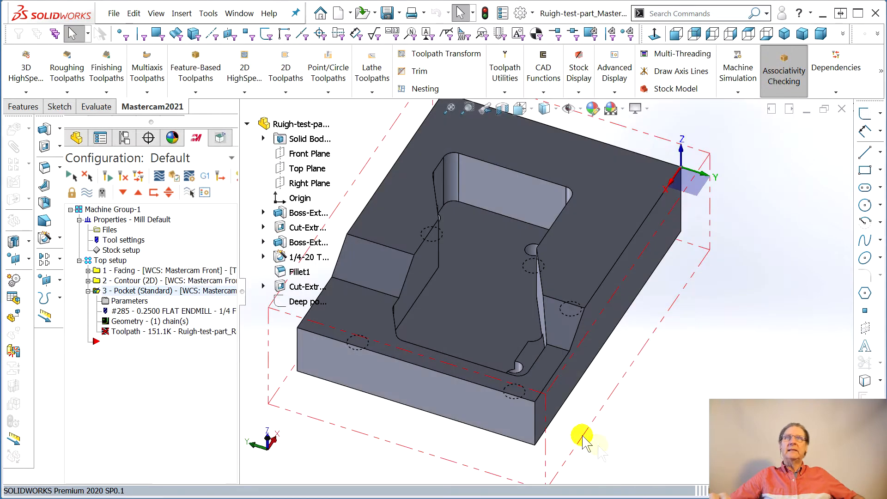
# - Regenerate the Pocket toolpath, play its backplot and save the part
pyautogui.click(224, 332)
pyautogui.click(425, 267)
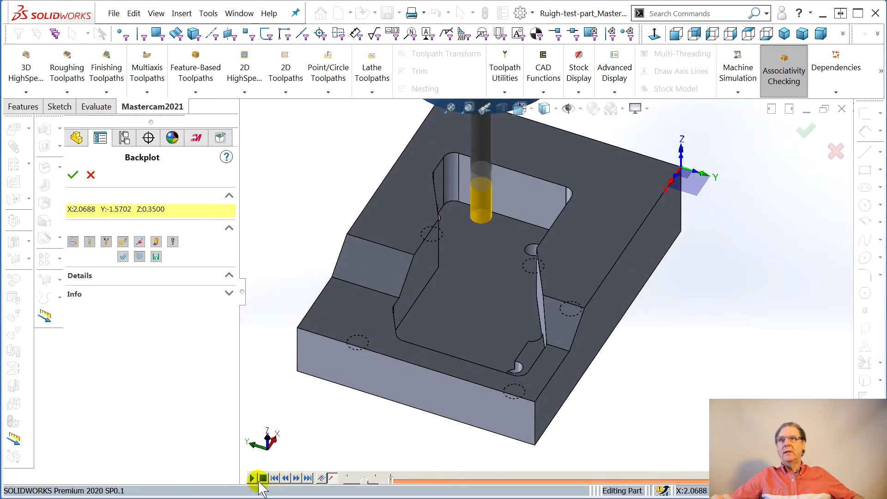
pyautogui.click(252, 478)
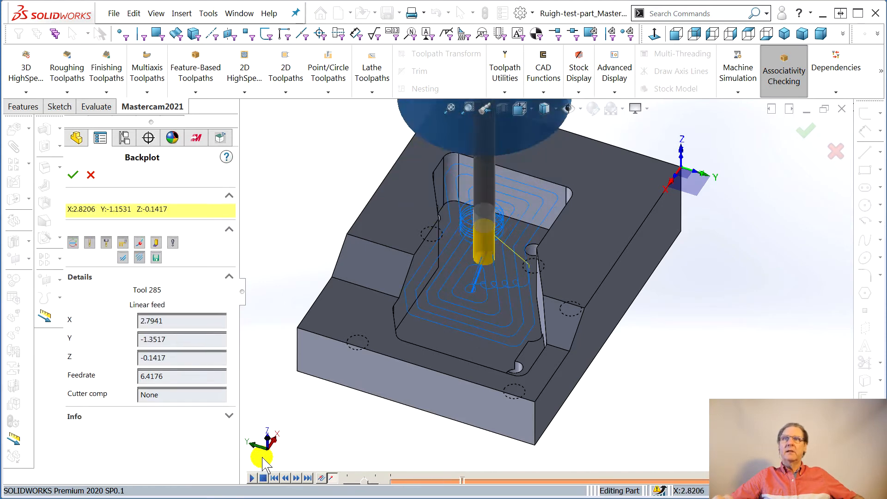
pyautogui.click(73, 175)
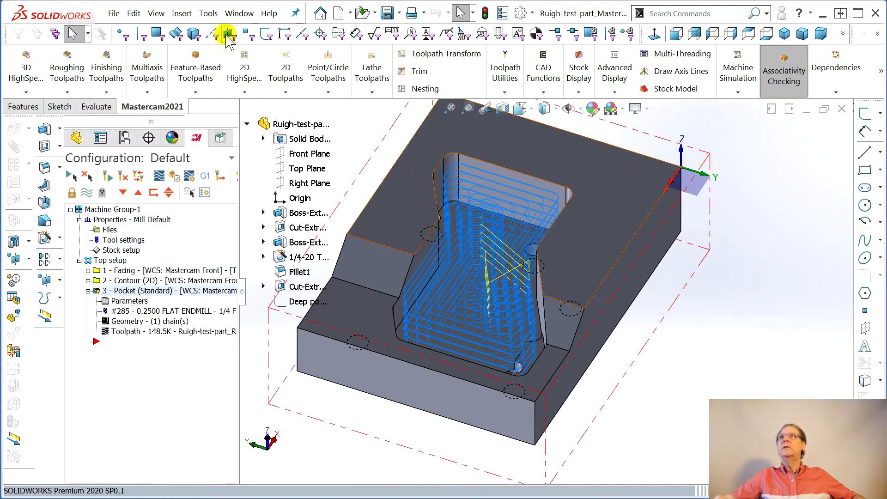
pyautogui.click(115, 15)
pyautogui.click(137, 165)
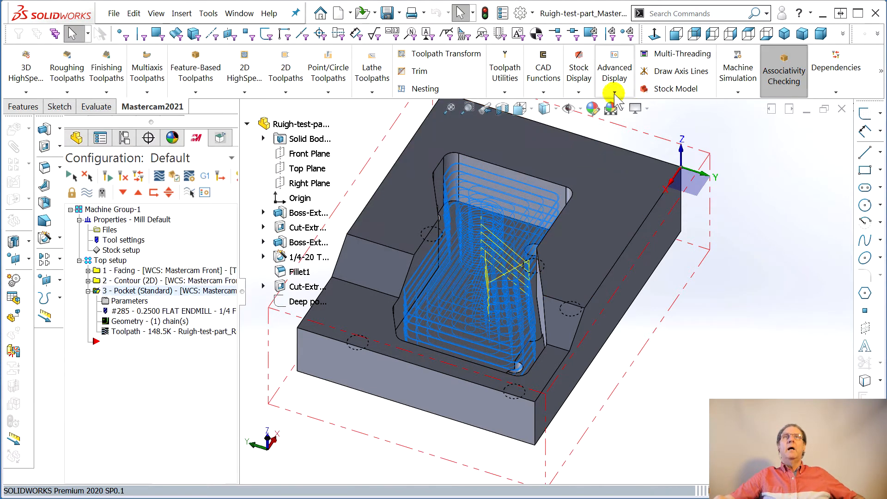
# - Run the Machine Simulation on the updated Pocket toolpath and inspect the machined pocket walls from several angles
pyautogui.click(738, 72)
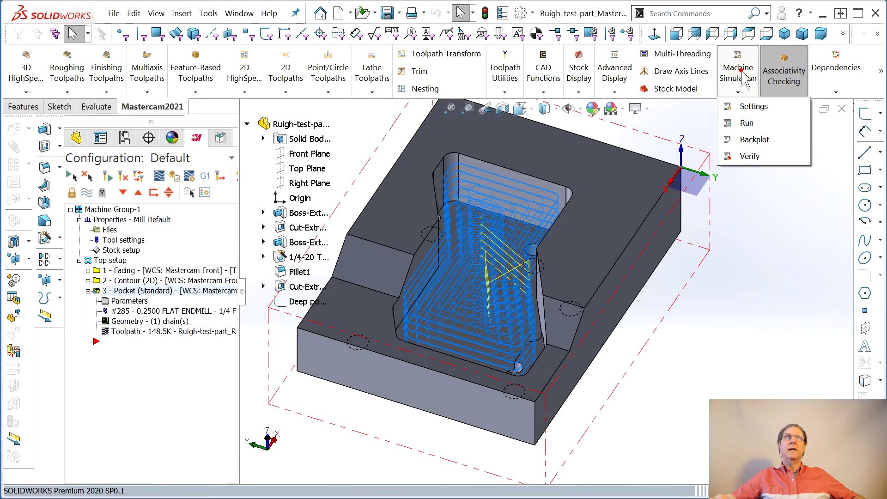
pyautogui.click(735, 129)
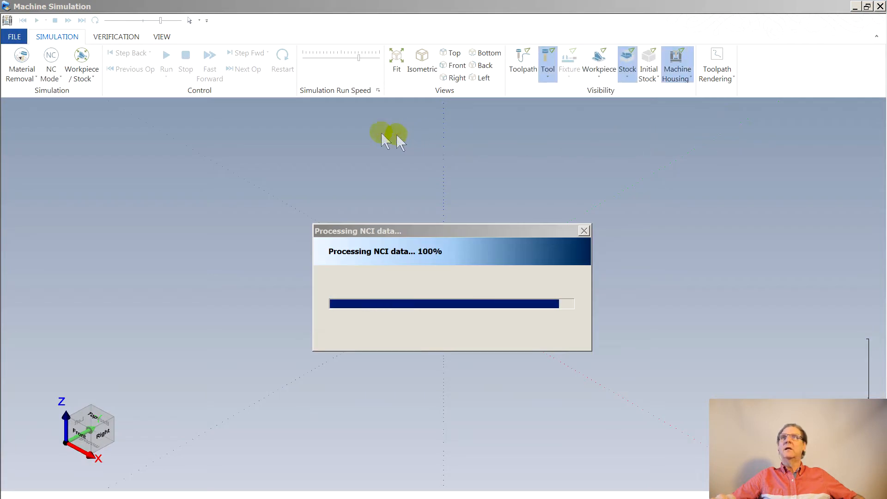
pyautogui.click(165, 56)
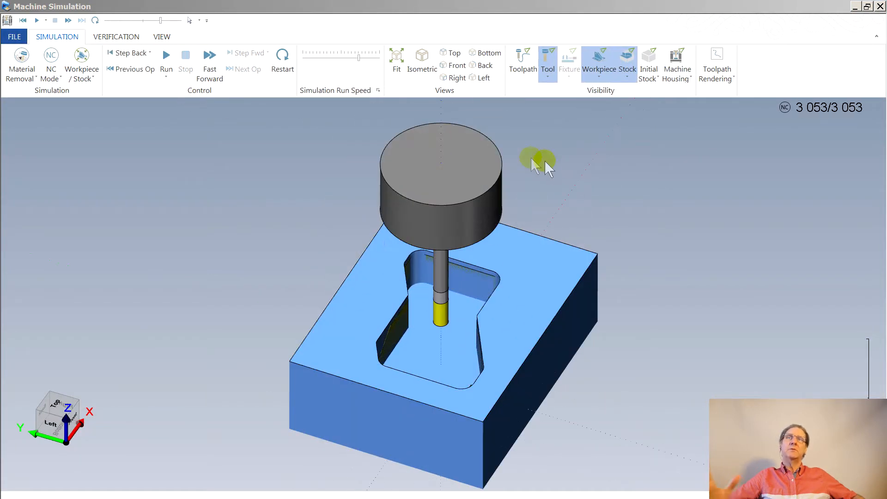
pyautogui.moveTo(513, 298); pyautogui.dragTo(534, 271)
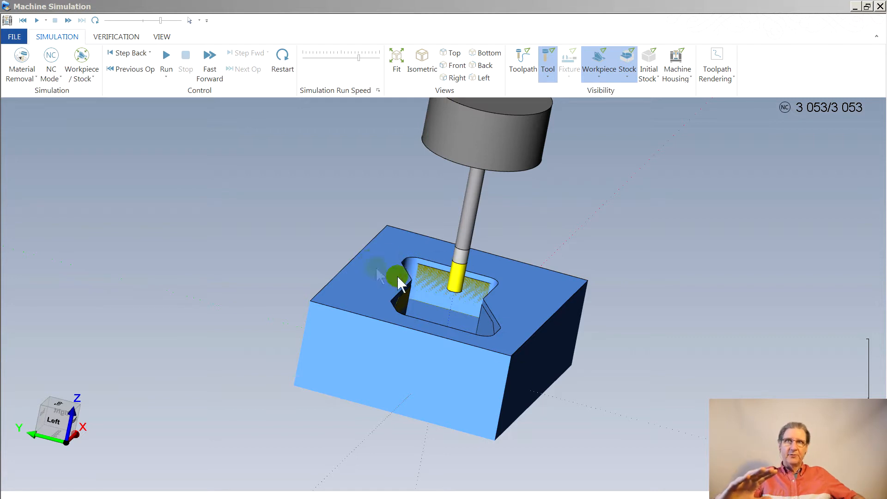
pyautogui.moveTo(440, 278); pyautogui.dragTo(372, 334)
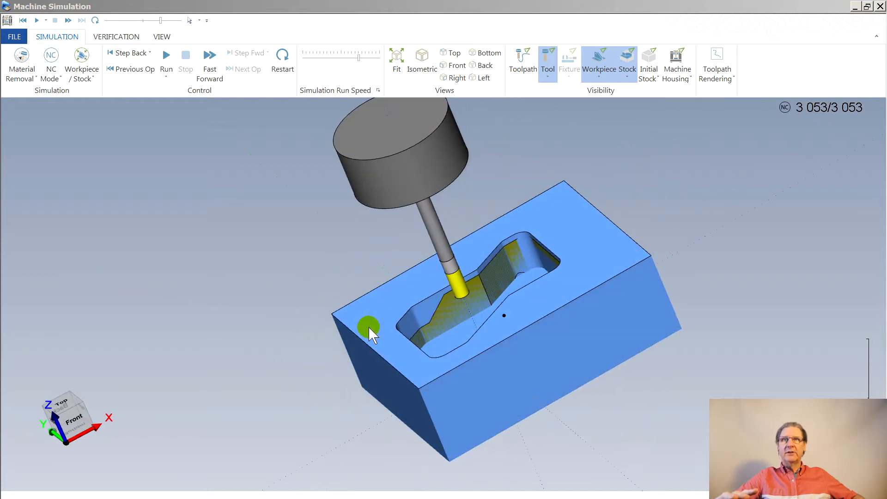
pyautogui.moveTo(522, 271); pyautogui.dragTo(501, 320)
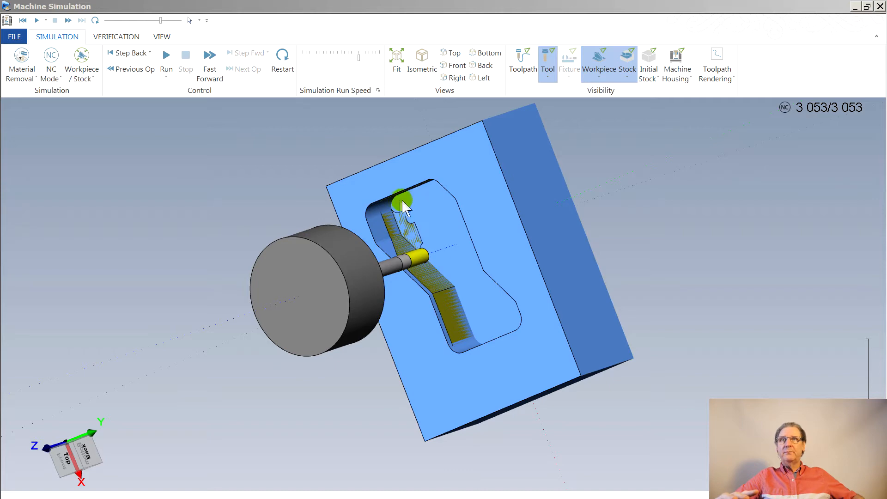
pyautogui.moveTo(480, 268); pyautogui.dragTo(343, 202)
# - Run the Gouge & Excess report, show the excess material in the pocket, and close the simulation
pyautogui.click(112, 39)
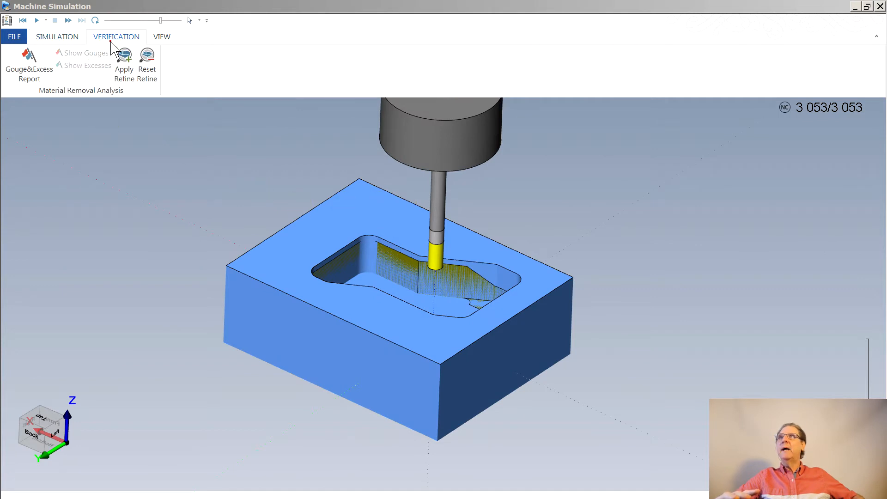
pyautogui.click(30, 67)
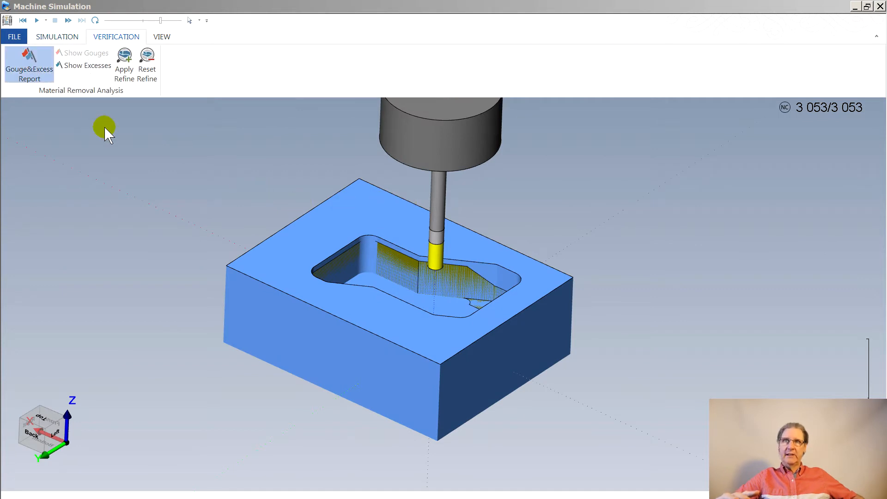
pyautogui.click(75, 66)
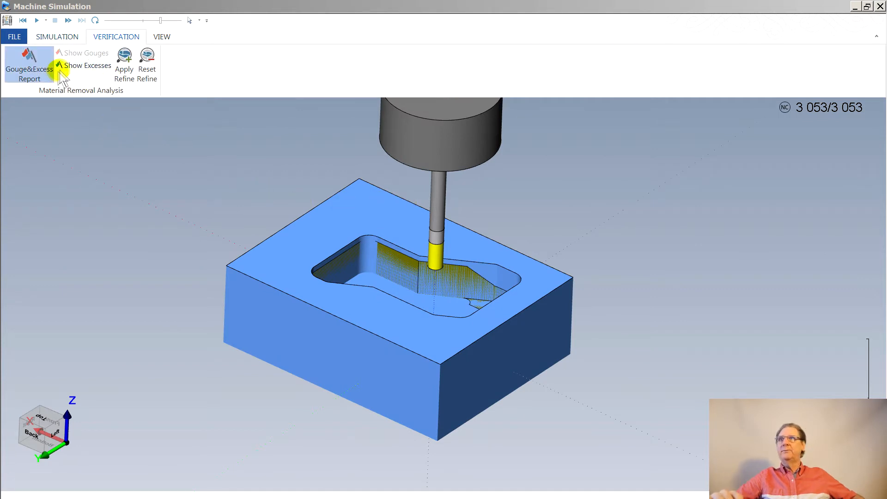
pyautogui.moveTo(328, 230); pyautogui.dragTo(333, 253, button='middle')
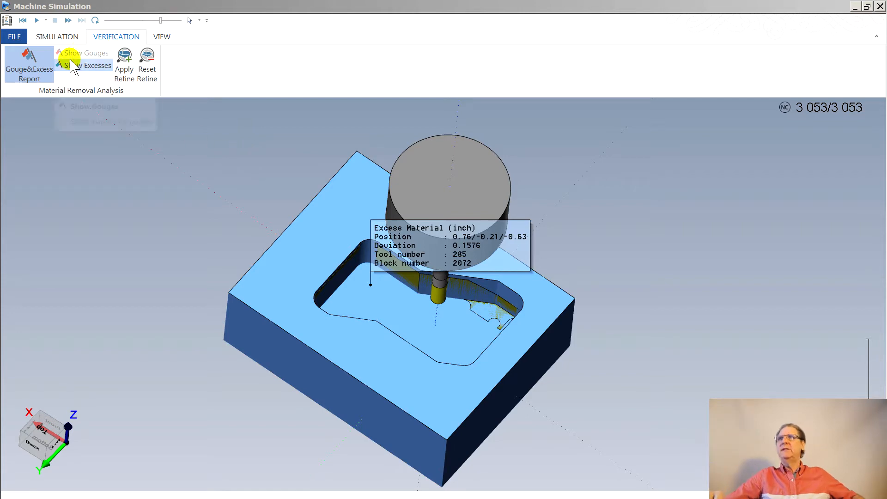
pyautogui.click(51, 38)
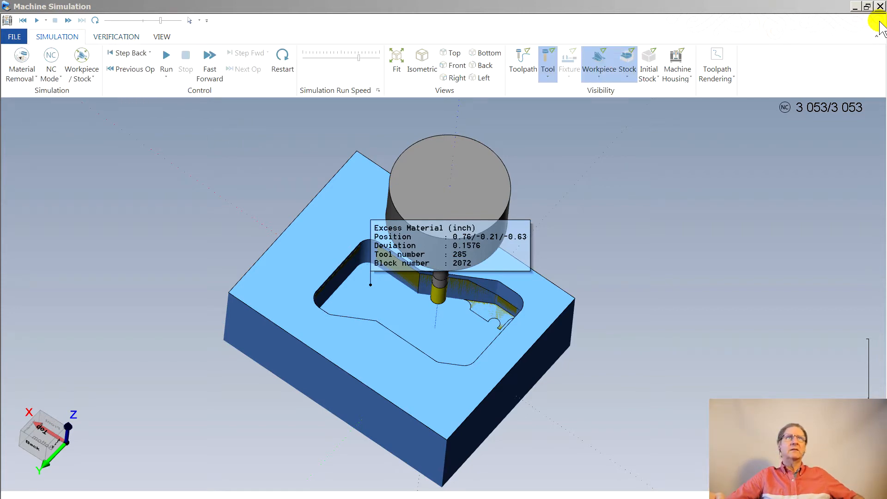
pyautogui.click(880, 6)
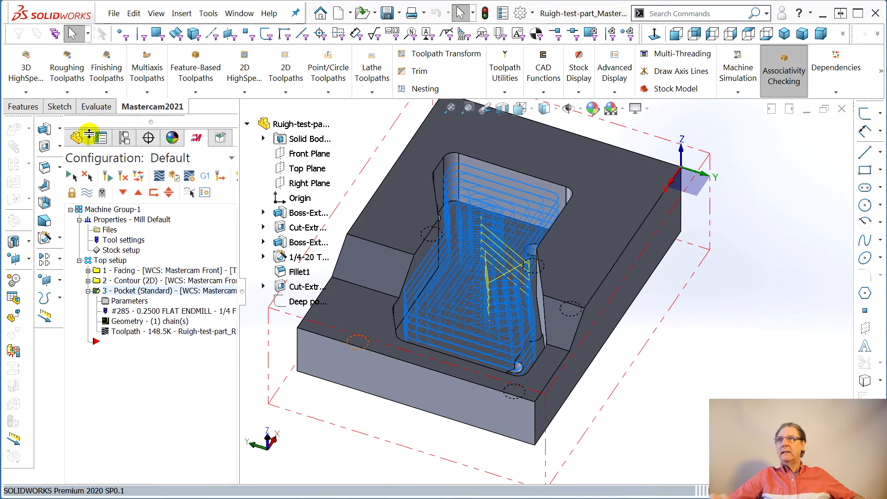
# - Collapse the Pocket operation, hide its toolpath display and save the part
pyautogui.moveTo(470, 355); pyautogui.dragTo(481, 340, button='middle')
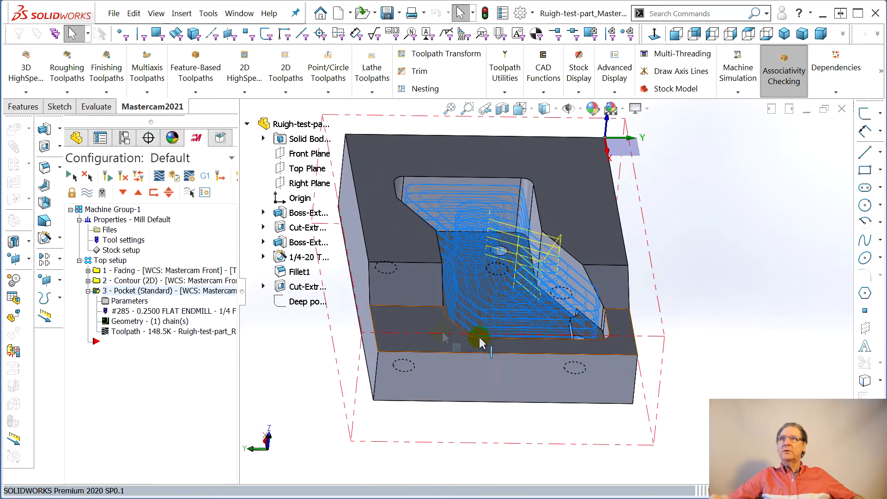
pyautogui.click(88, 290)
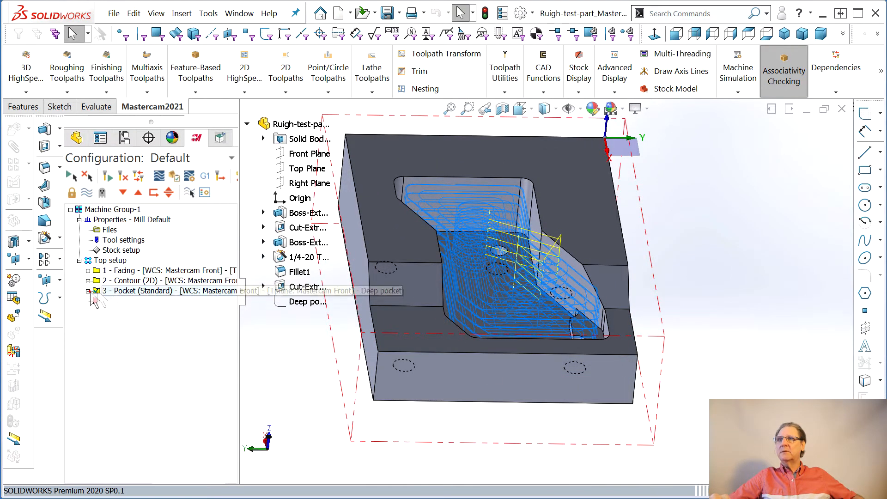
pyautogui.click(86, 196)
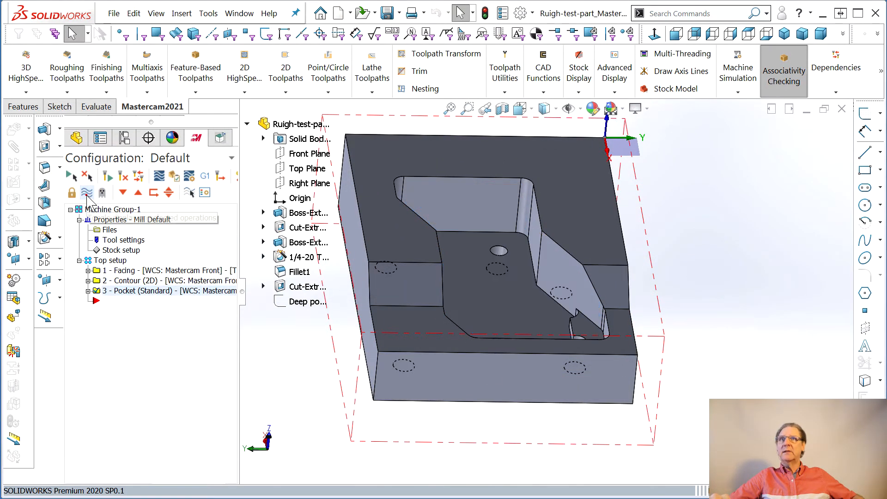
pyautogui.moveTo(475, 345); pyautogui.dragTo(448, 402, button='middle')
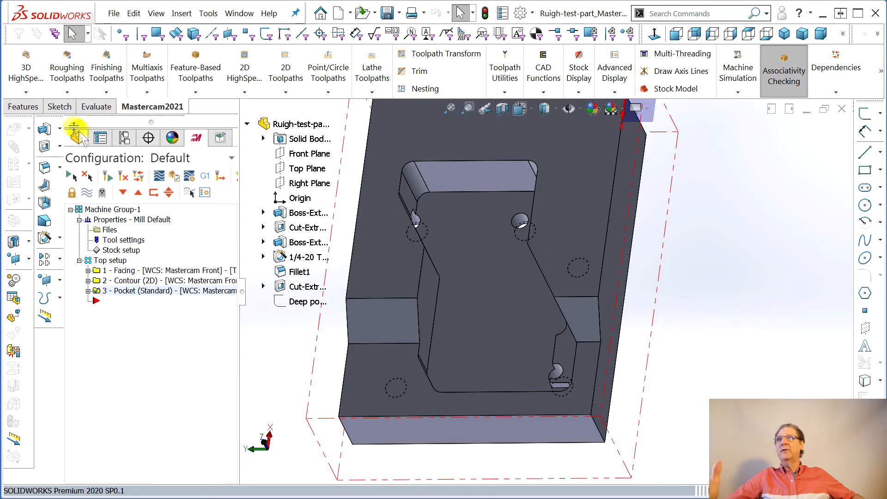
pyautogui.click(114, 13)
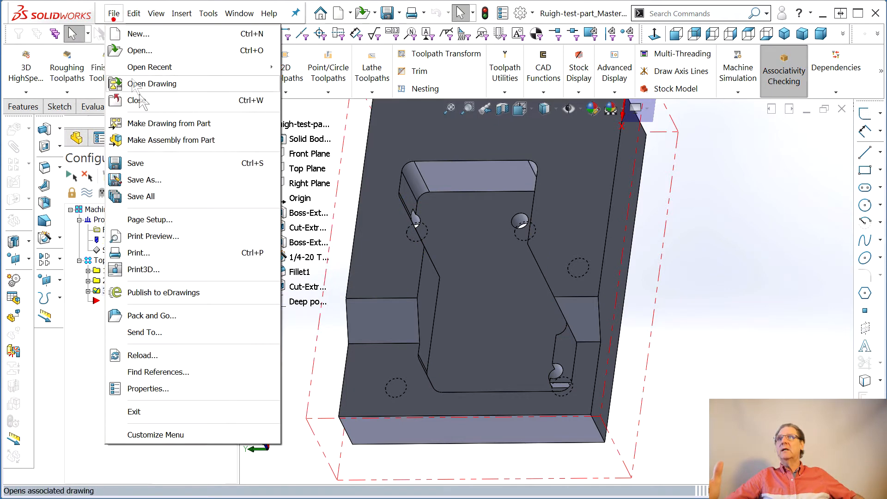
pyautogui.click(136, 164)
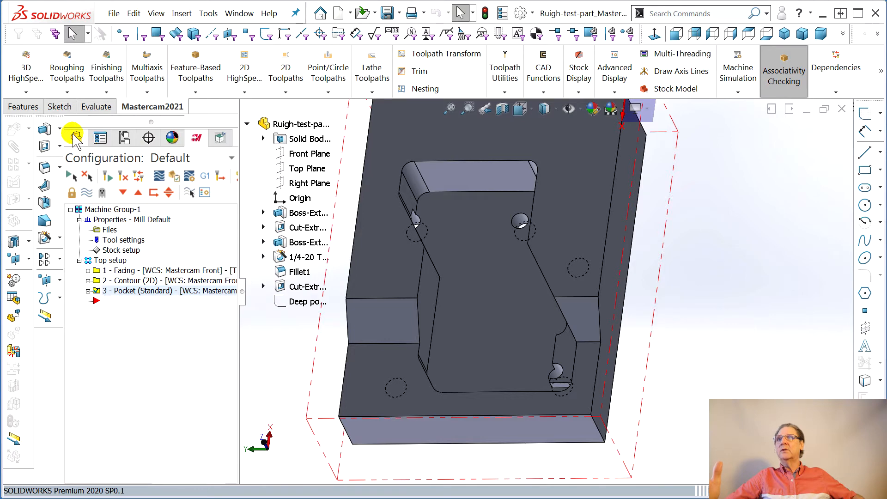
# - Start a new sketch on the deep pocket's floor face and convert the face's edges into sketch entities
pyautogui.click(76, 139)
pyautogui.click(493, 272)
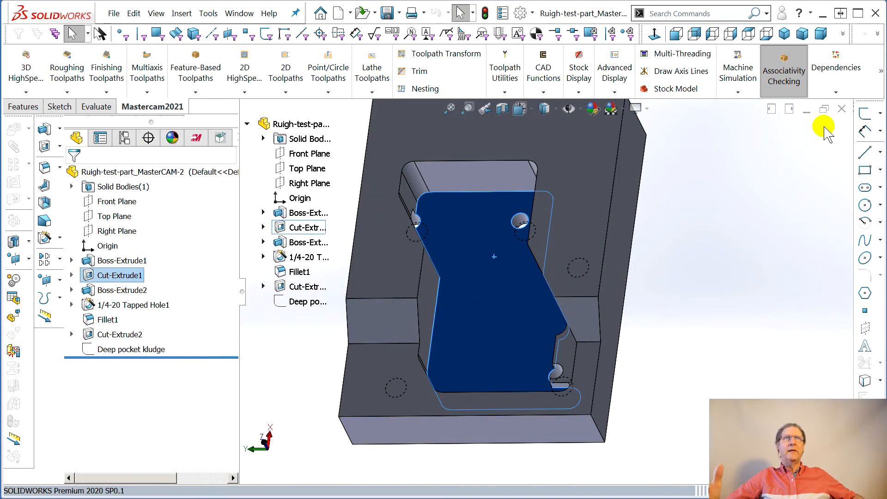
pyautogui.click(865, 113)
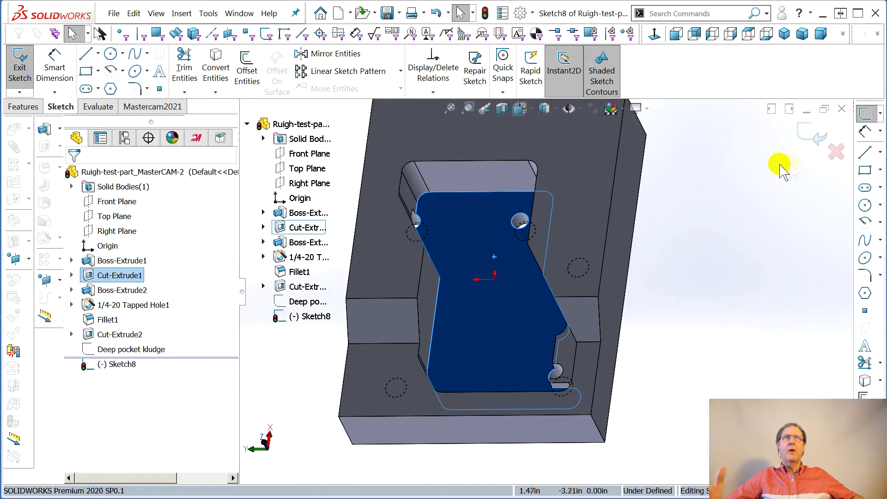
pyautogui.click(866, 384)
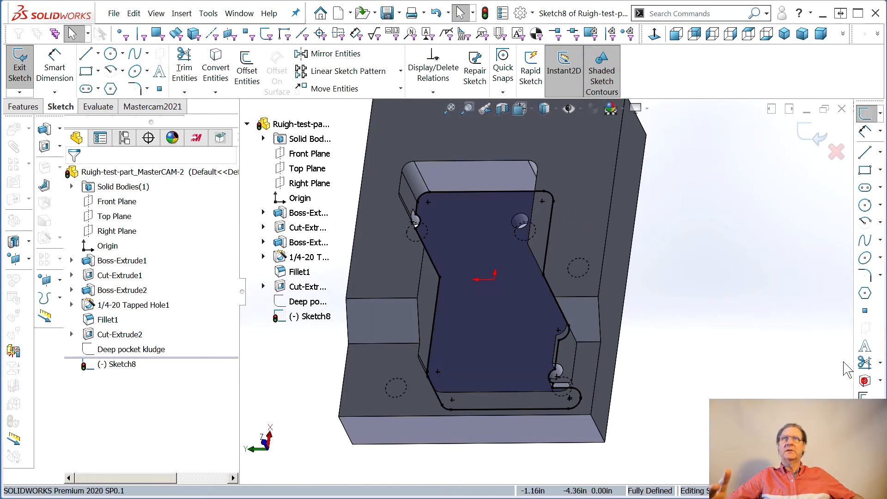
# - Delete the converted sketch segments beside the hole that breaks into the pocket's side wall
pyautogui.scroll(-3, 466, 236)
pyautogui.scroll(-2, 564, 241)
pyautogui.moveTo(529, 267); pyautogui.dragTo(494, 295, button='middle')
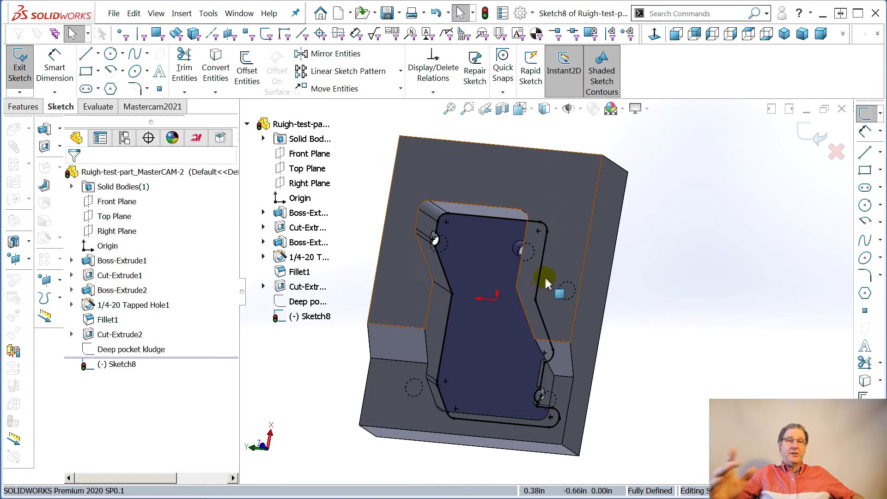
pyautogui.moveTo(453, 296); pyautogui.dragTo(410, 296)
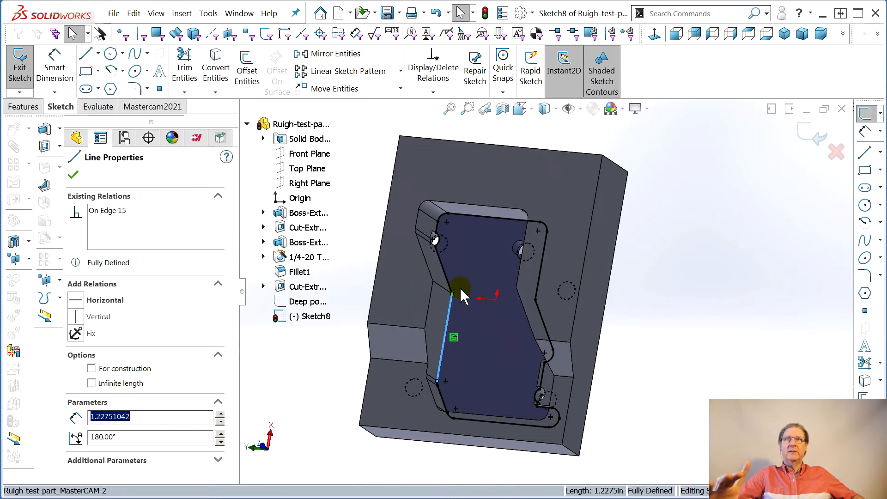
pyautogui.moveTo(460, 296)
pyautogui.mouseDown(button='middle')
pyautogui.moveTo(406, 281)
pyautogui.moveTo(476, 296)
pyautogui.moveTo(468, 282)
pyautogui.mouseUp(button='middle')
pyautogui.scroll(-5, 464, 248)
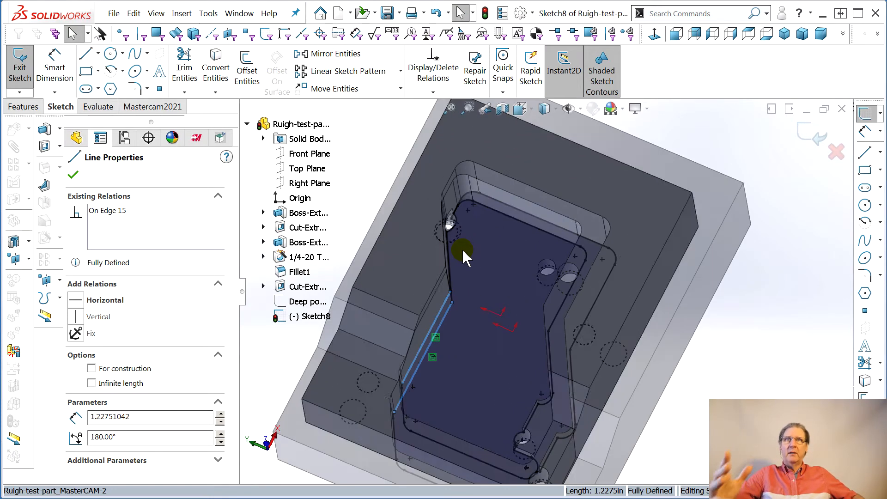
pyautogui.moveTo(515, 269)
pyautogui.mouseDown(button='middle')
pyautogui.moveTo(450, 273)
pyautogui.moveTo(511, 202)
pyautogui.mouseUp(button='middle')
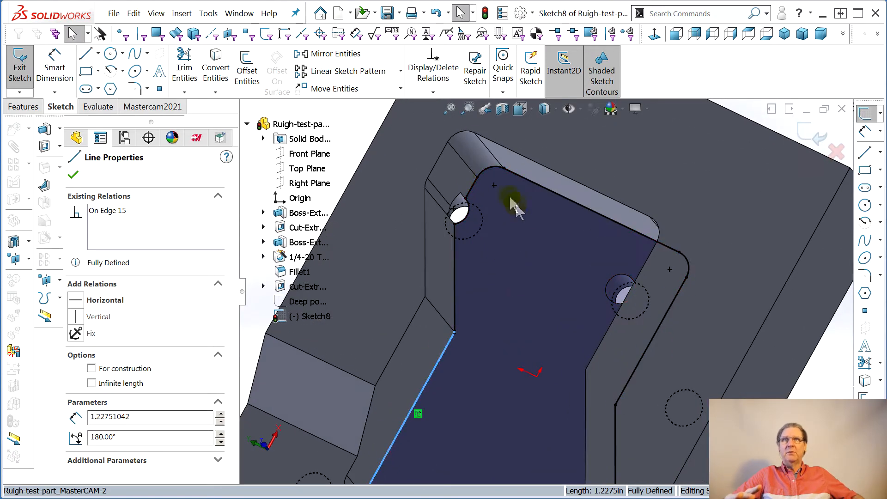
pyautogui.click(472, 189)
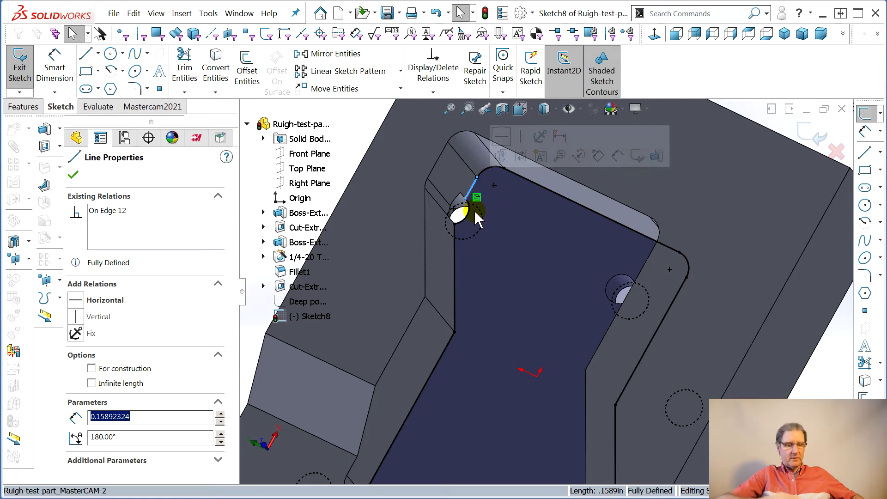
pyautogui.press('Delete')
pyautogui.click(466, 216)
pyautogui.press('Delete')
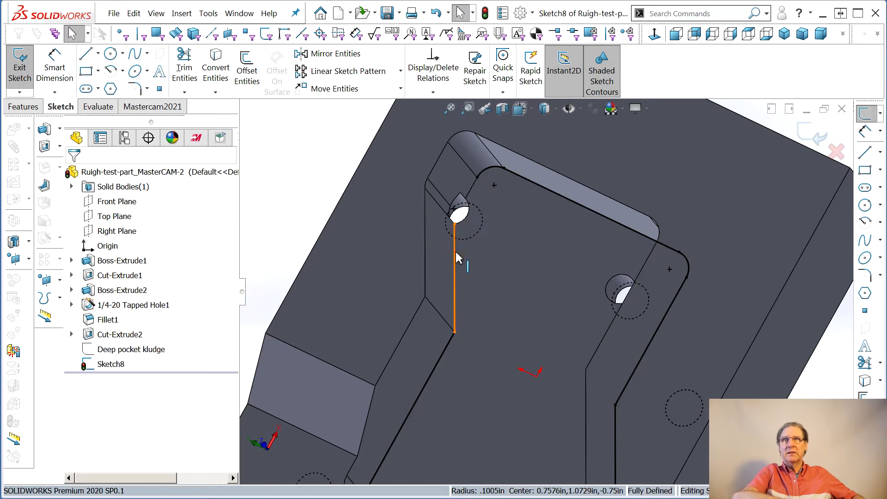
# - Try to convert the pocket's upper rim edges beside the hole that breaks into the side wall into sketch entities
pyautogui.click(437, 165)
pyautogui.click(426, 184)
pyautogui.keyDown('ctrl'); pyautogui.click(423, 224); pyautogui.keyUp('ctrl')
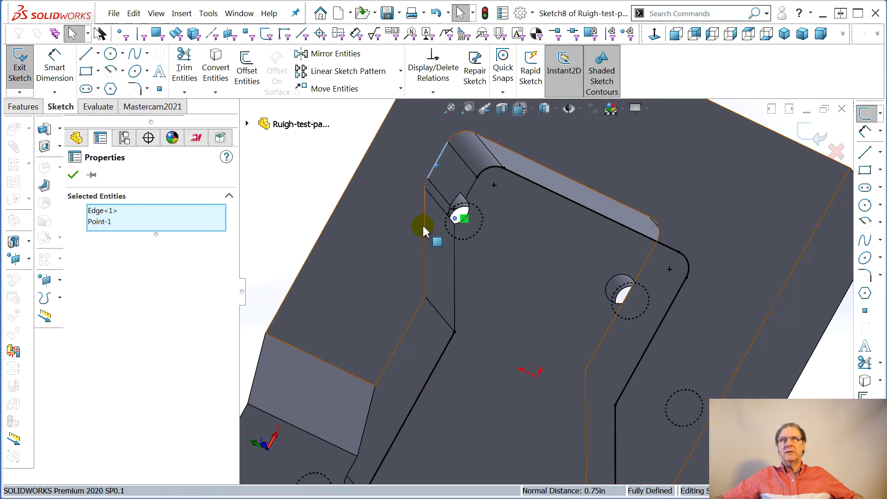
pyautogui.keyDown('ctrl'); pyautogui.click(425, 190); pyautogui.keyUp('ctrl')
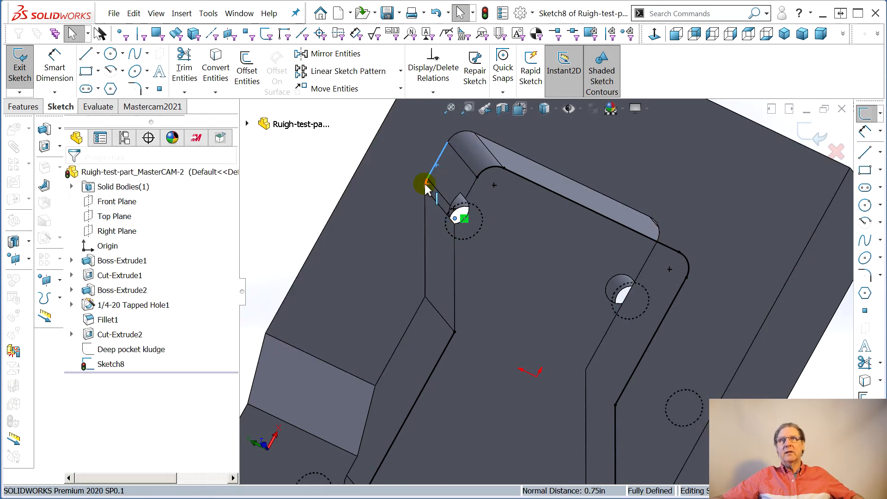
pyautogui.keyDown('ctrl'); pyautogui.click(425, 213); pyautogui.keyUp('ctrl')
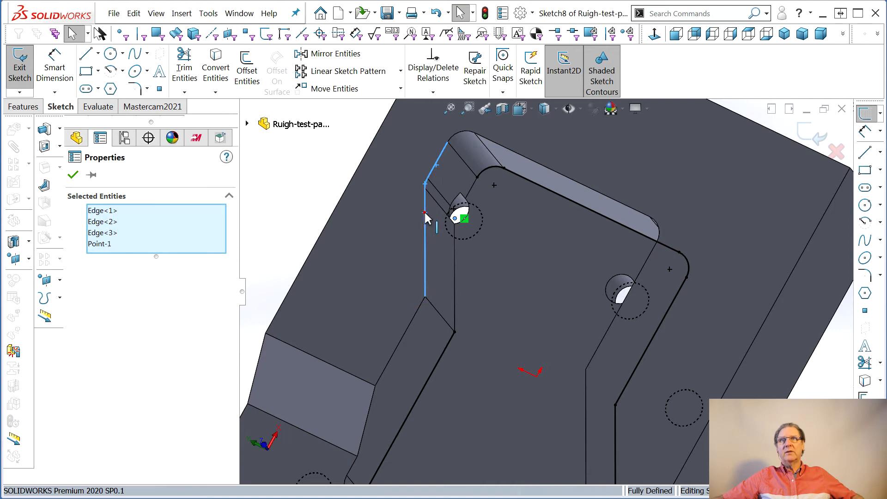
pyautogui.click(863, 382)
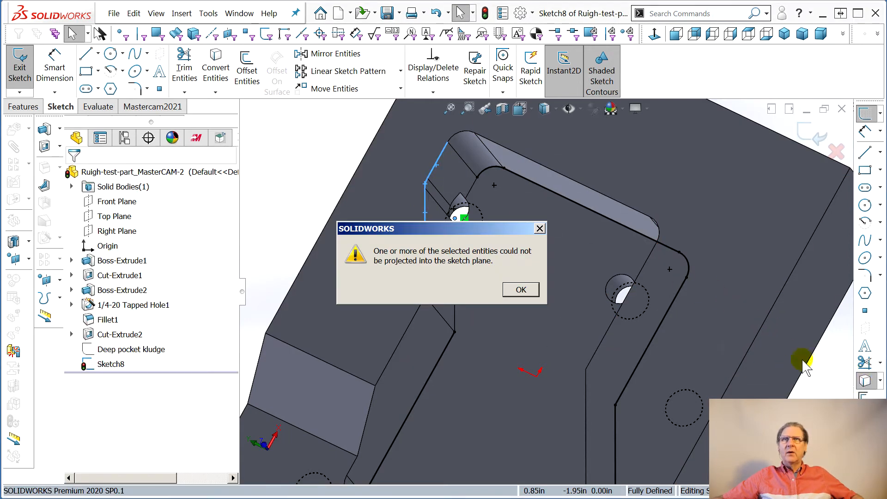
pyautogui.click(522, 291)
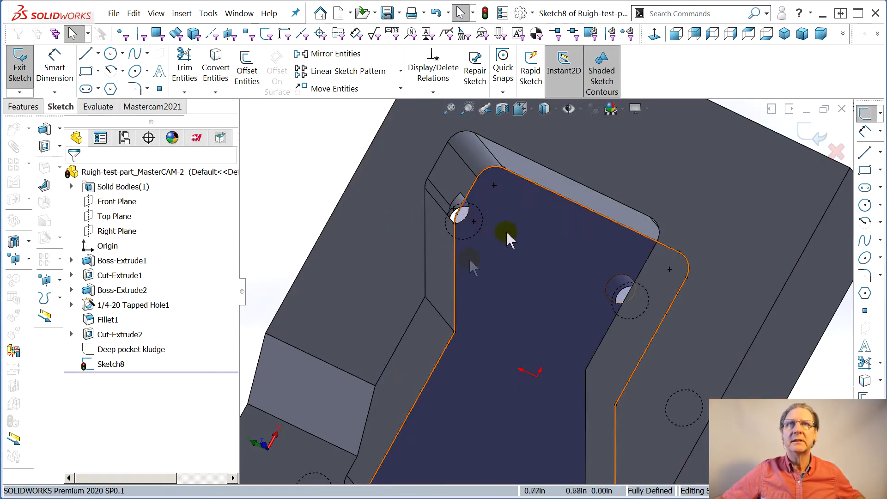
# - Delete the converted arc where the hole near the small deep pocket cuts into the floor boundary
pyautogui.scroll(4, 486, 265)
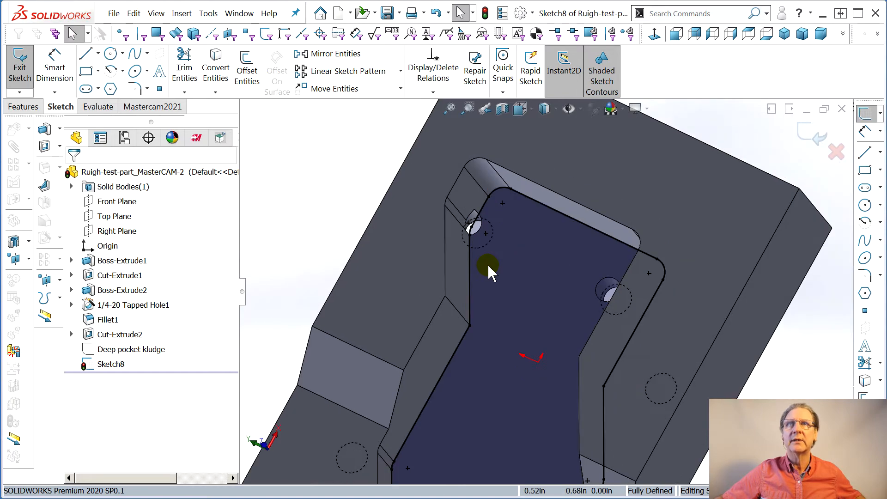
pyautogui.moveTo(534, 309); pyautogui.dragTo(553, 448, button='middle')
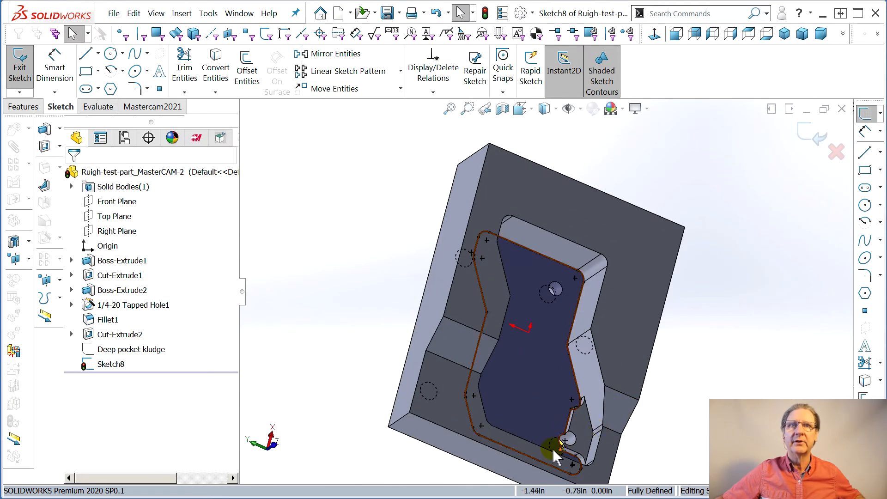
pyautogui.scroll(-5, 557, 416)
pyautogui.scroll(-2, 560, 390)
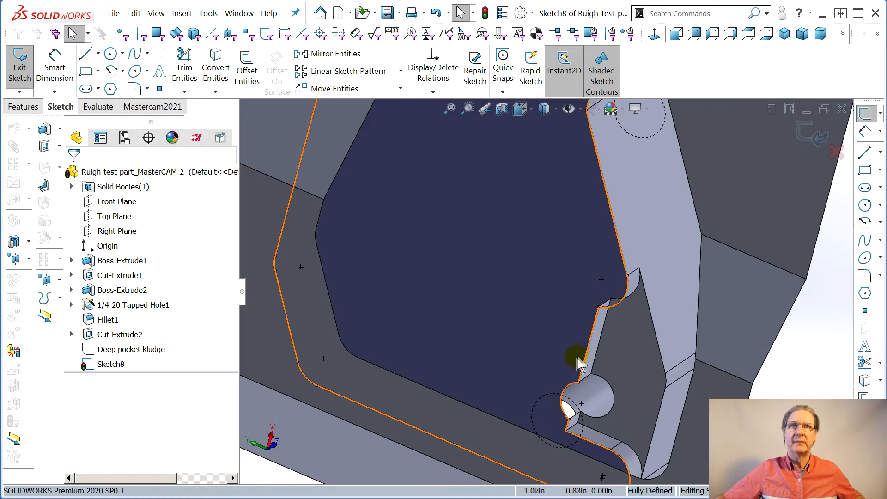
pyautogui.click(561, 403)
pyautogui.press('Delete')
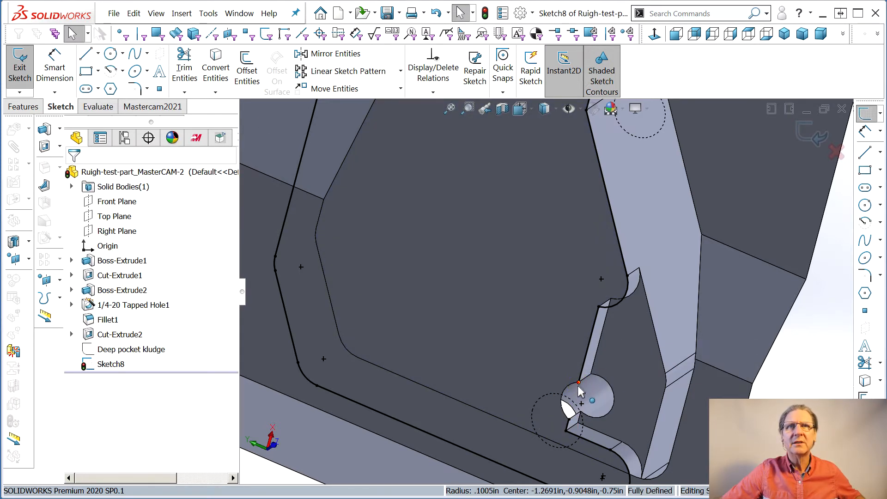
# - Extend the open line end across the hole to the neighbouring boundary endpoint to close the gap, and exit the sketch
pyautogui.moveTo(579, 385); pyautogui.dragTo(570, 403)
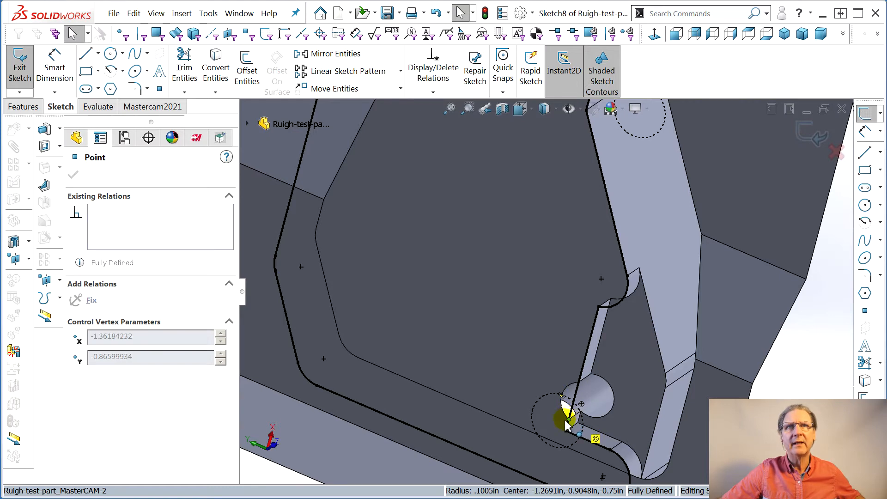
pyautogui.moveTo(572, 424); pyautogui.dragTo(566, 421)
pyautogui.scroll(-5, 550, 267)
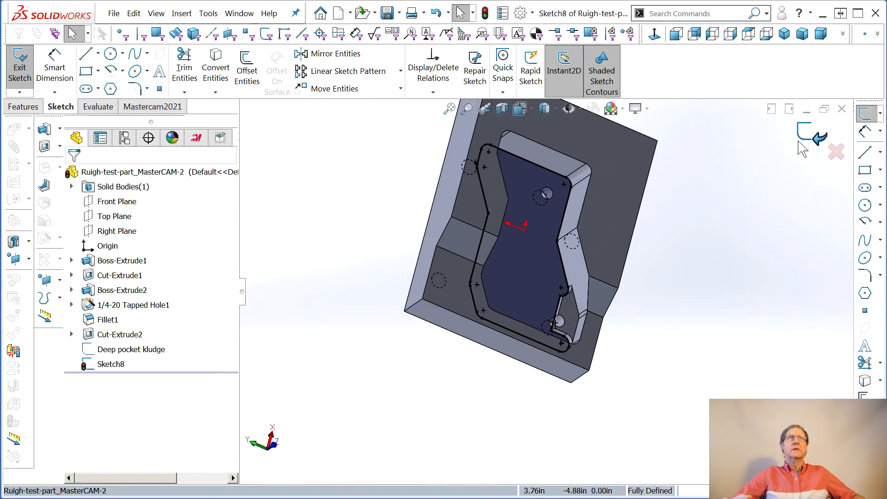
pyautogui.click(812, 137)
# - Rename the new sketch as "Shallow pocket kludge"
pyautogui.click(114, 365)
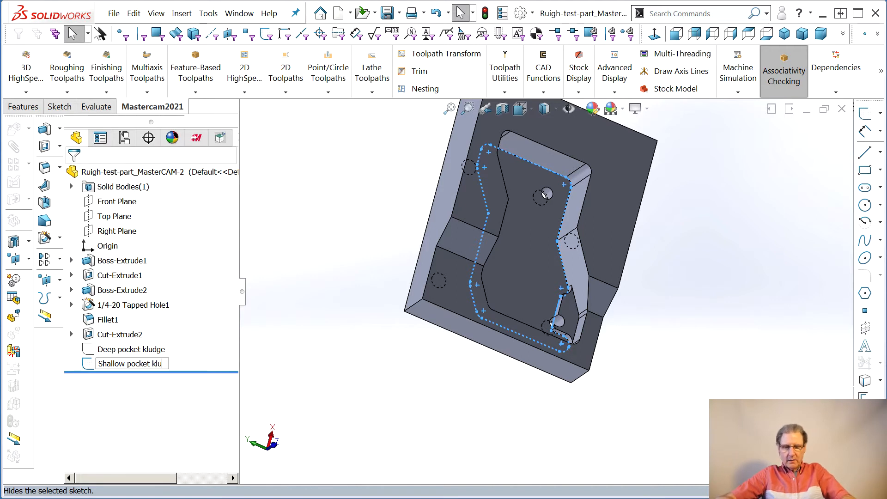
pyautogui.write('Shallow pocket kludge')
pyautogui.press('Return')
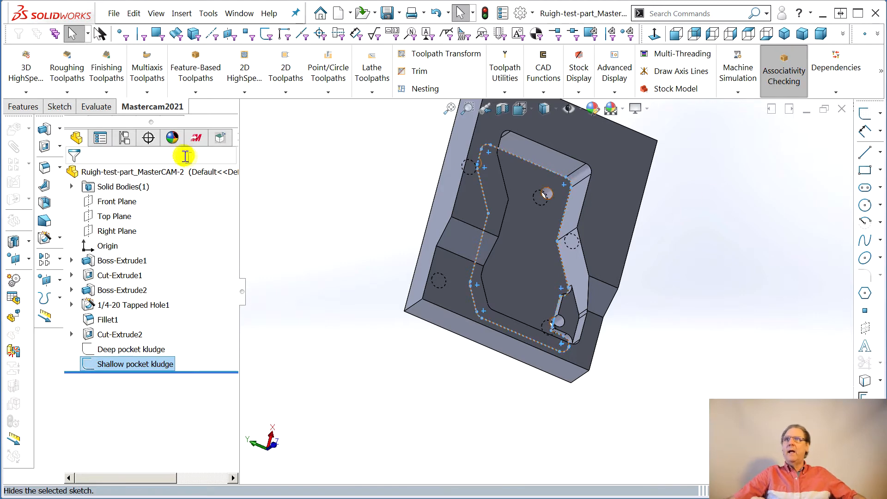
# - Hide the Shallow pocket kludge sketch and save the part
pyautogui.rightClick(123, 364)
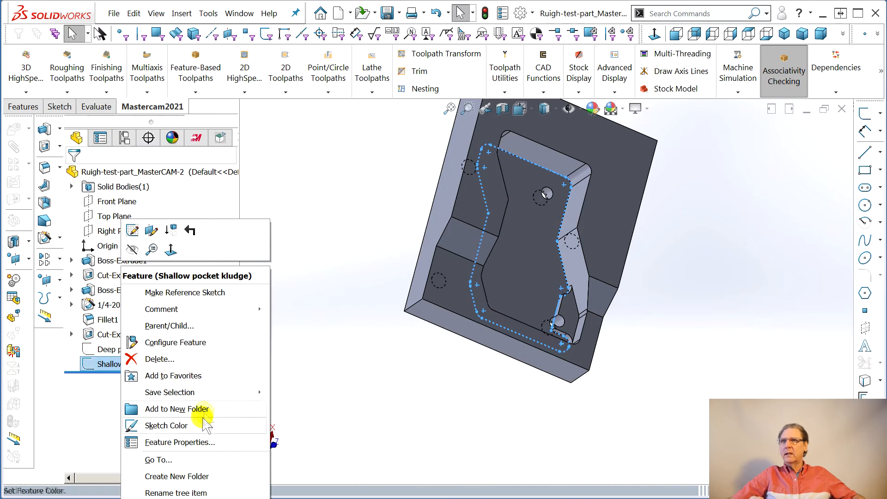
pyautogui.click(133, 250)
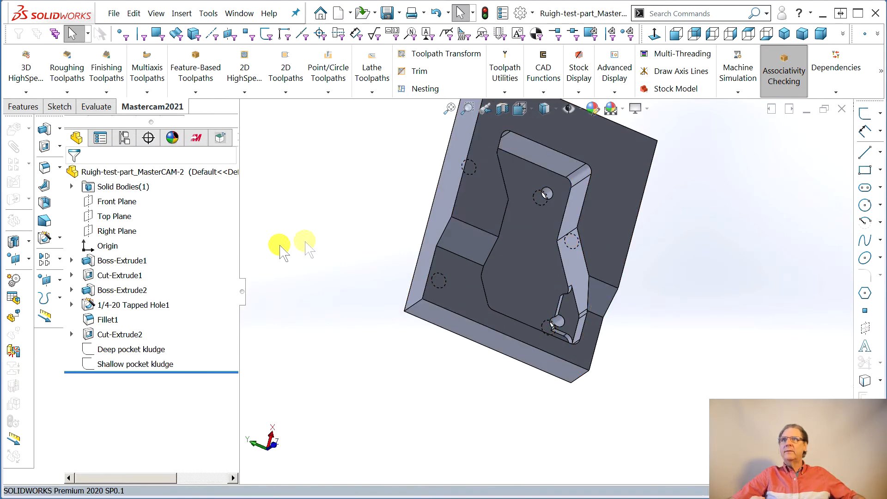
pyautogui.click(114, 12)
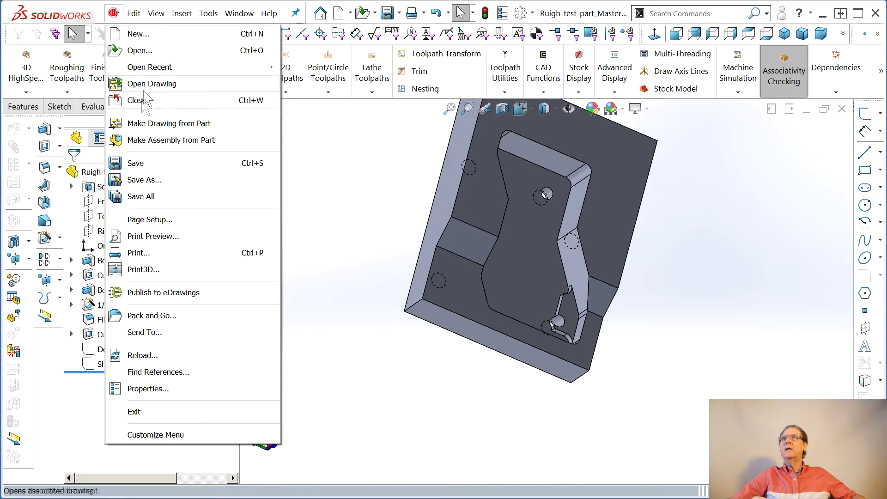
pyautogui.click(135, 163)
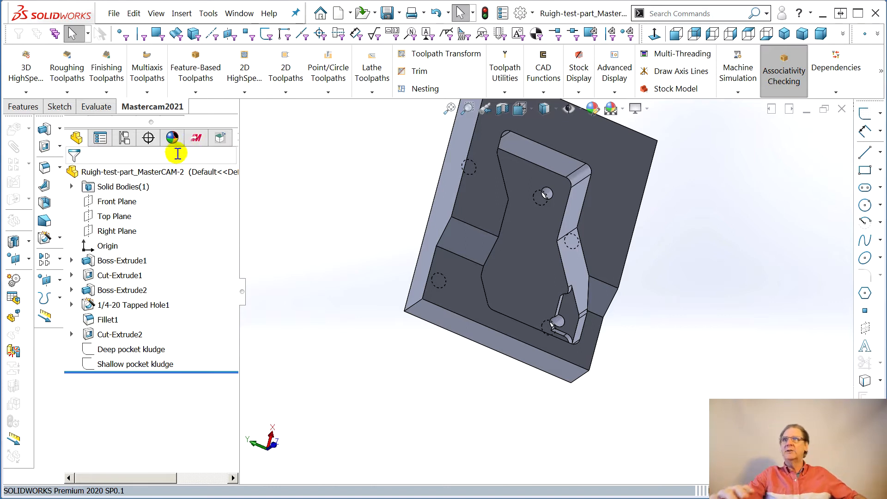
# - Start a new mill Pocket toolpath after the existing Pocket operation in the Top setup group
pyautogui.click(196, 138)
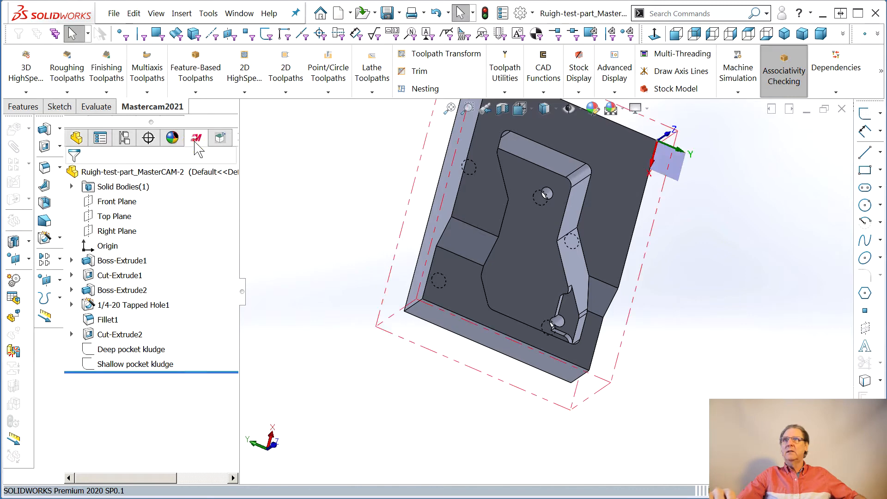
pyautogui.click(123, 306)
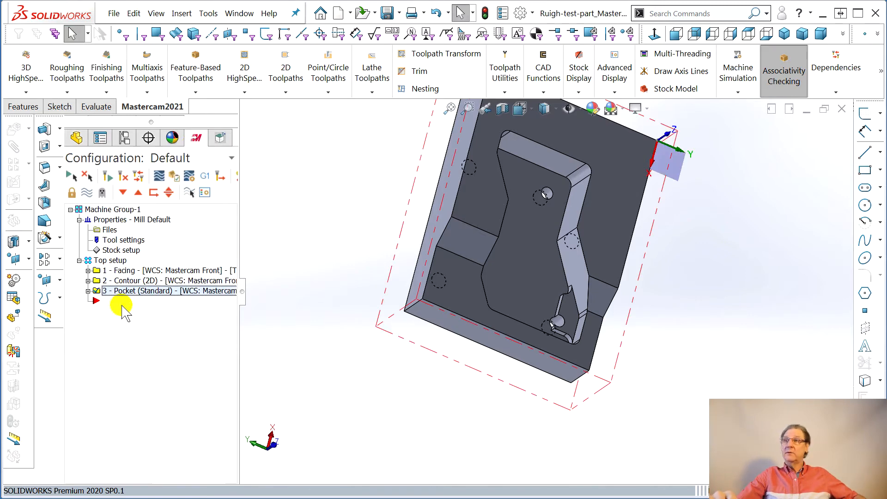
pyautogui.rightClick(120, 305)
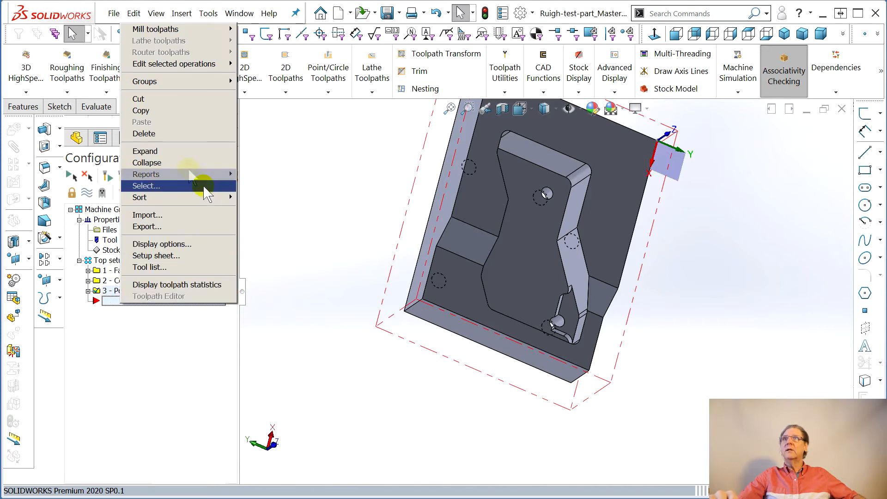
pyautogui.moveTo(148, 30)
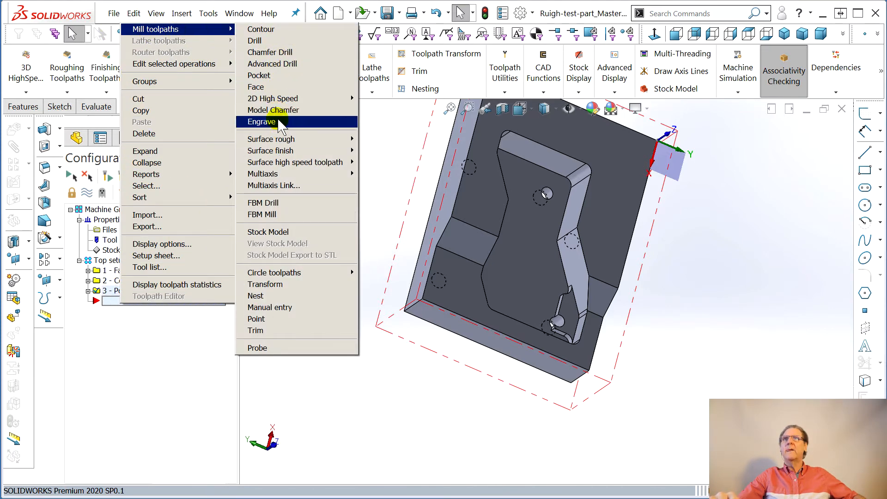
pyautogui.click(276, 76)
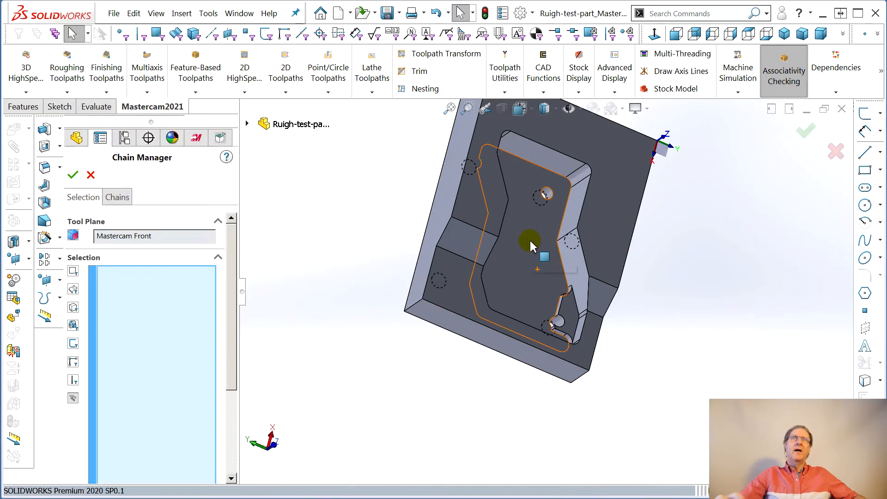
pyautogui.scroll(-4, 547, 213)
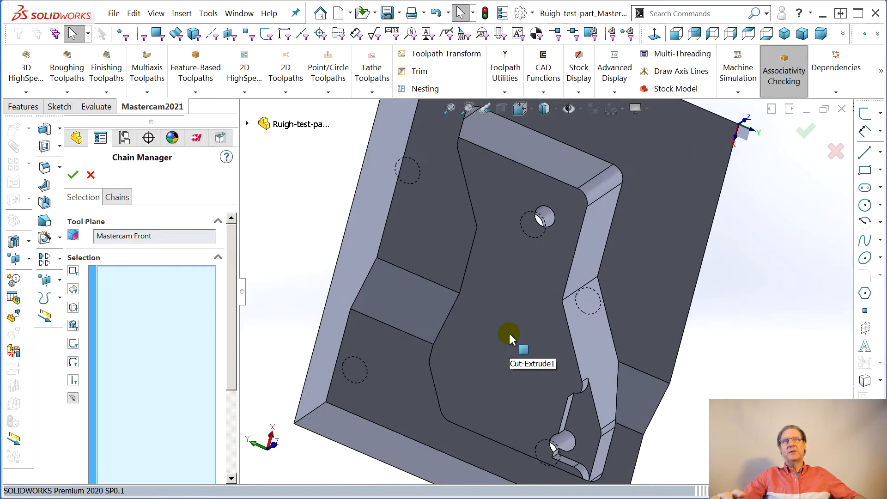
pyautogui.click(451, 313)
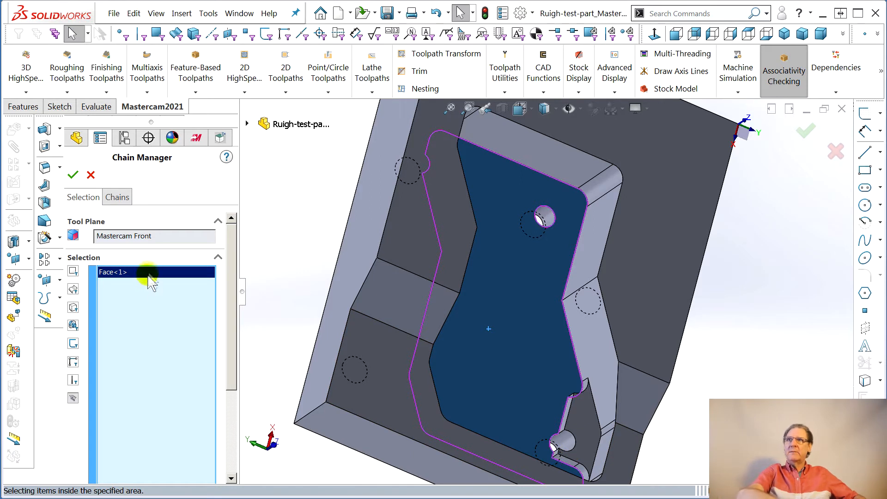
pyautogui.rightClick(125, 277)
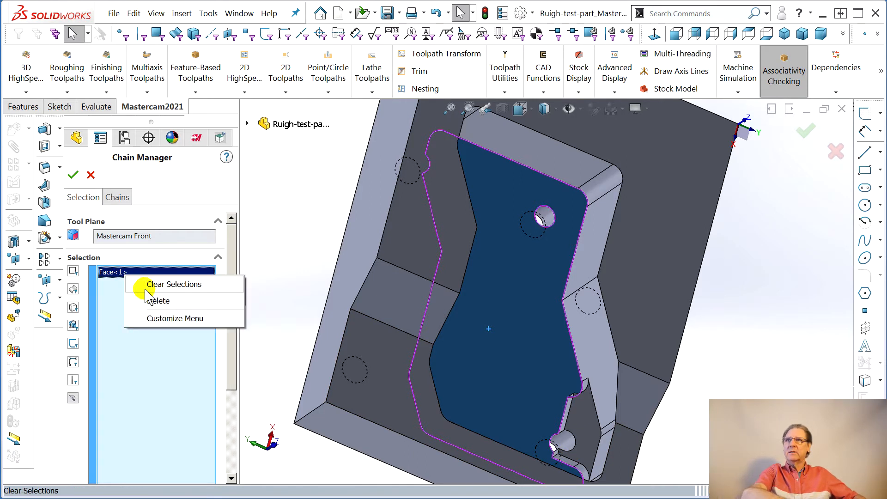
pyautogui.click(157, 283)
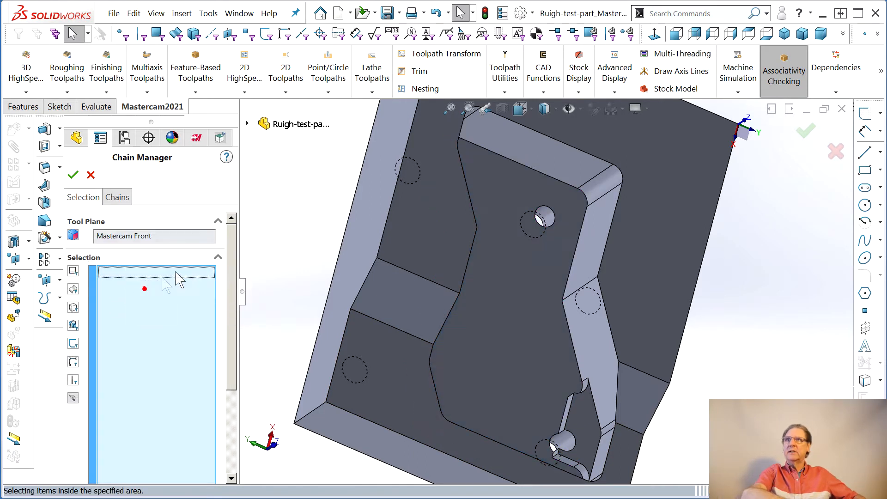
# - Chain the Shallow pocket kludge sketch as the pocket's machining boundary and accept the selection
pyautogui.click(248, 124)
pyautogui.click(302, 317)
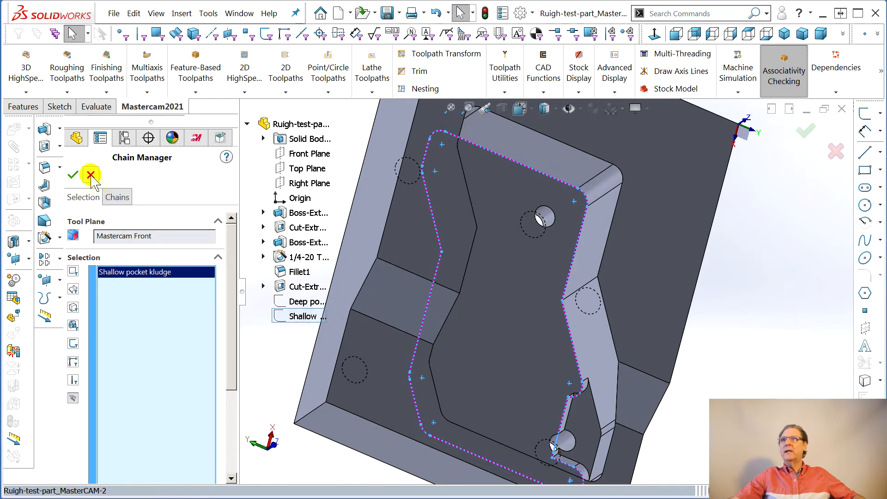
pyautogui.click(73, 175)
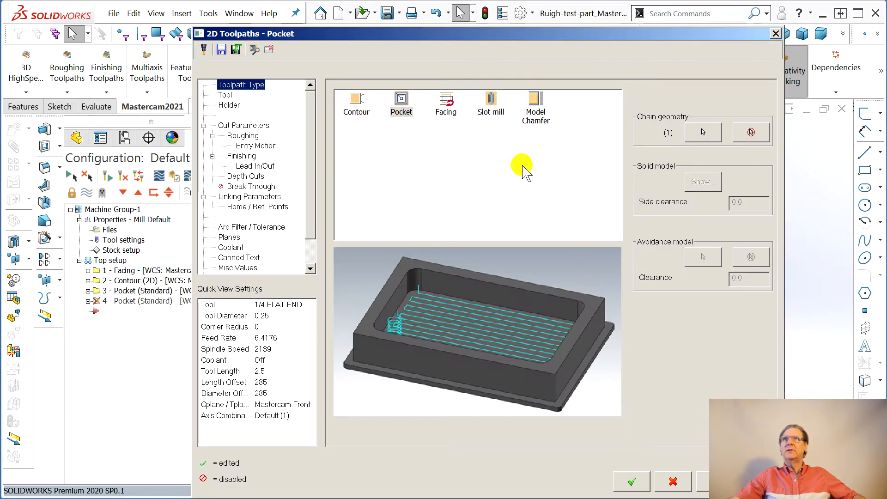
# - Review the tool, cut, roughing and finishing parameters of the new pocket, and set the depth cuts' maximum rough step to 0.1
pyautogui.click(225, 94)
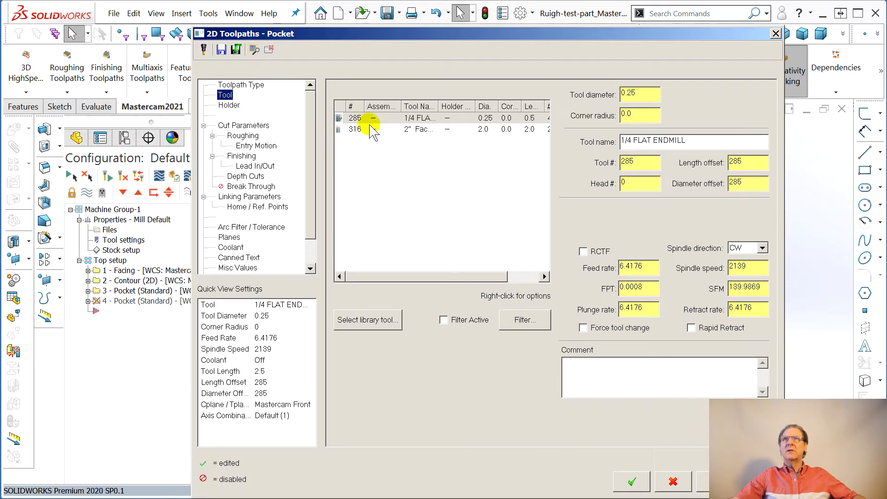
pyautogui.click(228, 125)
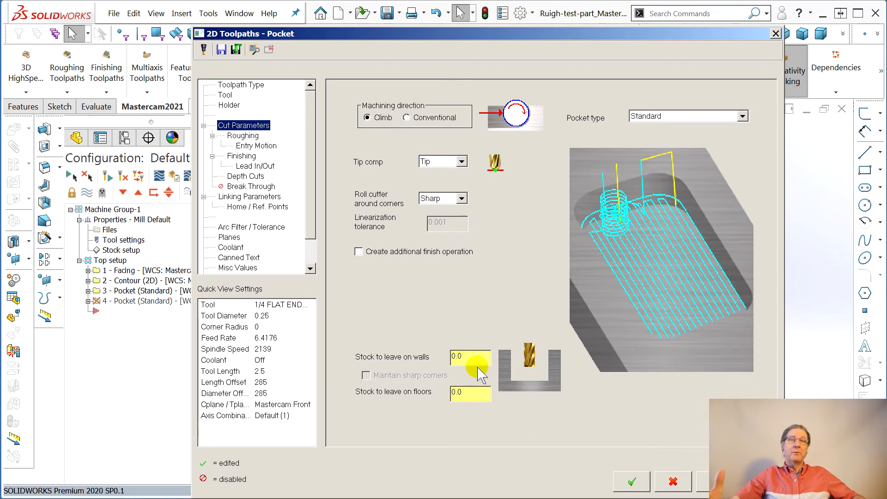
pyautogui.click(243, 136)
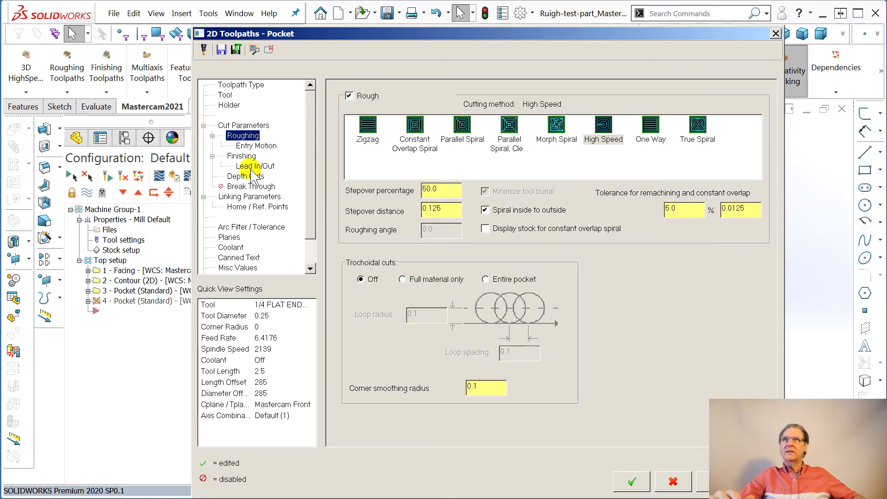
pyautogui.click(243, 157)
pyautogui.click(246, 178)
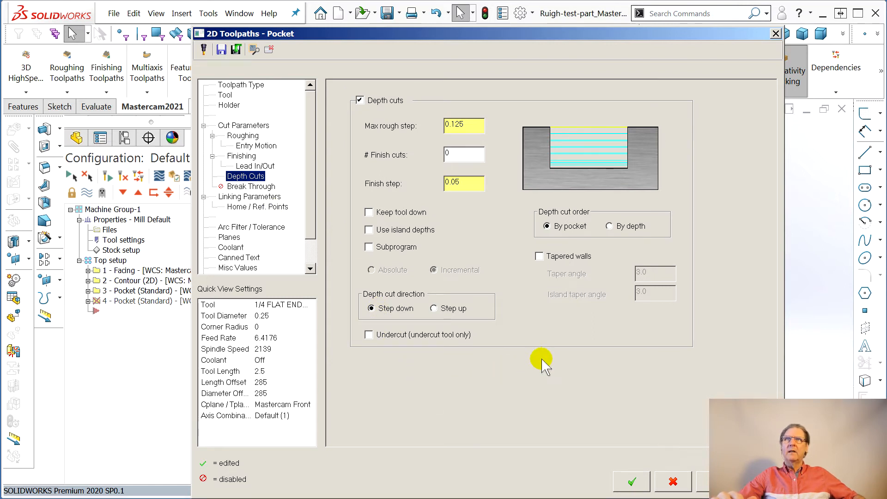
pyautogui.moveTo(469, 126); pyautogui.dragTo(479, 131)
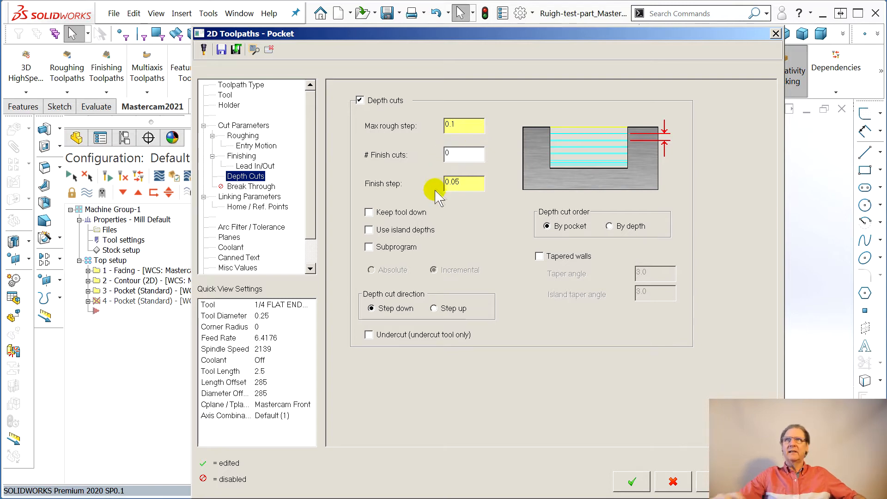
# - Clear the first depth vertex, associate the pocket's linking depth with a vertex beside the shallow pocket's hole, check the planes and generate the toolpath
pyautogui.click(231, 199)
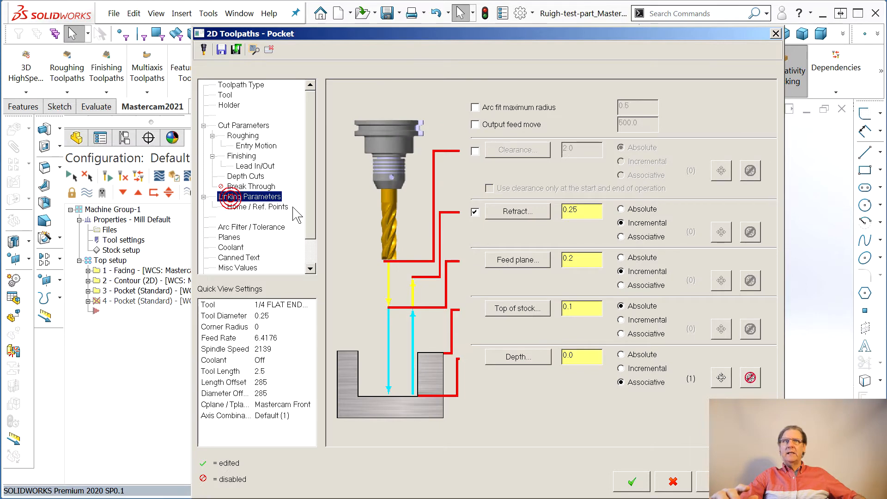
pyautogui.click(721, 378)
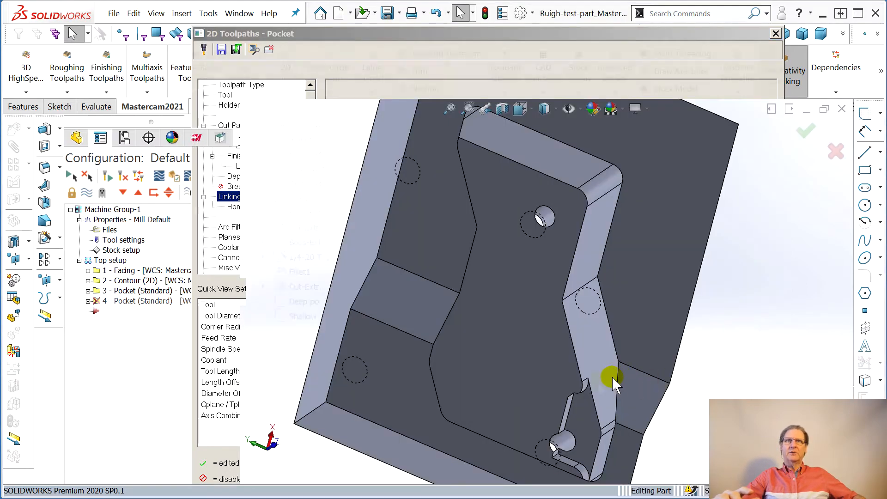
pyautogui.moveTo(552, 399); pyautogui.dragTo(431, 376, button='middle')
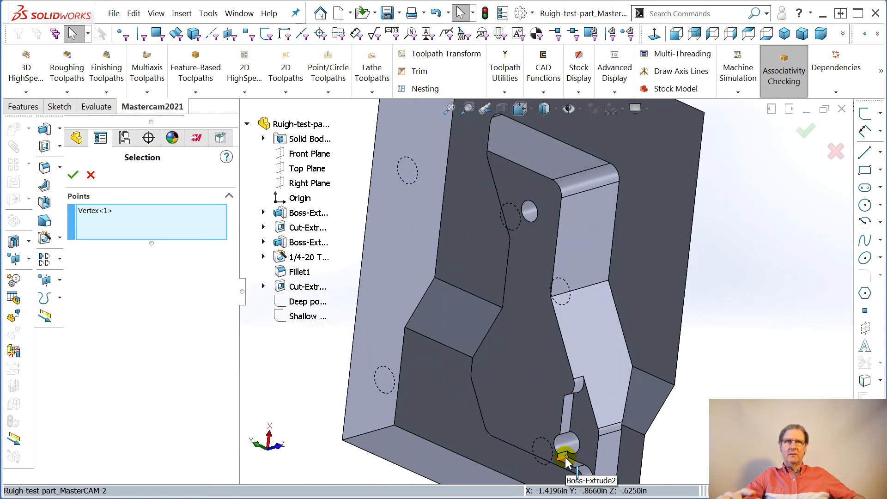
pyautogui.click(87, 212)
pyautogui.rightClick(92, 212)
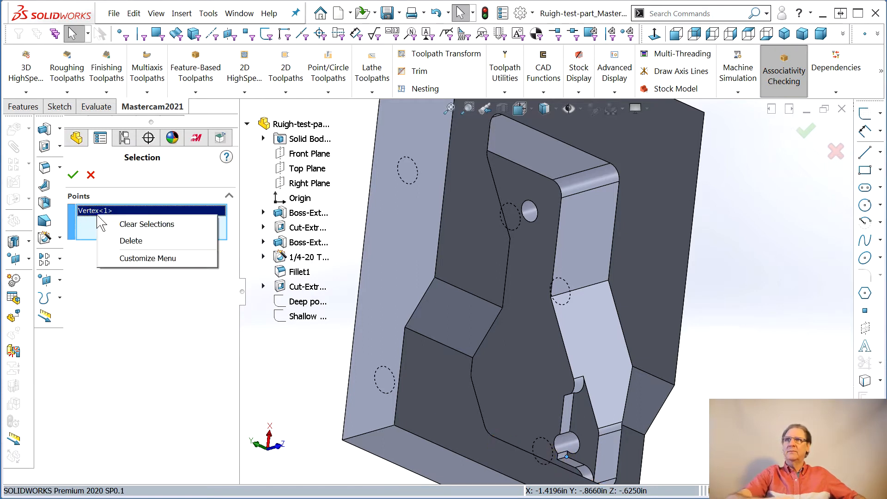
pyautogui.click(133, 223)
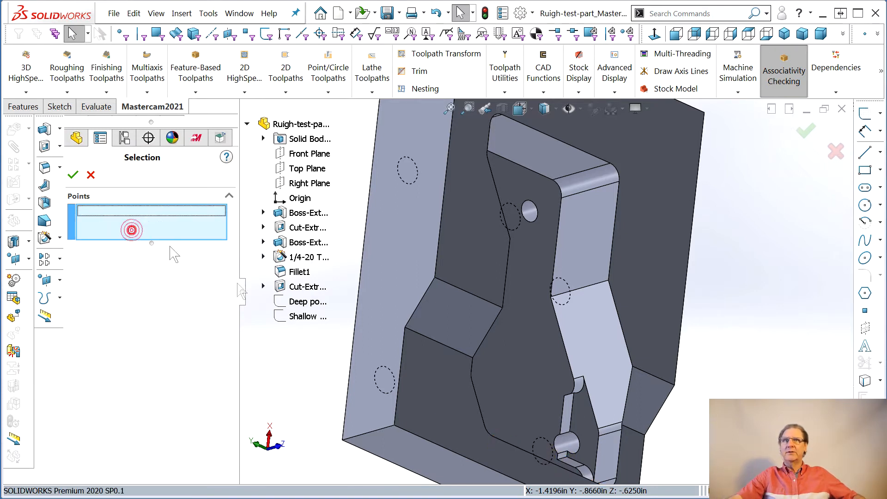
pyautogui.click(561, 437)
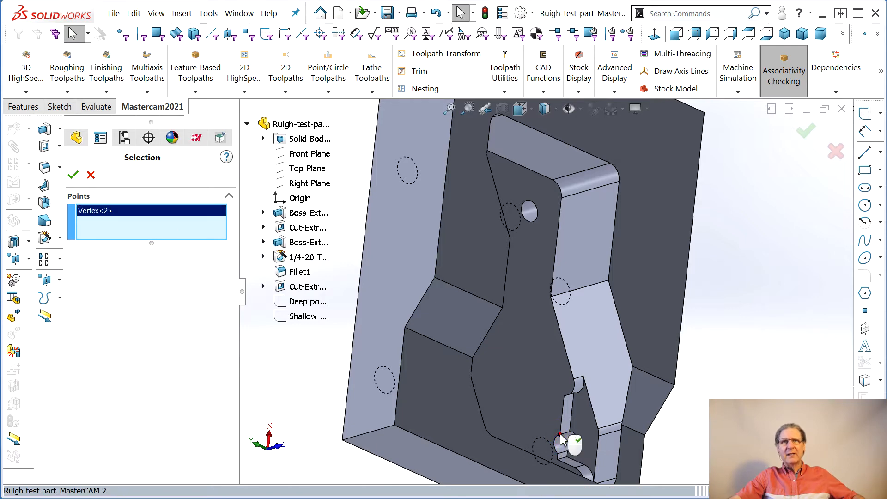
pyautogui.click(73, 174)
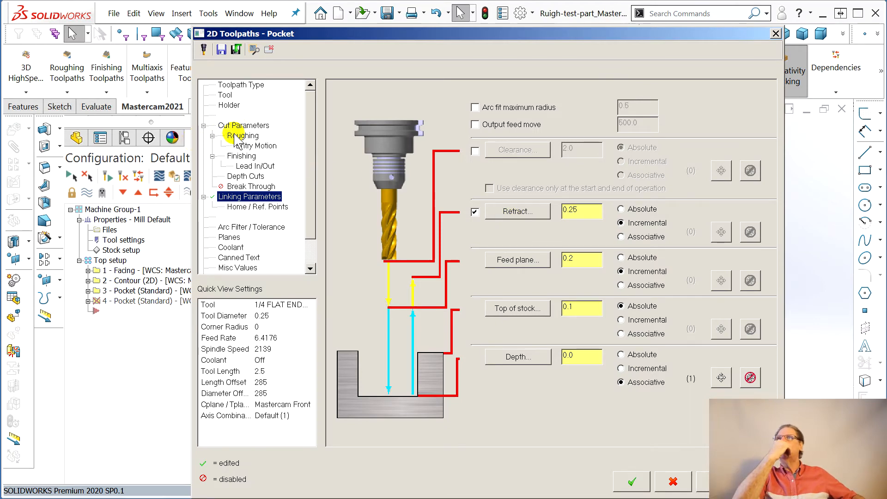
pyautogui.click(231, 237)
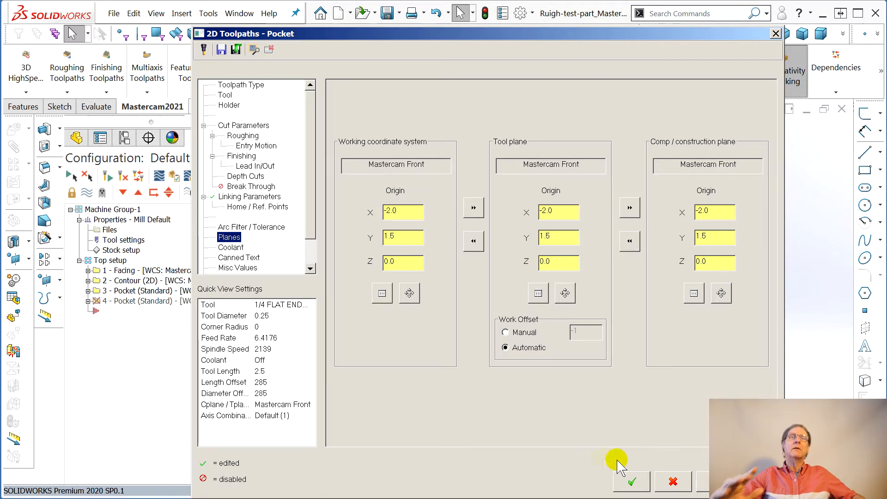
pyautogui.click(629, 481)
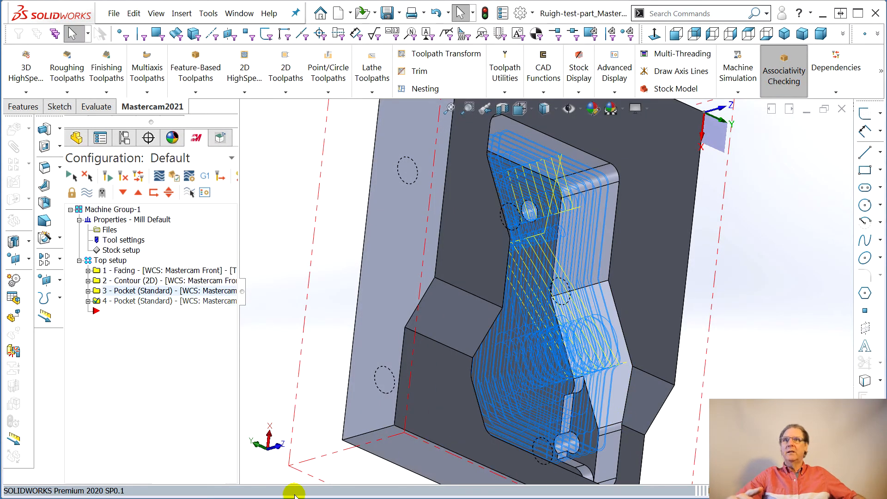
# - Backplot the second Pocket toolpath and examine its cutting passes against the part from several angles
pyautogui.click(88, 301)
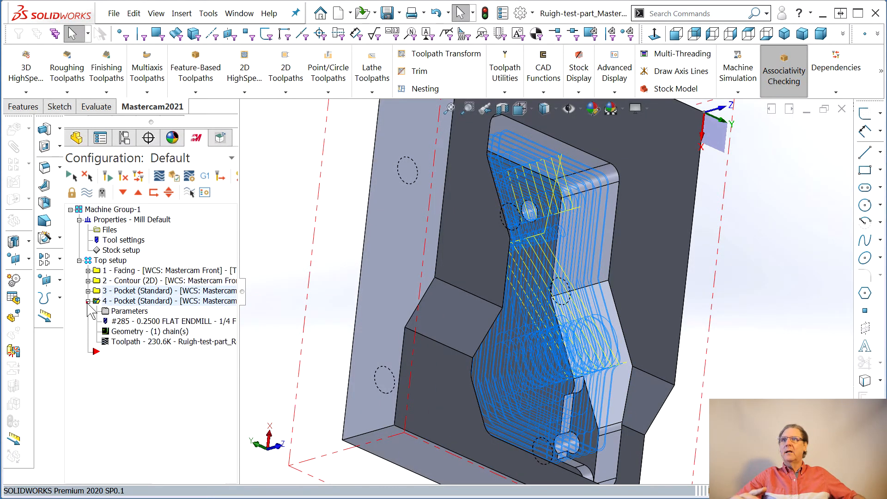
pyautogui.click(130, 343)
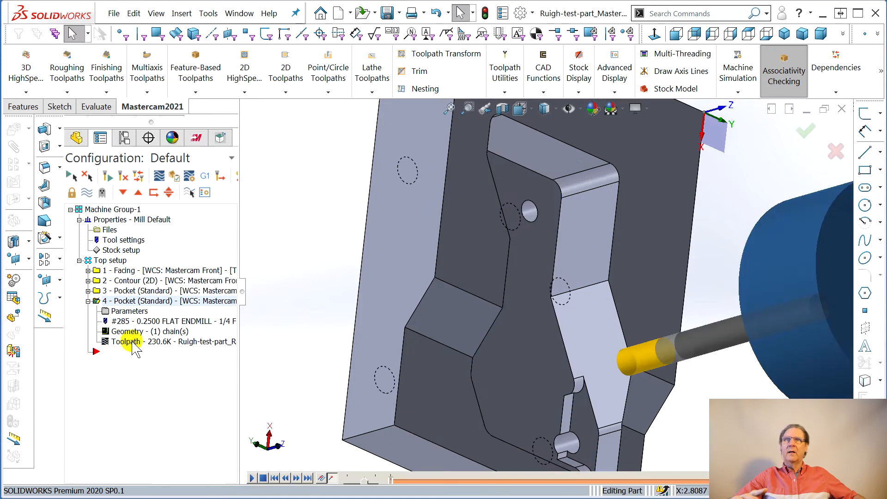
pyautogui.click(252, 478)
pyautogui.moveTo(440, 432)
pyautogui.mouseDown(button='middle')
pyautogui.moveTo(390, 364)
pyautogui.moveTo(408, 386)
pyautogui.mouseUp(button='middle')
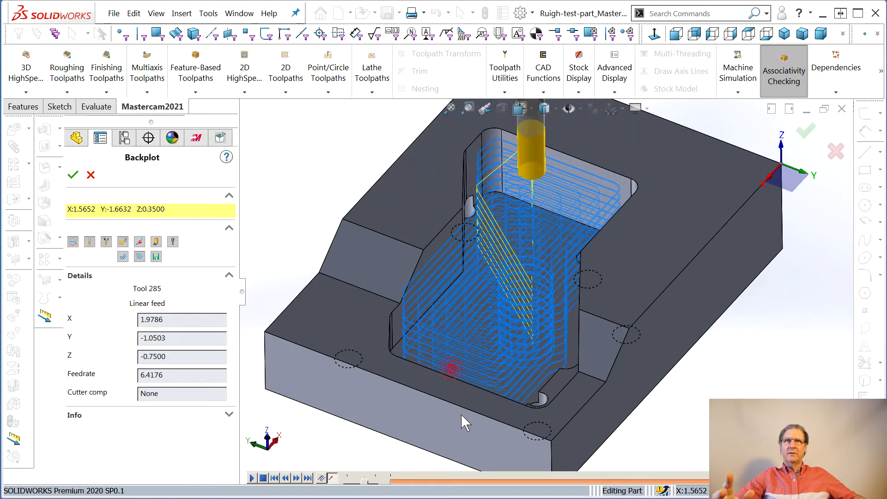
pyautogui.moveTo(452, 386); pyautogui.dragTo(458, 459, button='middle')
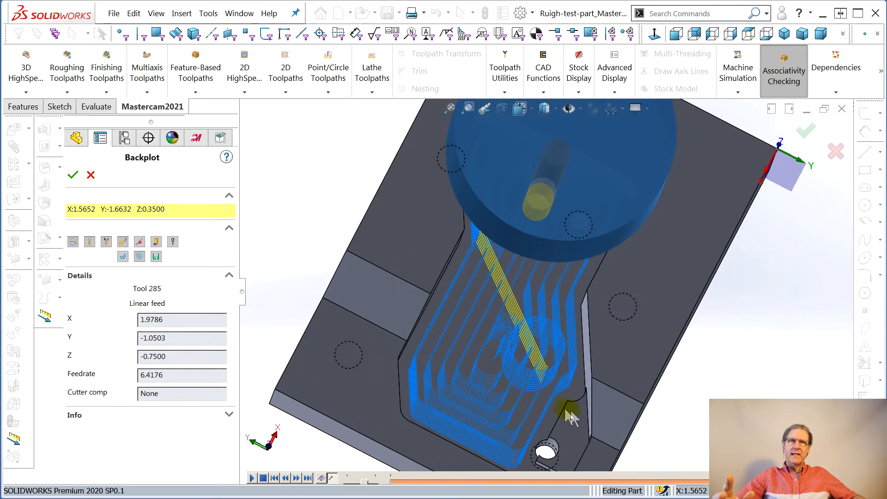
pyautogui.moveTo(436, 369); pyautogui.dragTo(413, 380, button='middle')
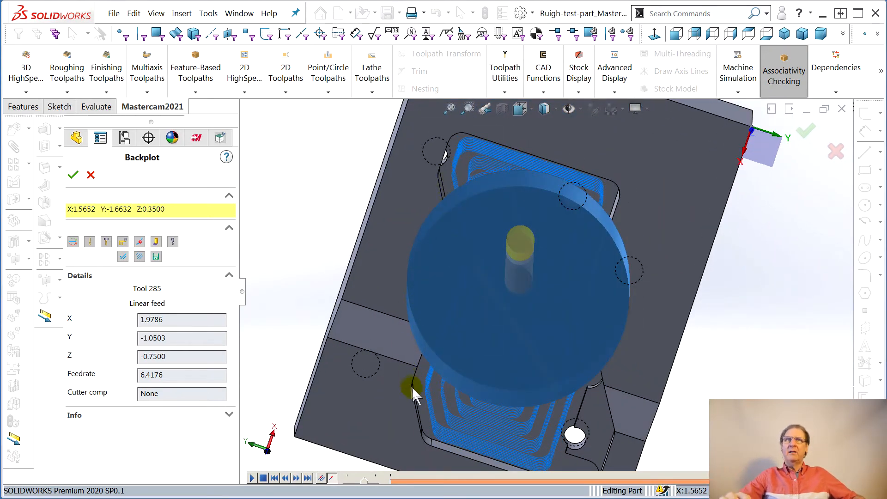
pyautogui.scroll(-3, 578, 205)
pyautogui.scroll(-3, 607, 227)
pyautogui.moveTo(634, 243); pyautogui.dragTo(569, 165, button='middle')
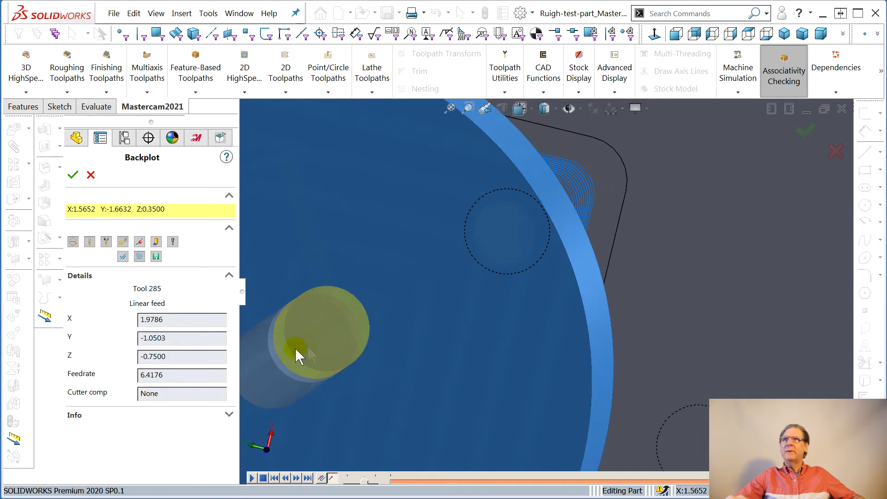
pyautogui.click(73, 175)
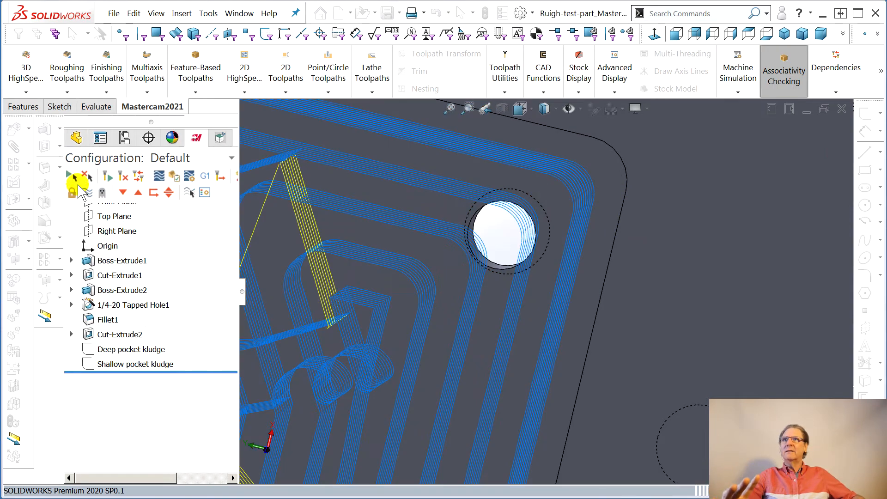
pyautogui.scroll(5, 350, 301)
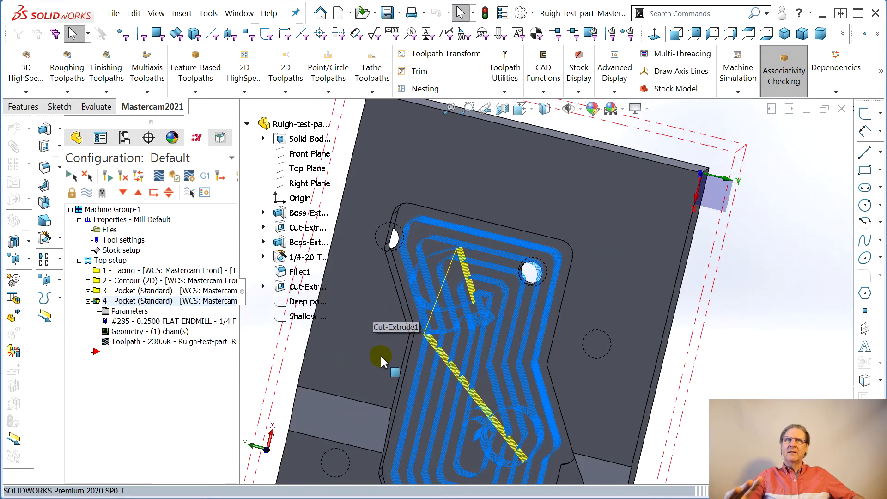
pyautogui.moveTo(438, 412); pyautogui.dragTo(439, 263, button='middle')
pyautogui.click(113, 311)
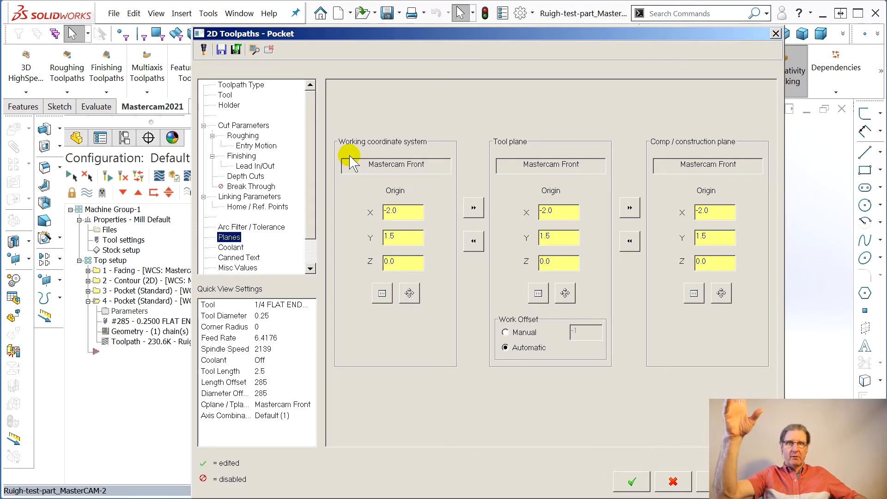
pyautogui.click(538, 294)
pyautogui.click(688, 486)
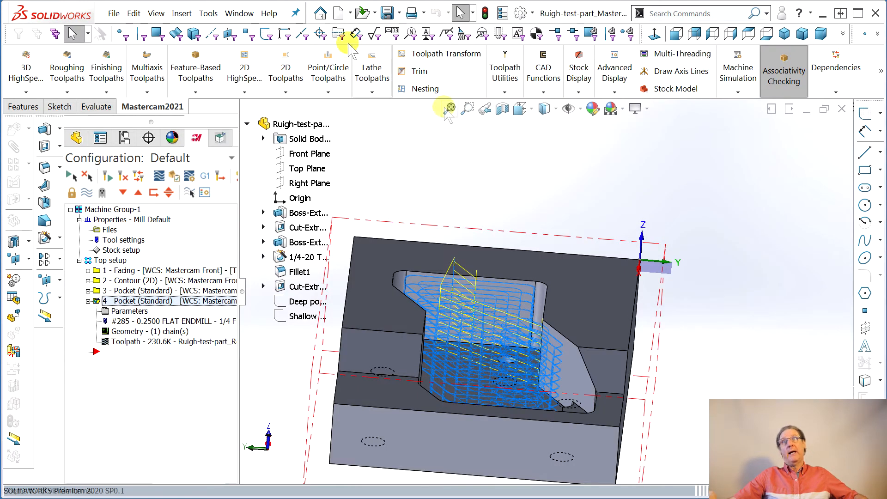
# - Create a Mastercam plane named "Top platau" from the shallow pocket's floor face
pyautogui.click(221, 138)
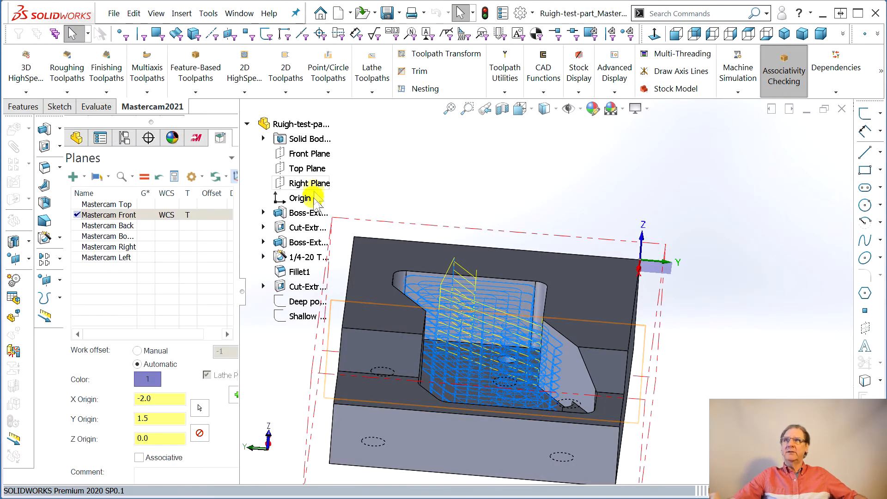
pyautogui.click(72, 177)
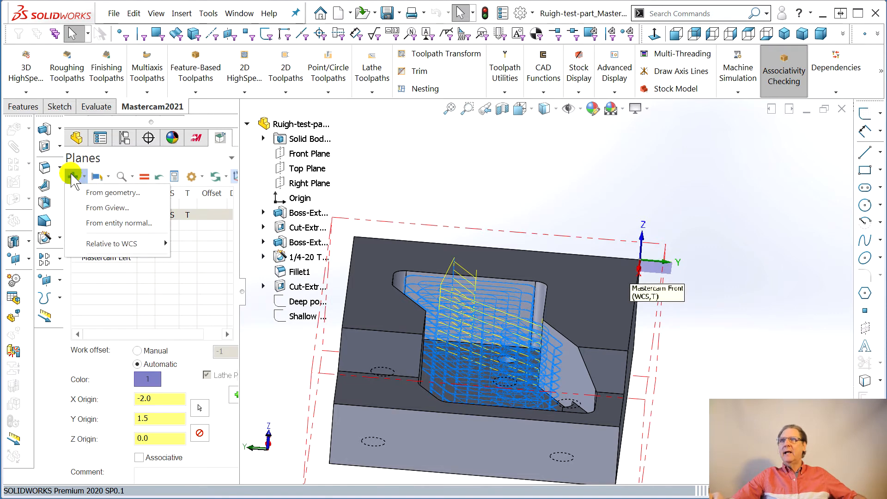
pyautogui.click(113, 193)
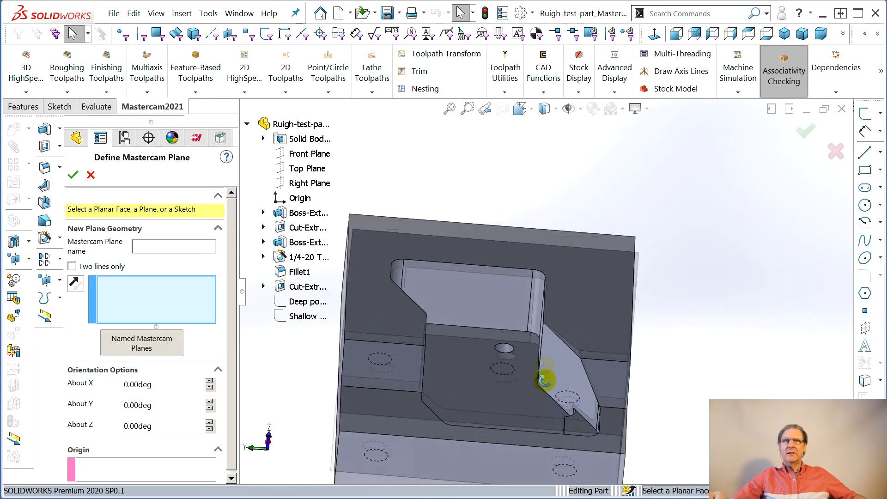
pyautogui.click(598, 437)
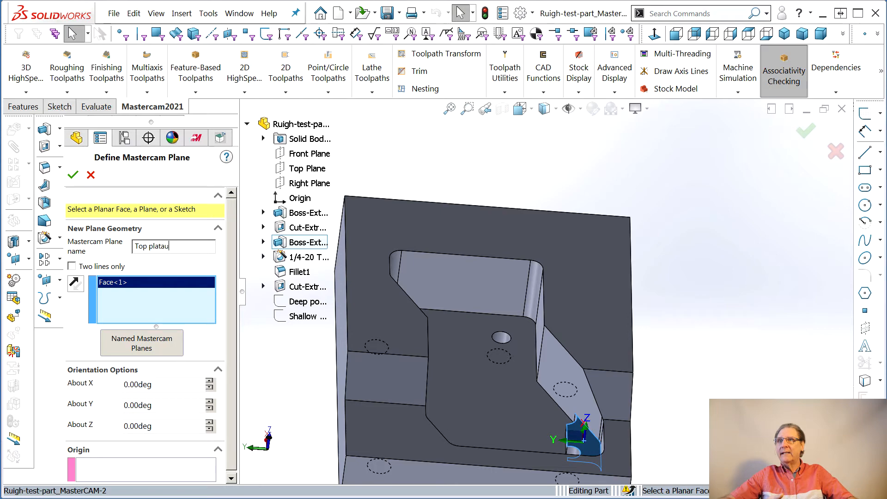
pyautogui.click(73, 174)
pyautogui.moveTo(361, 267); pyautogui.dragTo(511, 268, button='middle')
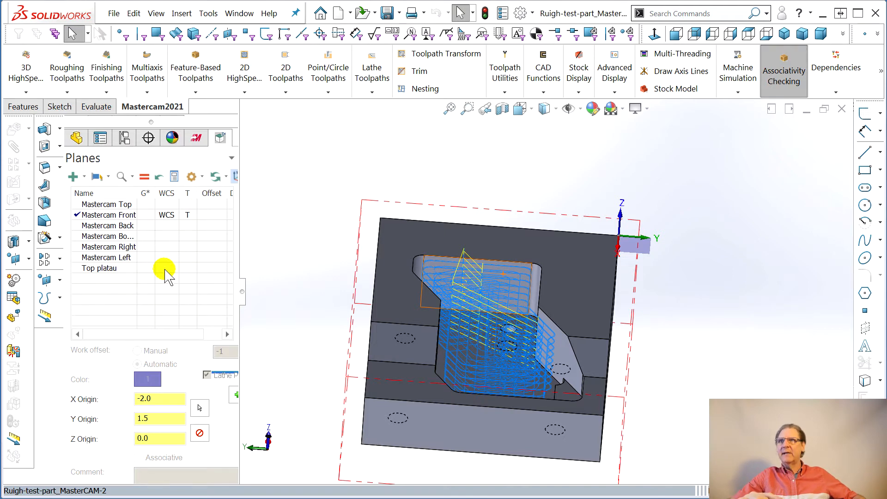
# - Try making Top platau the active tool plane, check the pocket operation's plane parameters, and restore Mastercam Front as the tool plane
pyautogui.click(184, 268)
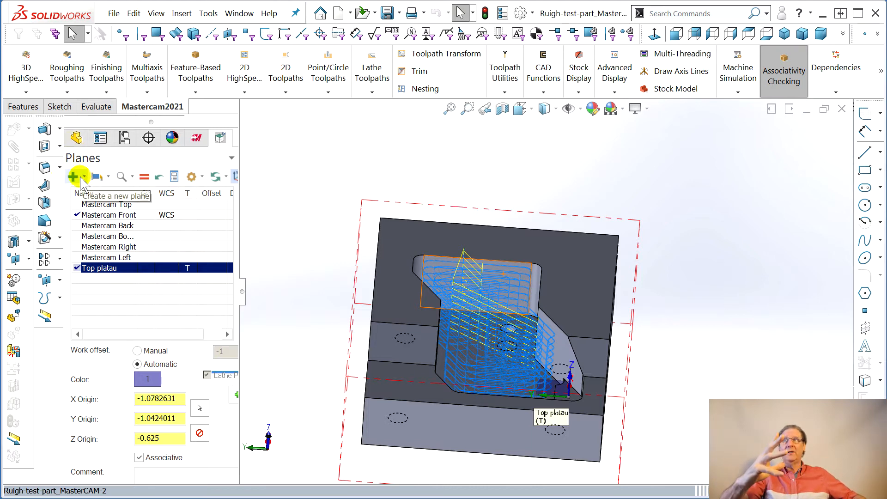
pyautogui.click(197, 138)
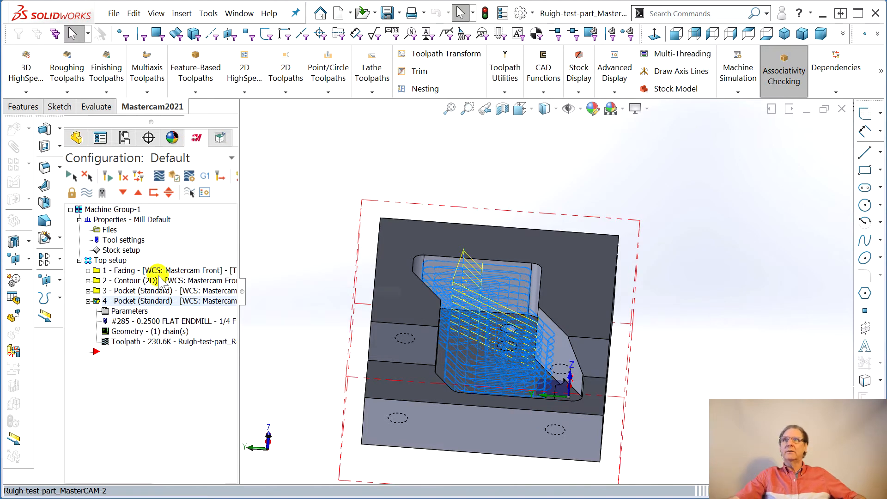
pyautogui.click(130, 311)
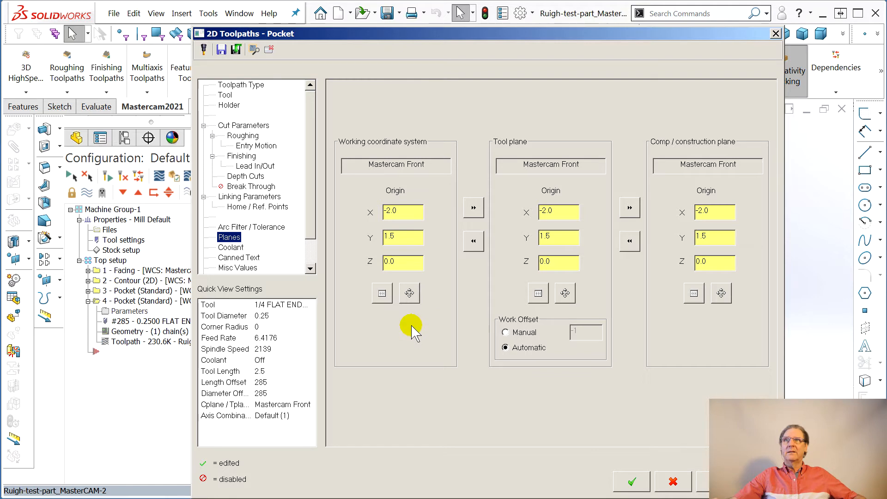
pyautogui.click(672, 481)
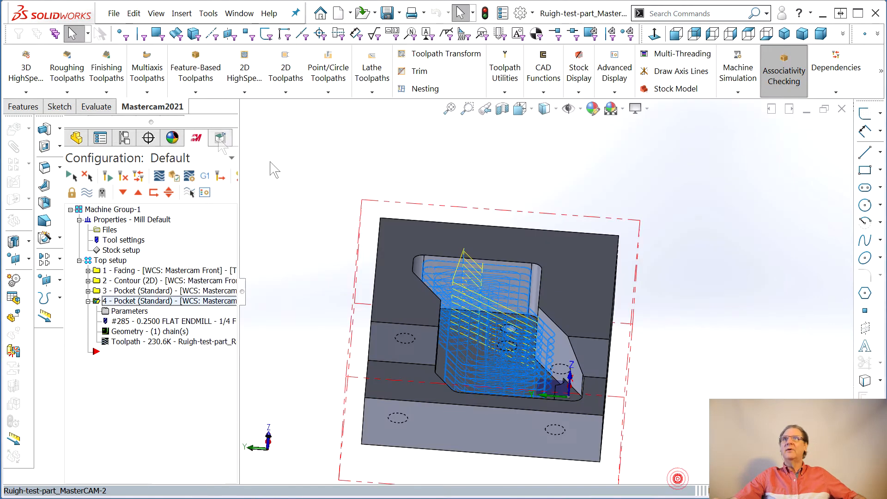
pyautogui.click(219, 137)
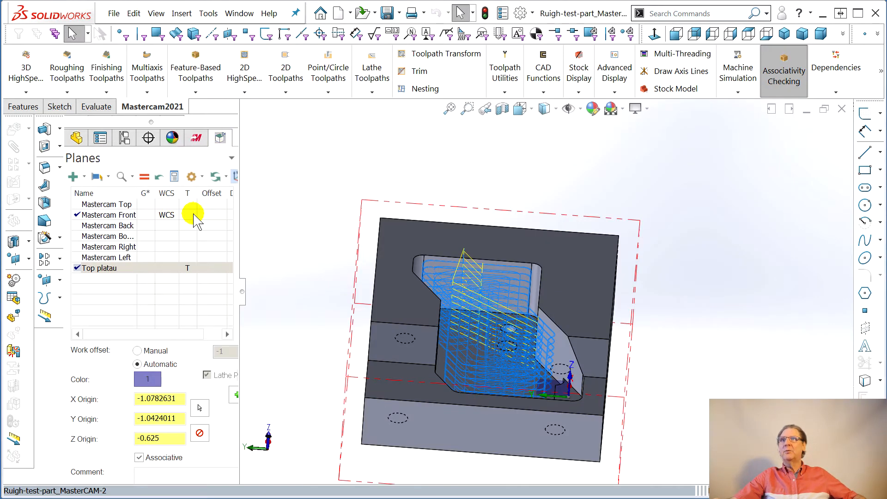
pyautogui.click(194, 215)
# - Set the tool plane of the second Pocket operation to Top platau in its plane parameters
pyautogui.click(196, 138)
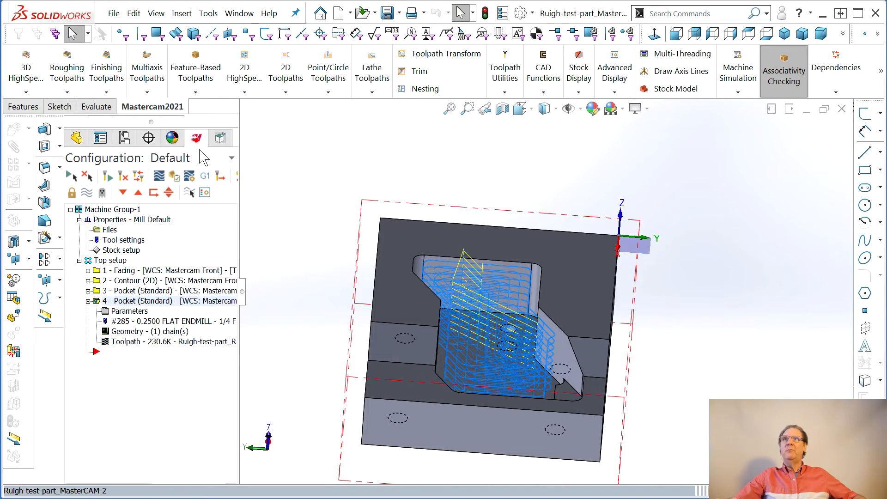
pyautogui.click(128, 311)
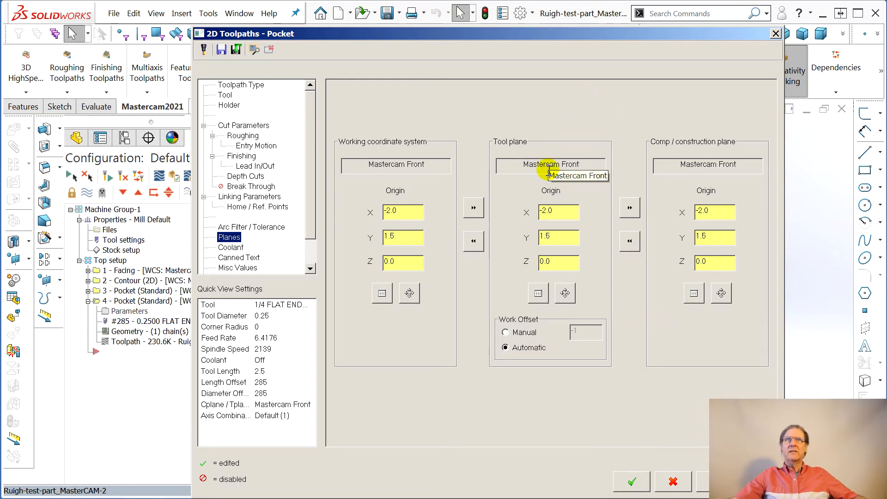
pyautogui.click(537, 293)
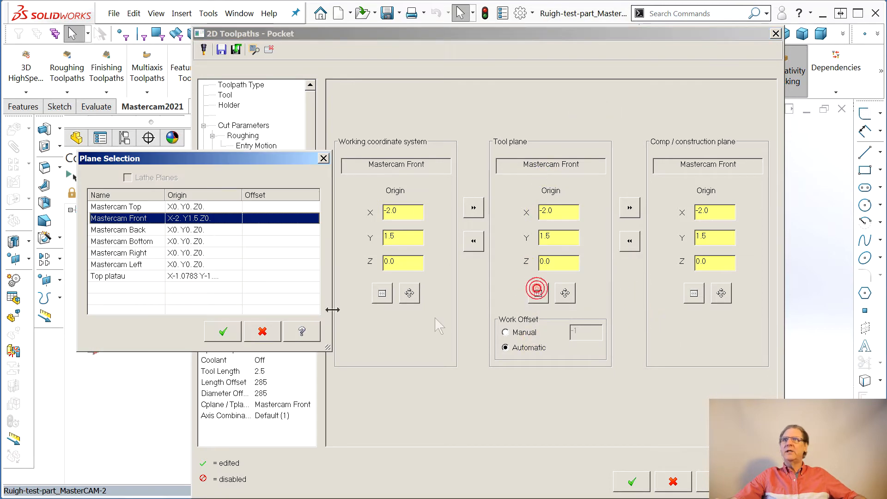
pyautogui.click(136, 276)
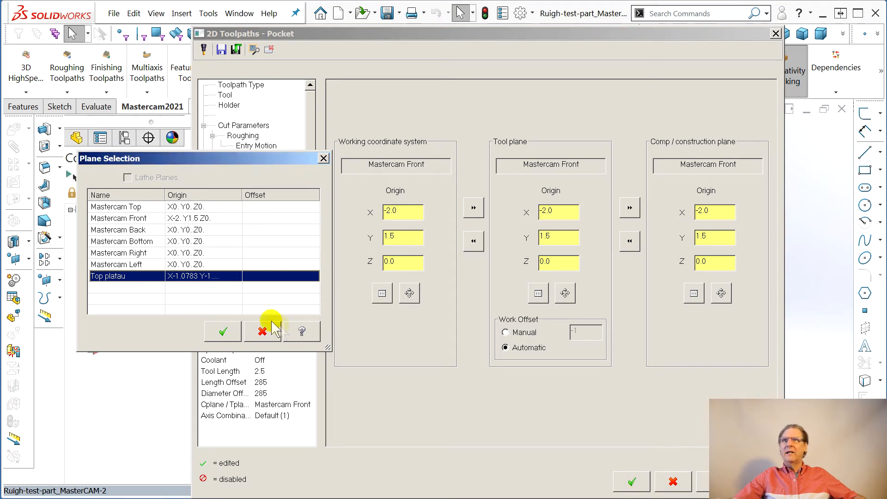
pyautogui.click(224, 332)
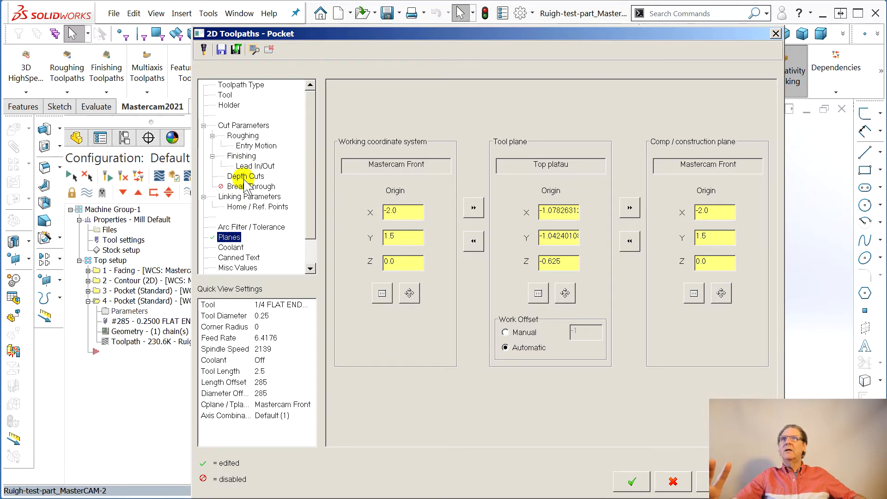
# - Set the second Pocket operation's associative depth from a vertex on the shallow pocket's floor and accept the parameters
pyautogui.click(241, 197)
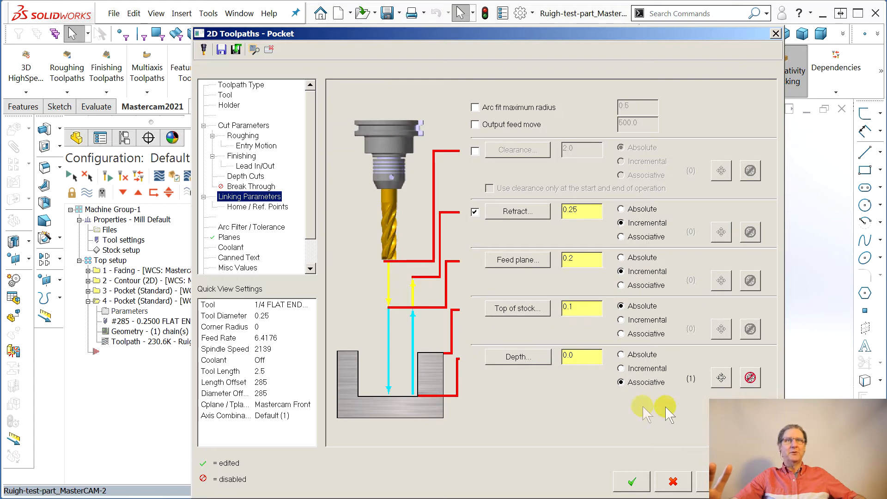
pyautogui.click(721, 378)
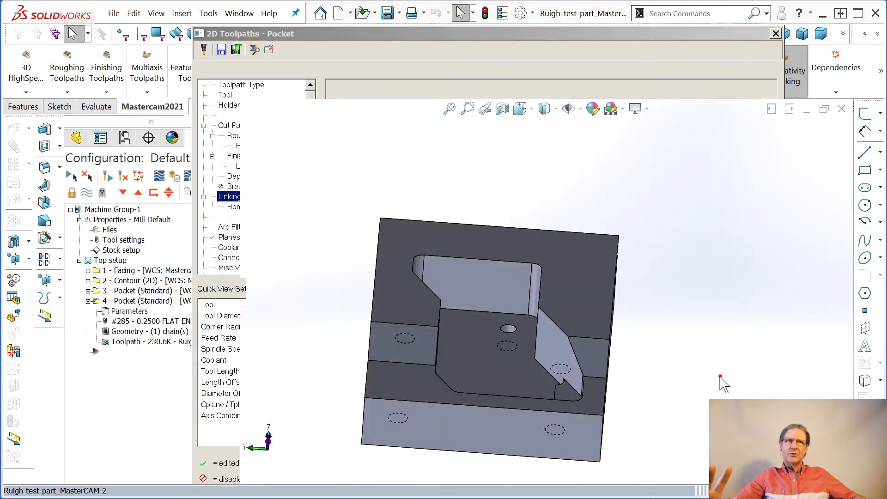
pyautogui.moveTo(473, 384); pyautogui.dragTo(530, 444, button='middle')
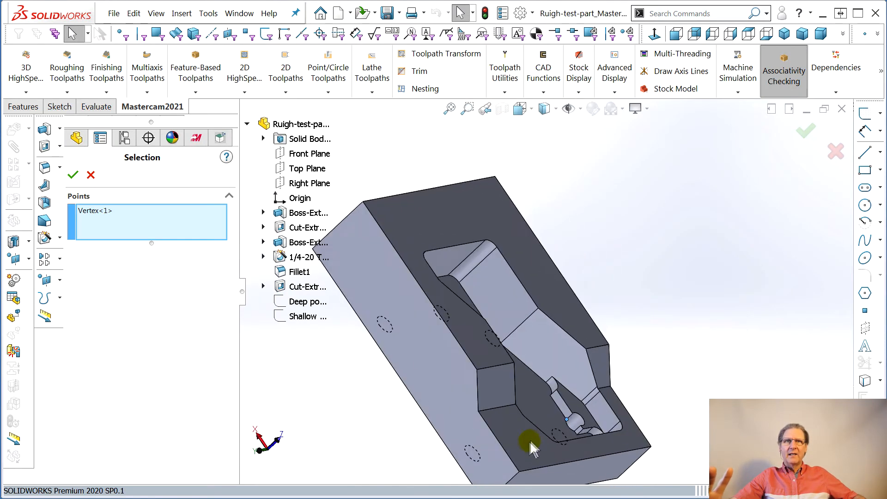
pyautogui.click(72, 174)
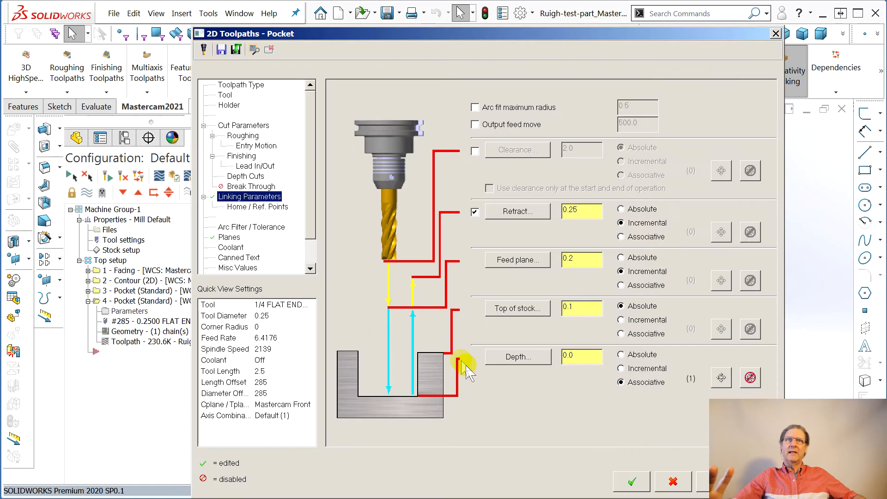
pyautogui.click(630, 481)
pyautogui.click(104, 331)
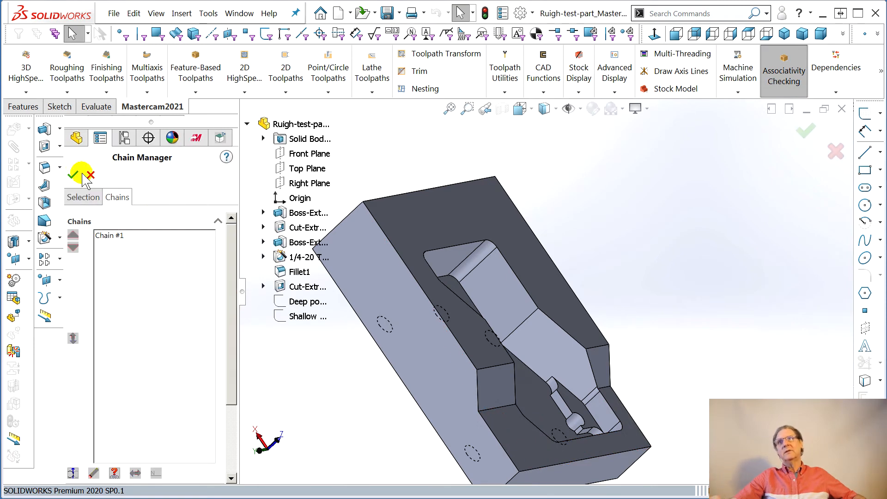
pyautogui.click(91, 175)
# - Regenerate the second Pocket toolpath and backplot it to examine its passes in the shallow pocket
pyautogui.click(121, 342)
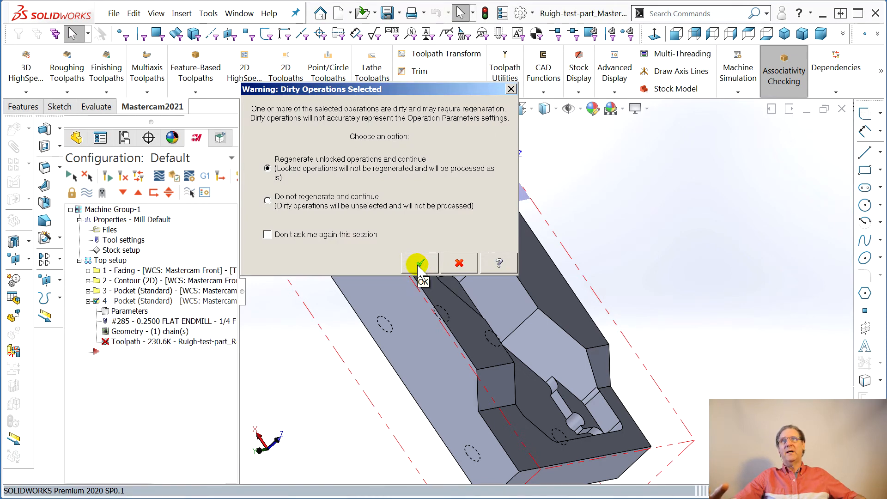
pyautogui.click(419, 264)
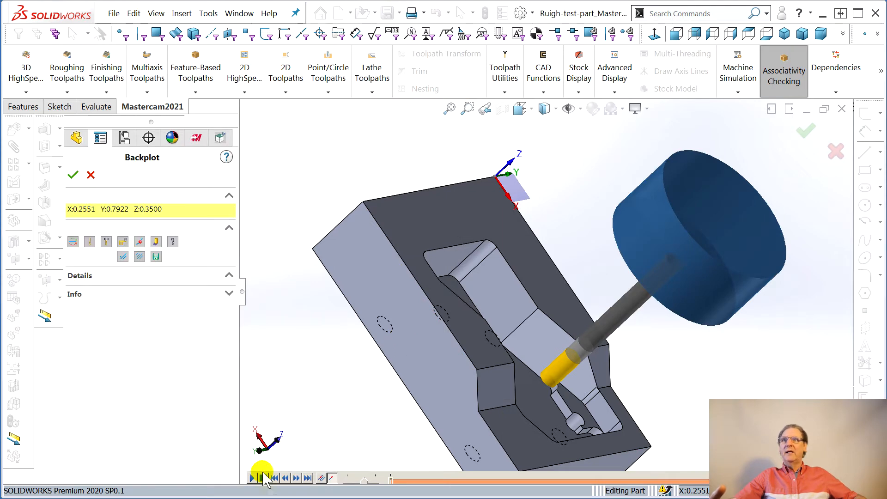
pyautogui.click(252, 478)
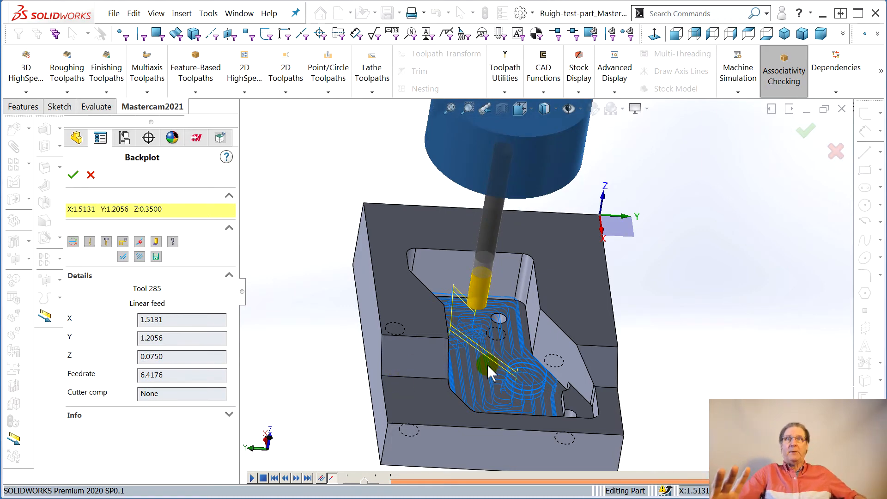
pyautogui.moveTo(508, 377); pyautogui.dragTo(539, 291, button='middle')
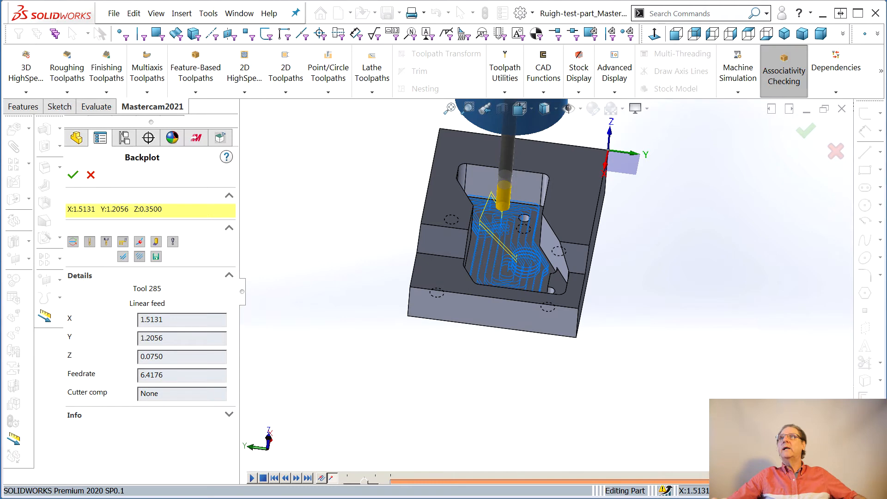
# - Close the backplot and save the part
pyautogui.click(113, 13)
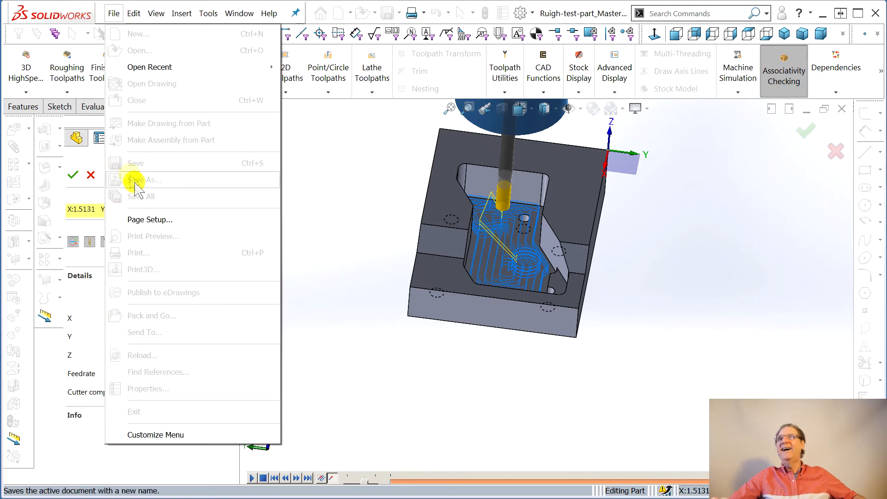
pyautogui.click(350, 255)
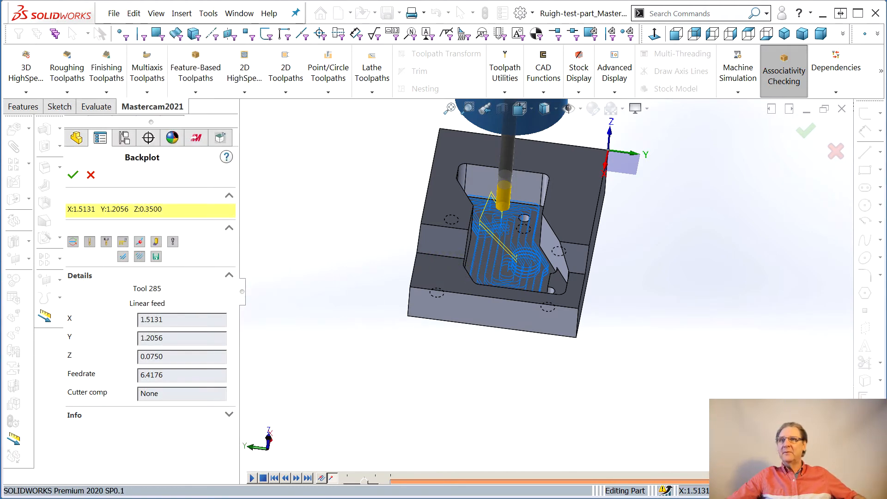
pyautogui.click(72, 174)
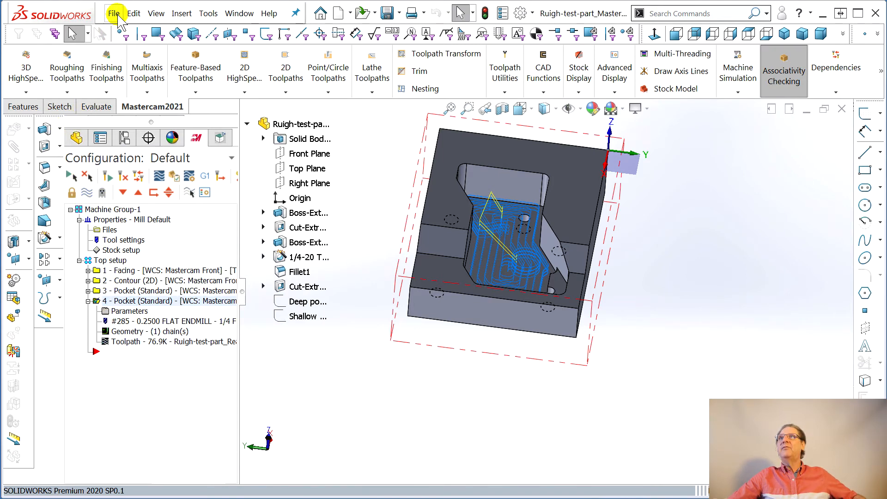
pyautogui.click(114, 14)
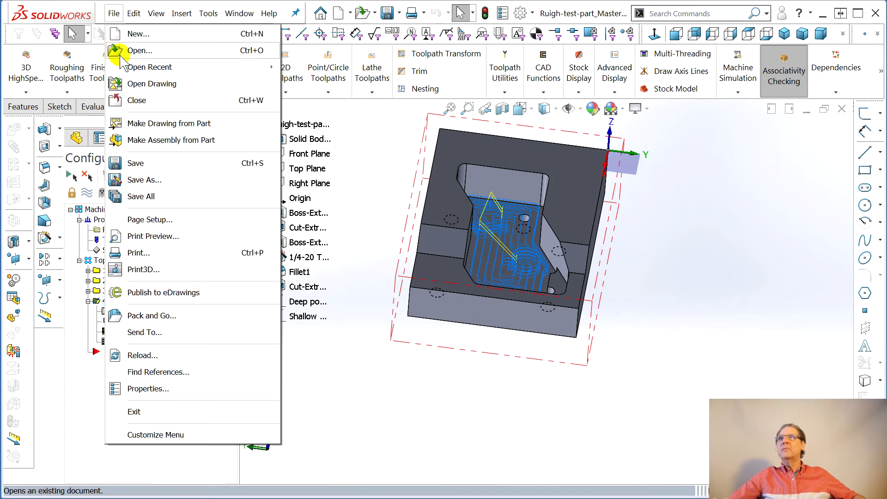
pyautogui.click(136, 163)
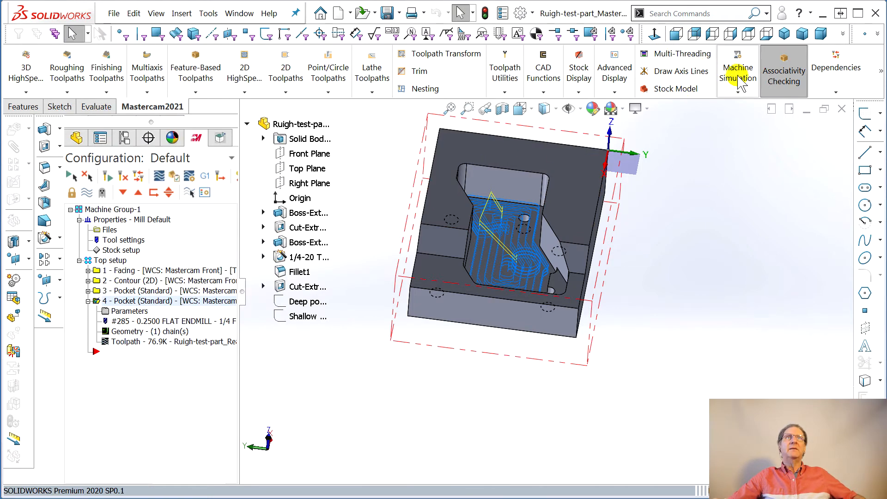
# - Open Machine Simulation for the second Pocket operation, inspect the stock and tool start position, and close it
pyautogui.click(739, 84)
pyautogui.click(742, 121)
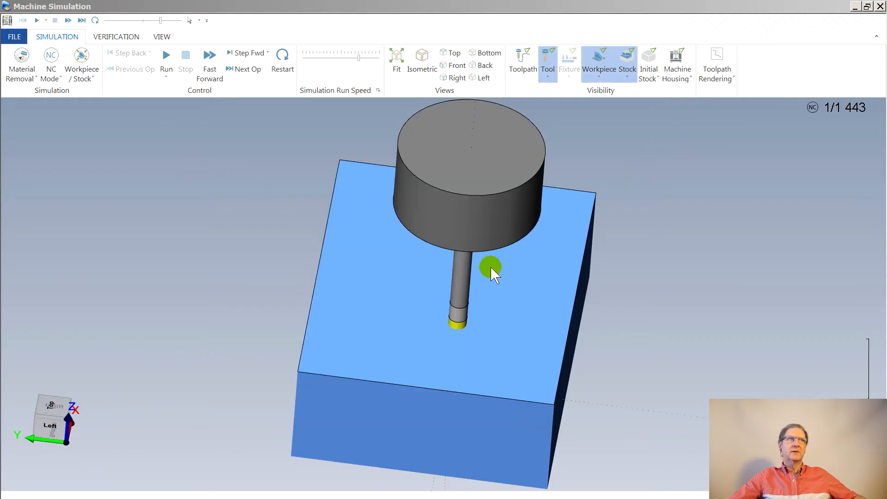
pyautogui.moveTo(273, 273); pyautogui.dragTo(320, 223, button='middle')
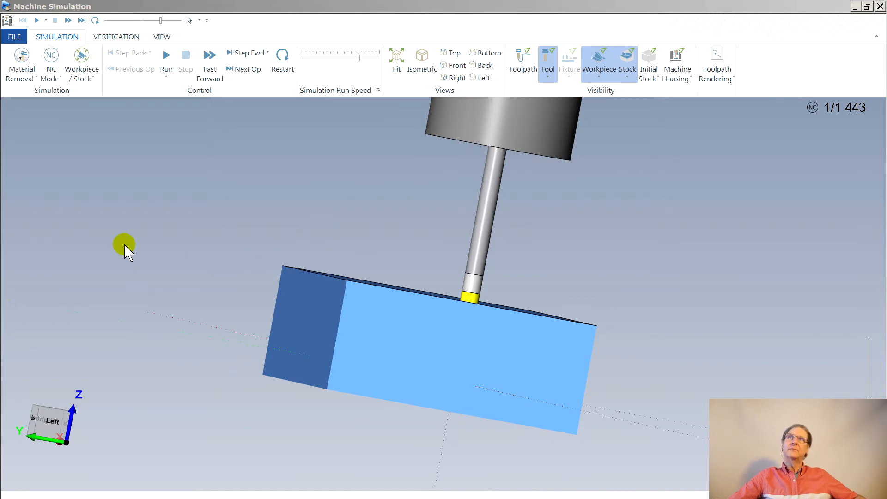
pyautogui.moveTo(473, 292); pyautogui.dragTo(459, 328, button='middle')
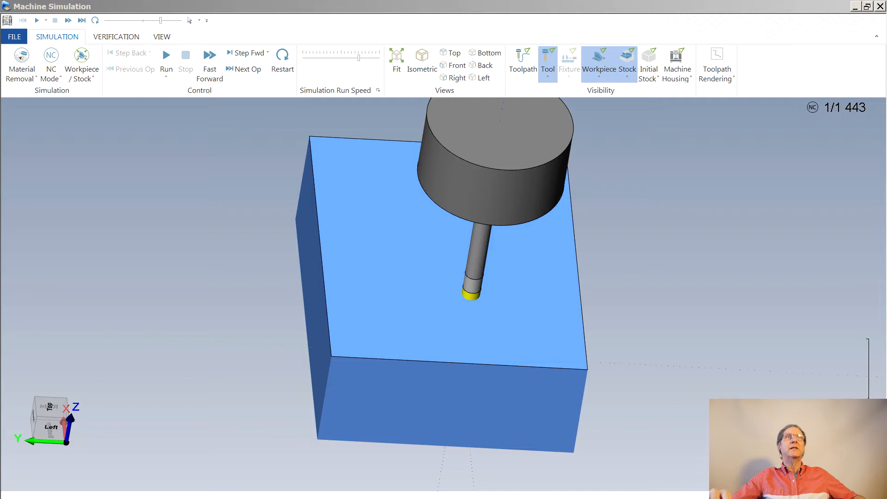
pyautogui.click(880, 6)
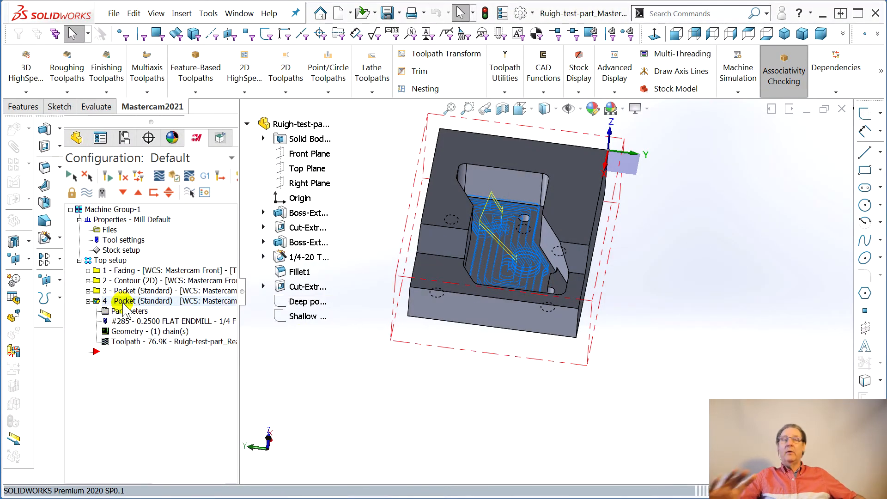
# - Run the machine simulation of operation 4, the second Pocket, through to its end and close it
pyautogui.click(122, 303)
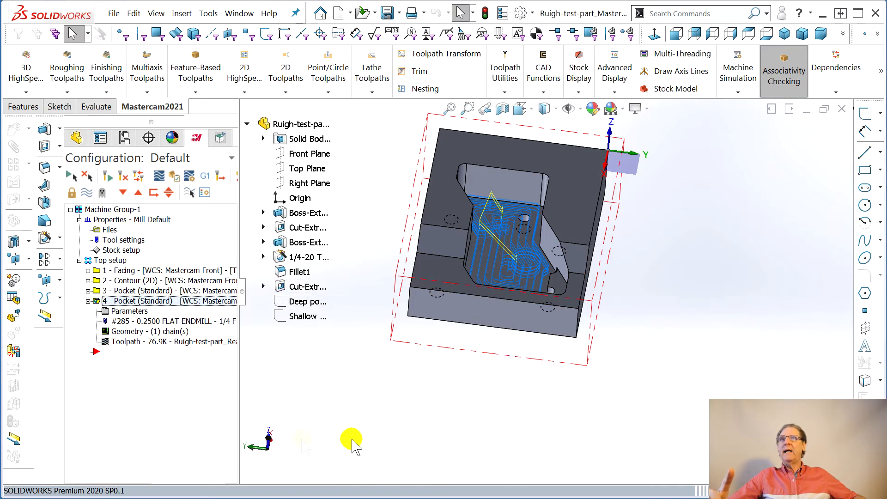
pyautogui.click(735, 68)
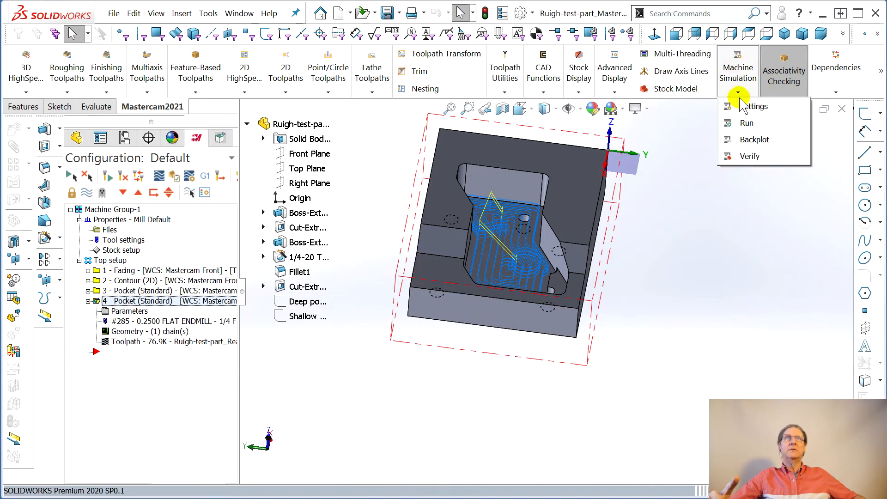
pyautogui.click(735, 123)
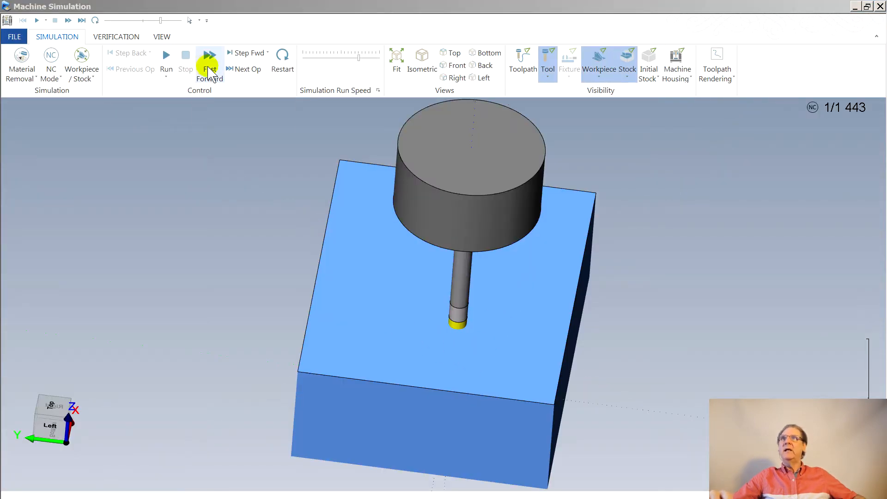
pyautogui.click(168, 57)
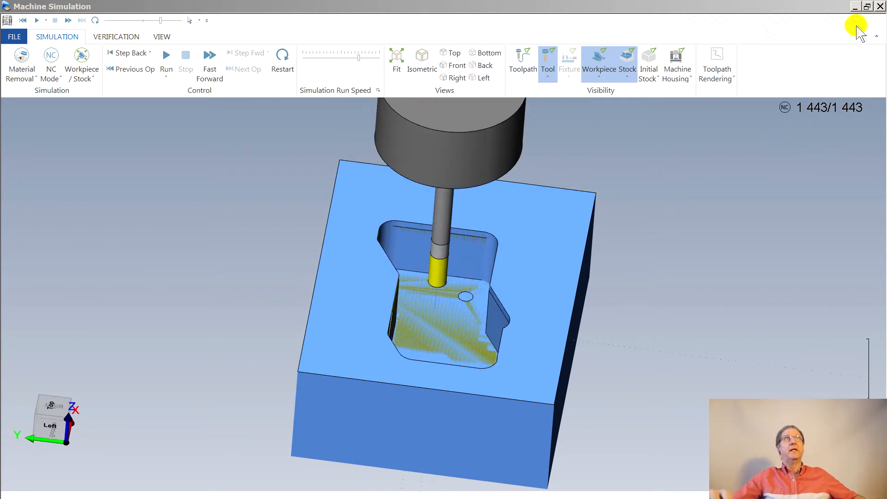
pyautogui.click(881, 7)
# - Select all operations in Top setup and run them in Machine Simulation, fast-forwarding the cut
pyautogui.moveTo(452, 357); pyautogui.dragTo(439, 301, button='middle')
pyautogui.scroll(-3, 505, 241)
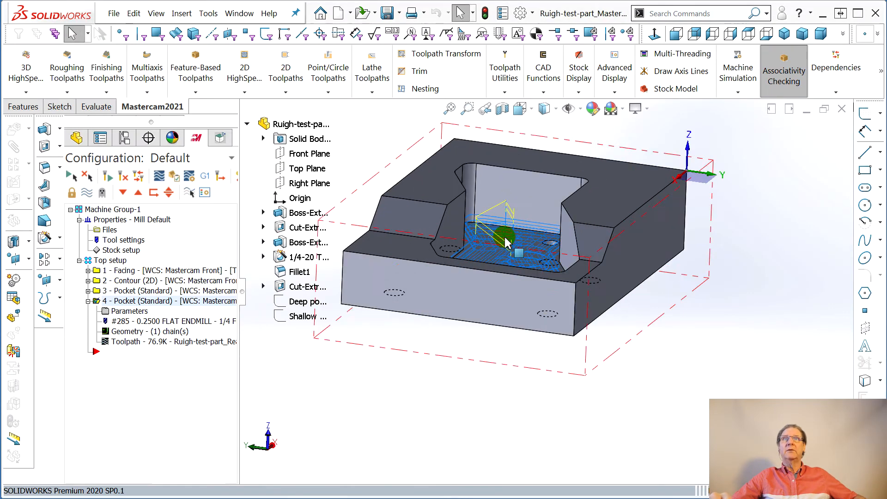
pyautogui.moveTo(550, 193); pyautogui.dragTo(553, 192, button='right')
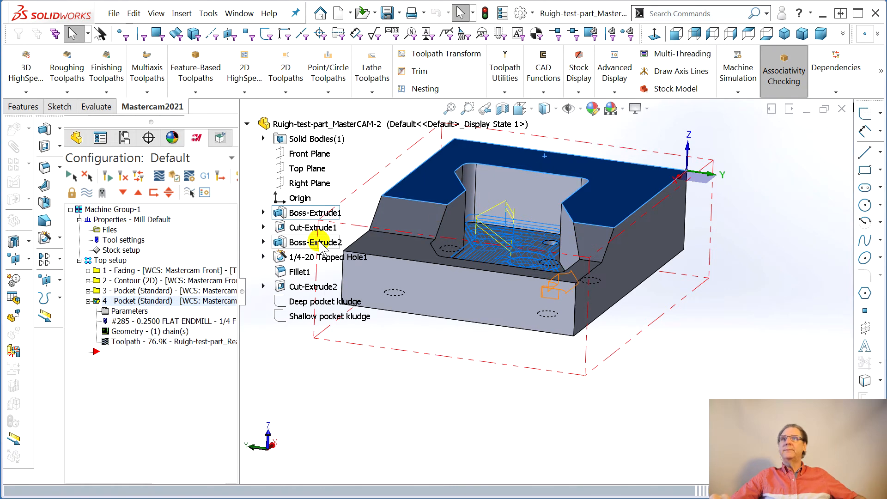
pyautogui.click(109, 261)
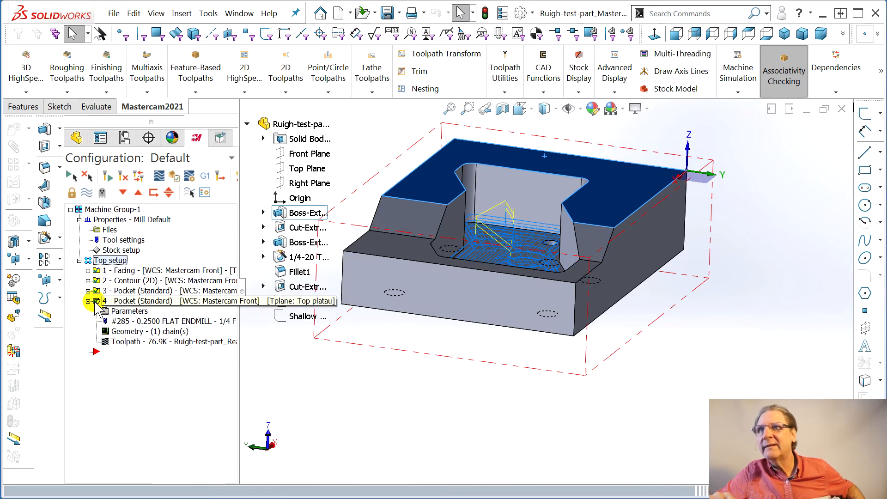
pyautogui.click(749, 86)
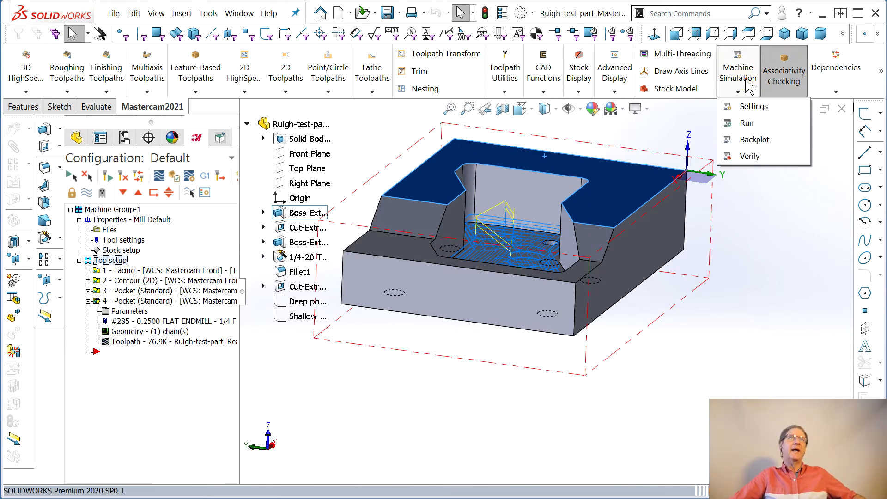
pyautogui.click(743, 125)
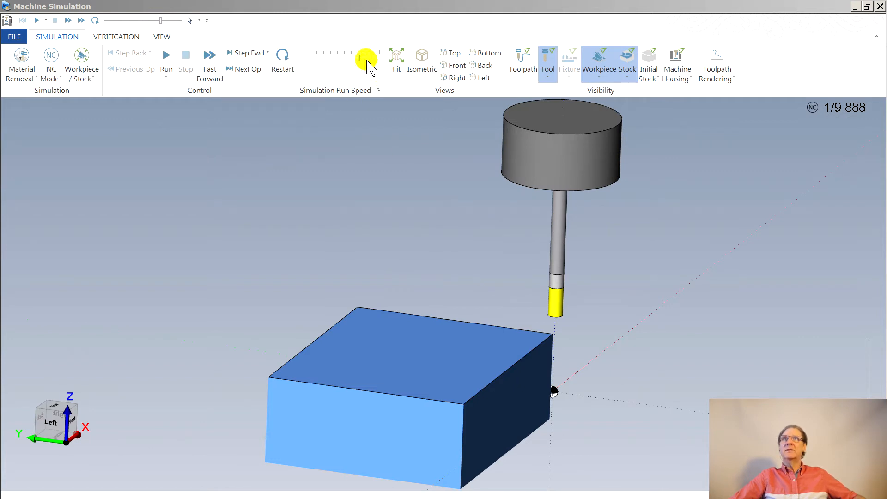
pyautogui.click(167, 56)
pyautogui.click(210, 58)
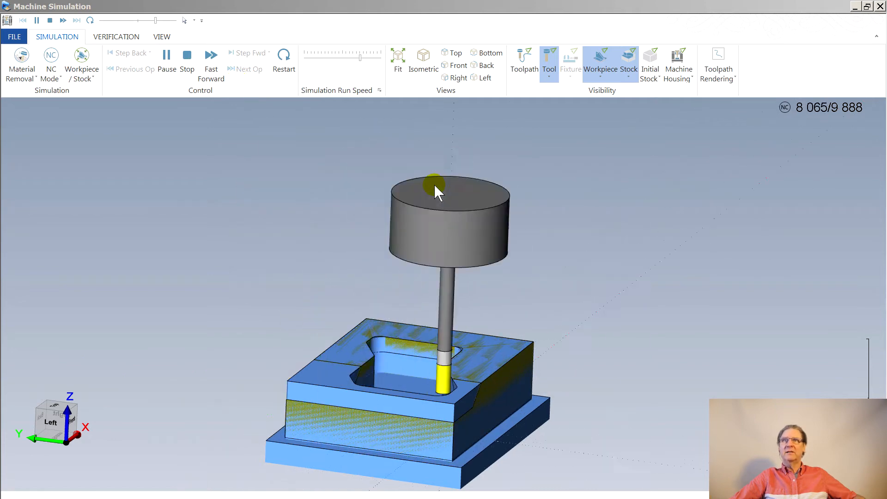
# - Inspect the simulated pocket floor and the step edge beside the hole up close, and close the simulation
pyautogui.moveTo(473, 200); pyautogui.dragTo(519, 277, button='middle')
pyautogui.scroll(5, 448, 348)
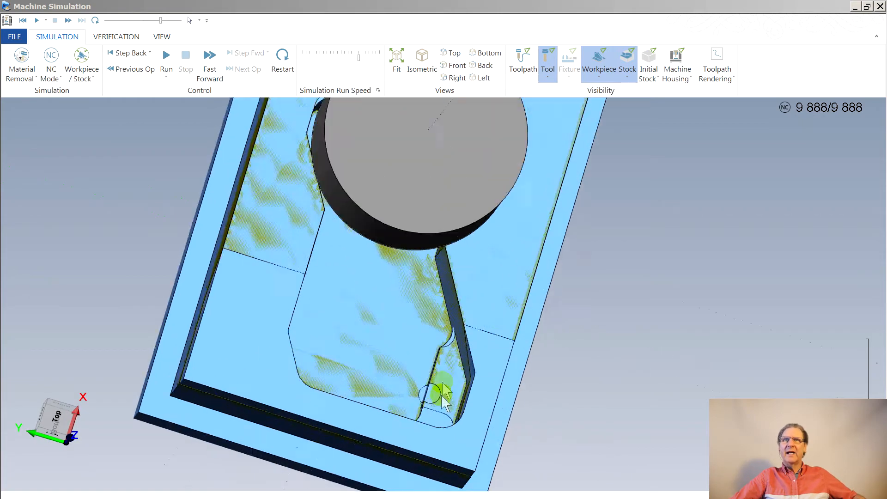
pyautogui.scroll(4, 448, 348)
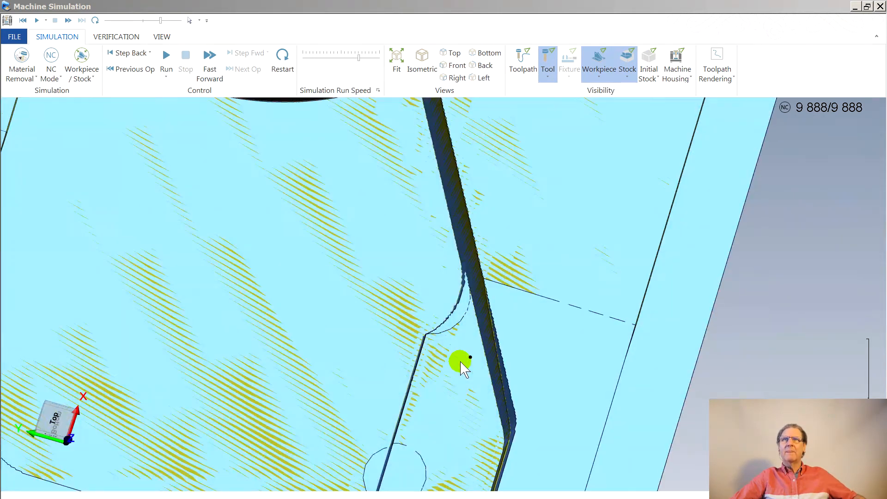
pyautogui.scroll(-6, 460, 362)
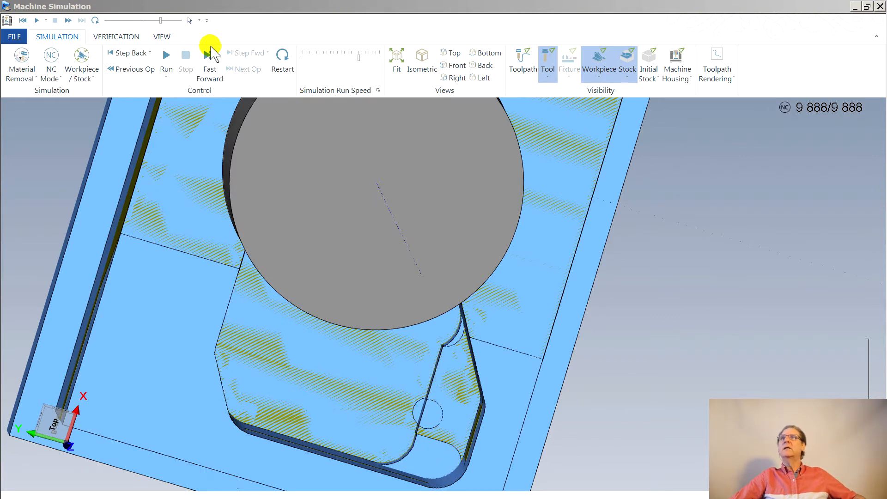
pyautogui.click(880, 6)
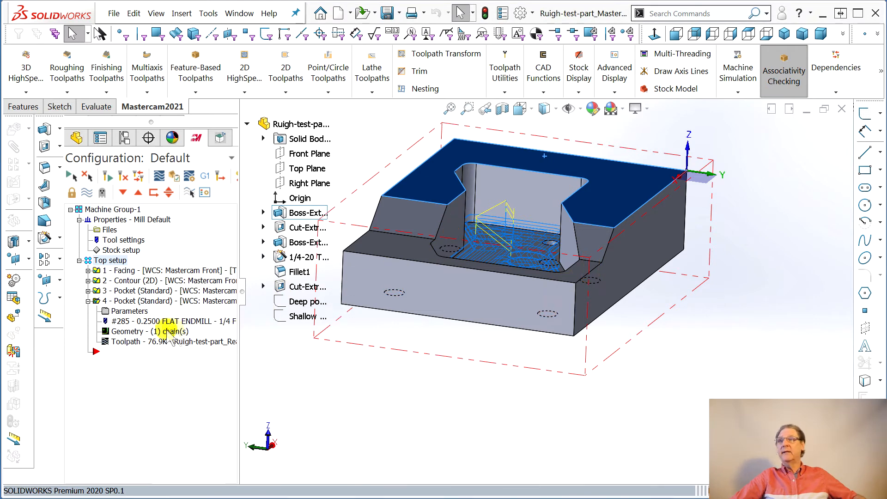
# - Review the cut, roughing and finishing parameters of the second Pocket operation
pyautogui.click(129, 311)
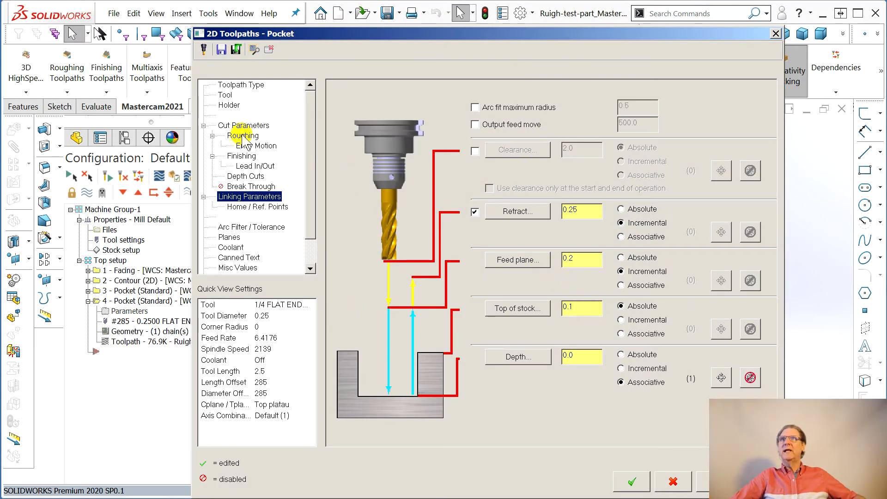
pyautogui.click(243, 125)
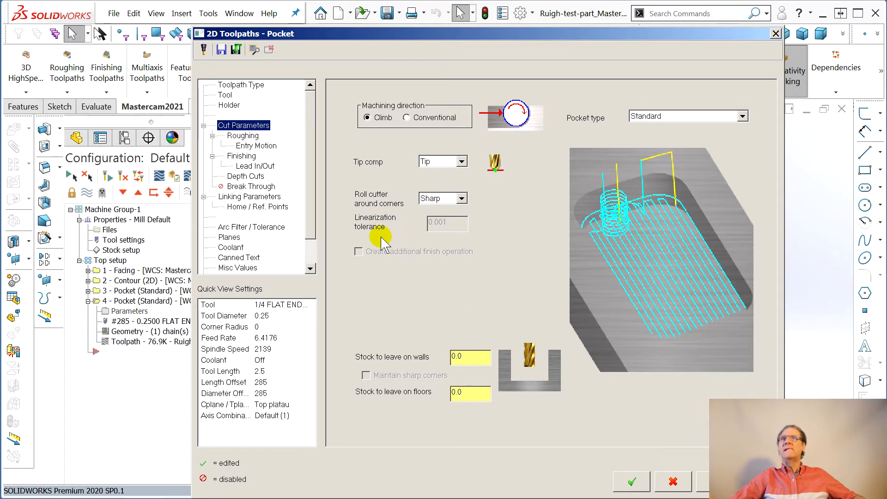
pyautogui.click(242, 136)
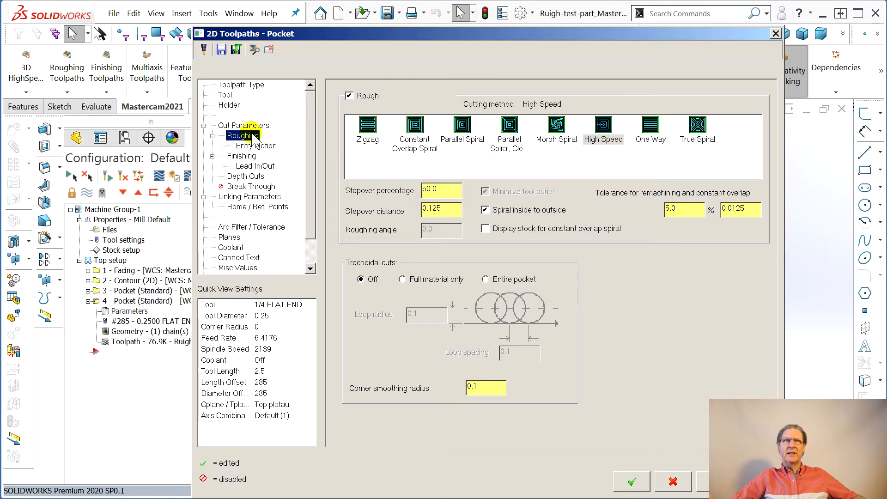
pyautogui.click(245, 156)
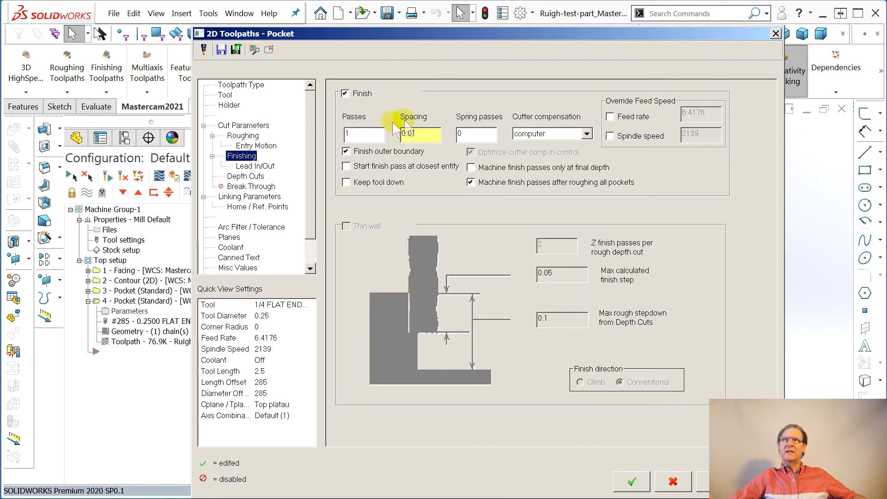
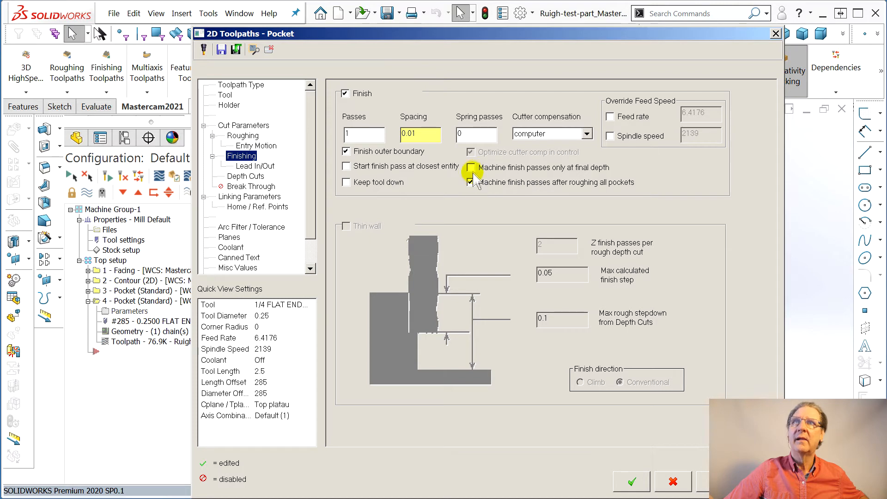
# - Set the finish pass spacing of the second Pocket operation to 0, regenerate its toolpath, and close the backplot
pyautogui.moveTo(418, 134); pyautogui.dragTo(417, 138)
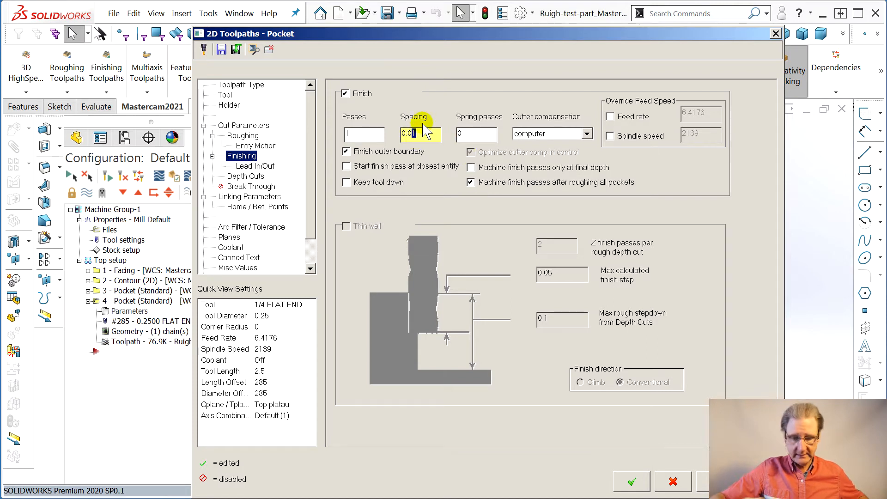
pyautogui.write('0')
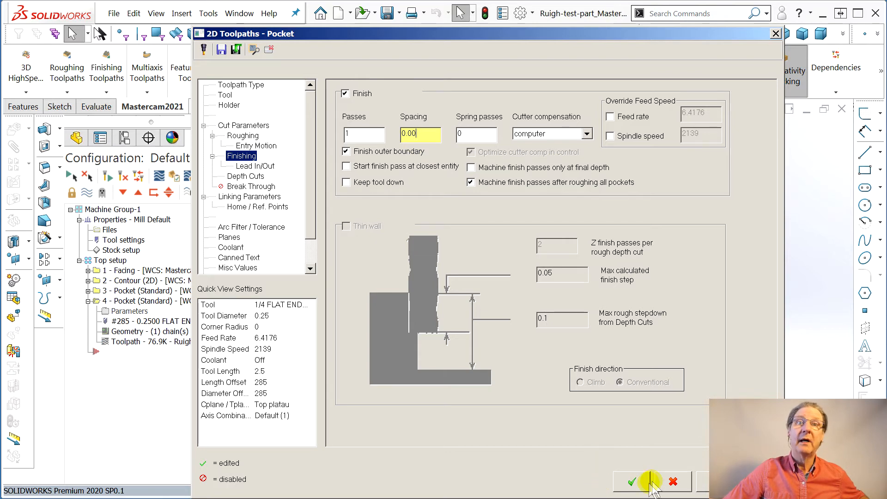
pyautogui.click(632, 482)
pyautogui.click(122, 342)
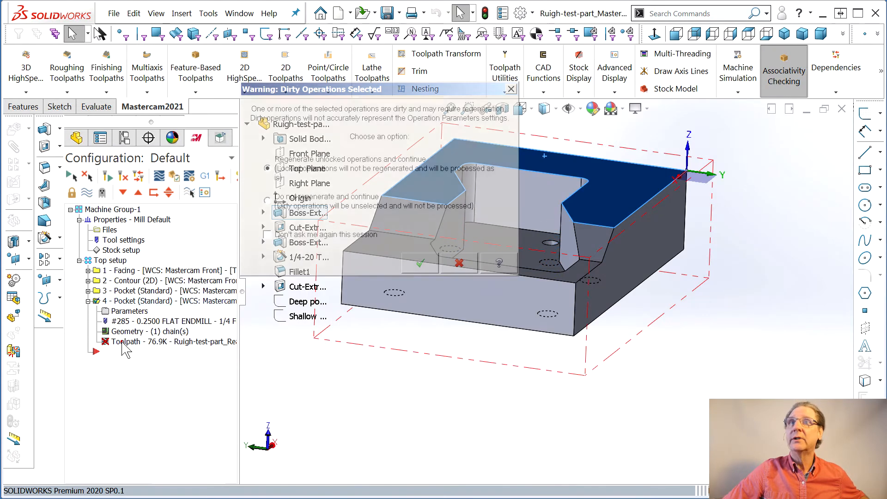
pyautogui.click(420, 266)
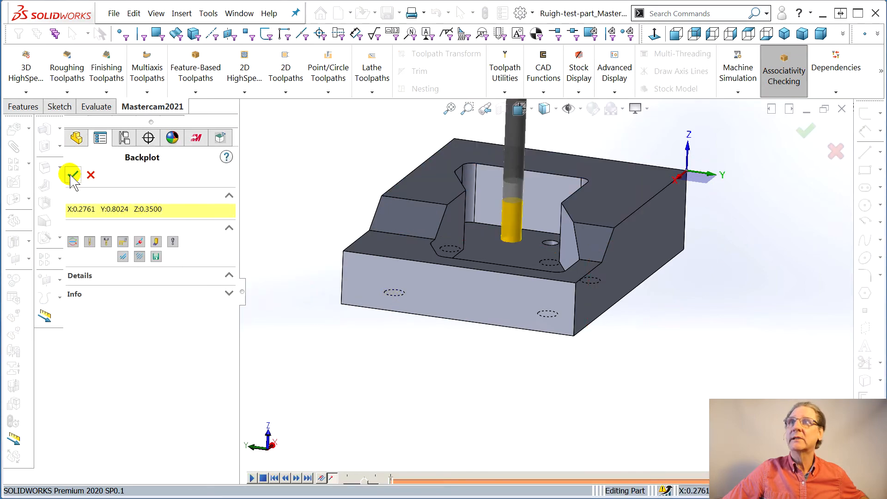
pyautogui.click(71, 175)
# - Inspect the regenerated second Pocket toolpath near the pocket walls, and fast-forward that operation alone in Machine Simulation
pyautogui.moveTo(375, 250); pyautogui.dragTo(368, 397, button='middle')
pyautogui.moveTo(508, 338); pyautogui.dragTo(507, 351, button='middle')
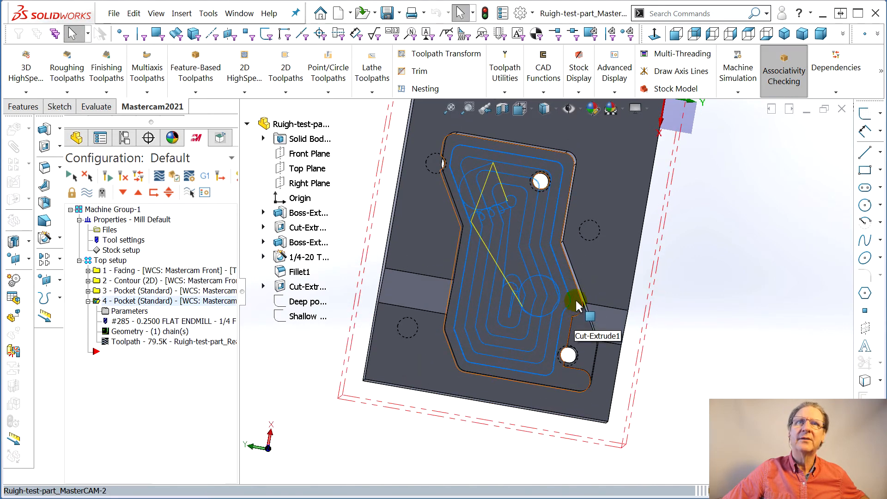
pyautogui.moveTo(564, 316); pyautogui.dragTo(569, 284, button='middle')
pyautogui.scroll(1, 575, 311)
pyautogui.scroll(-2, 573, 310)
pyautogui.scroll(-4, 543, 287)
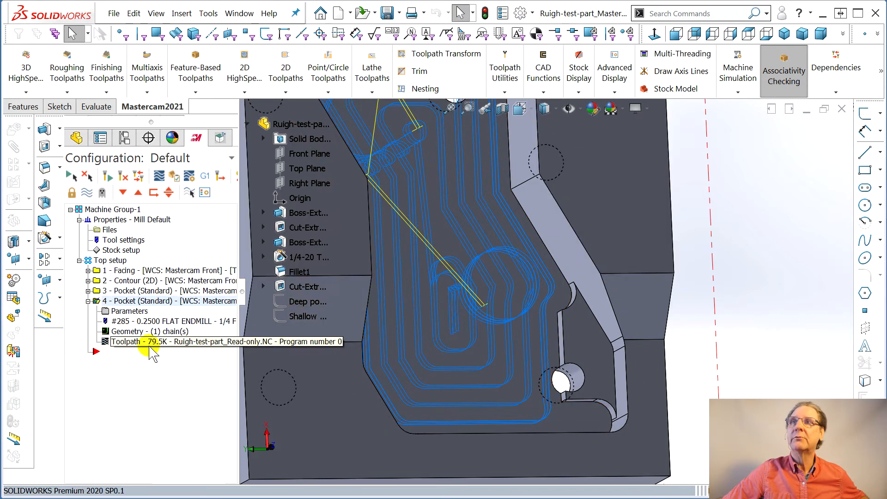
pyautogui.click(738, 73)
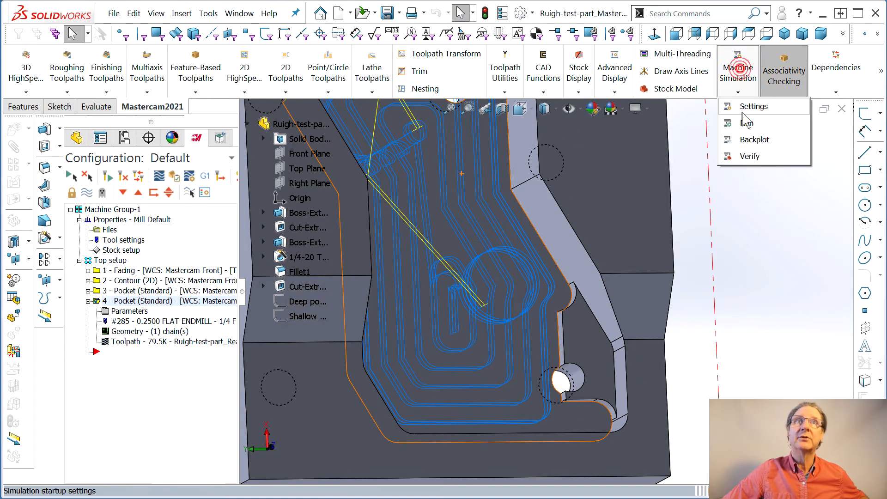
pyautogui.click(747, 128)
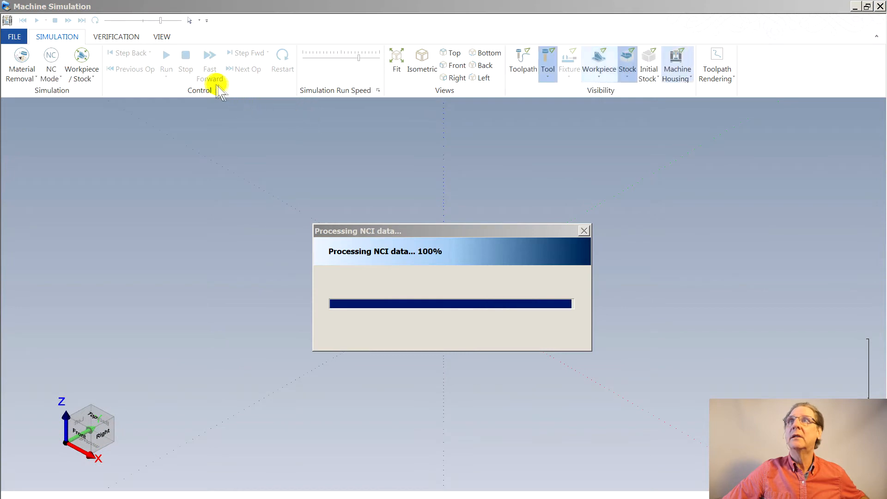
pyautogui.click(212, 72)
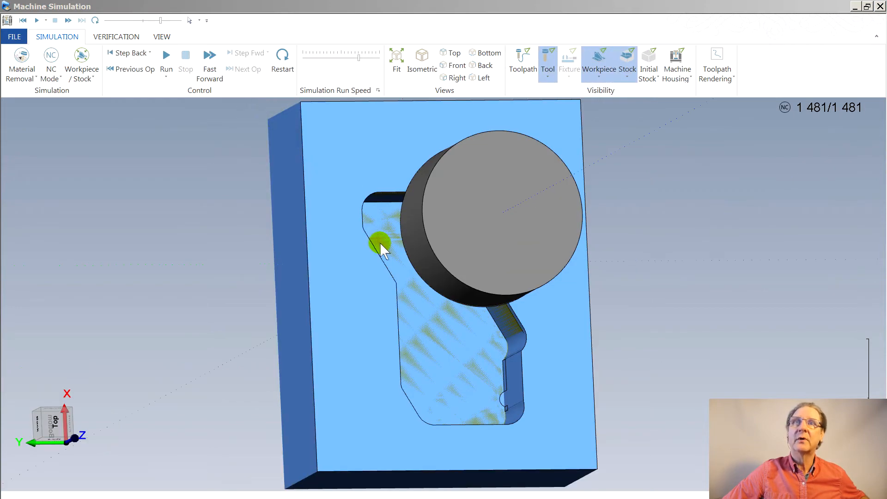
pyautogui.moveTo(412, 248); pyautogui.dragTo(431, 248, button='middle')
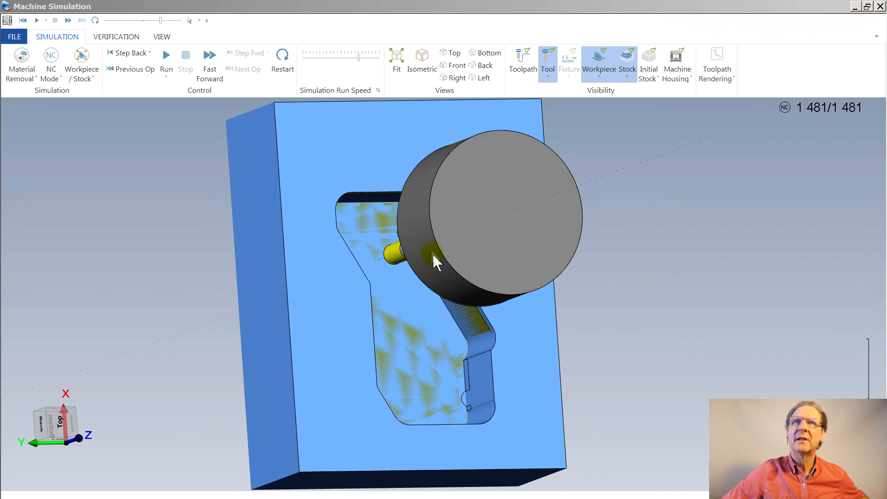
pyautogui.moveTo(470, 348)
pyautogui.mouseDown(button='middle')
pyautogui.moveTo(481, 354)
pyautogui.moveTo(412, 298)
pyautogui.mouseUp(button='middle')
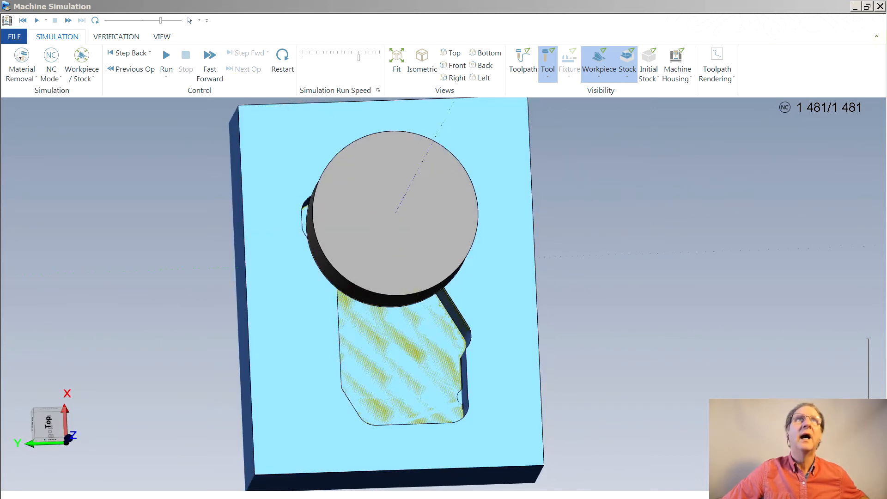
pyautogui.click(880, 7)
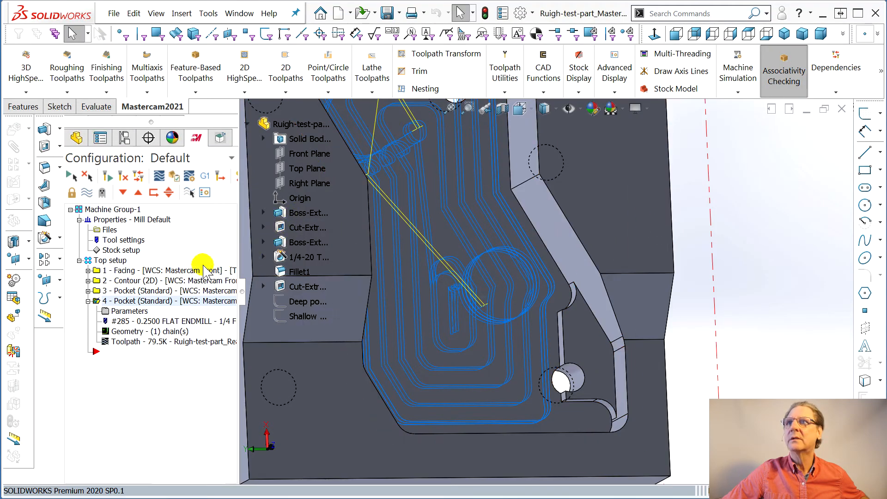
# - Run all Top setup operations in Machine Simulation, fast-forward the cut, view the pocket from above, and close the simulation
pyautogui.click(124, 261)
pyautogui.click(735, 74)
pyautogui.click(738, 75)
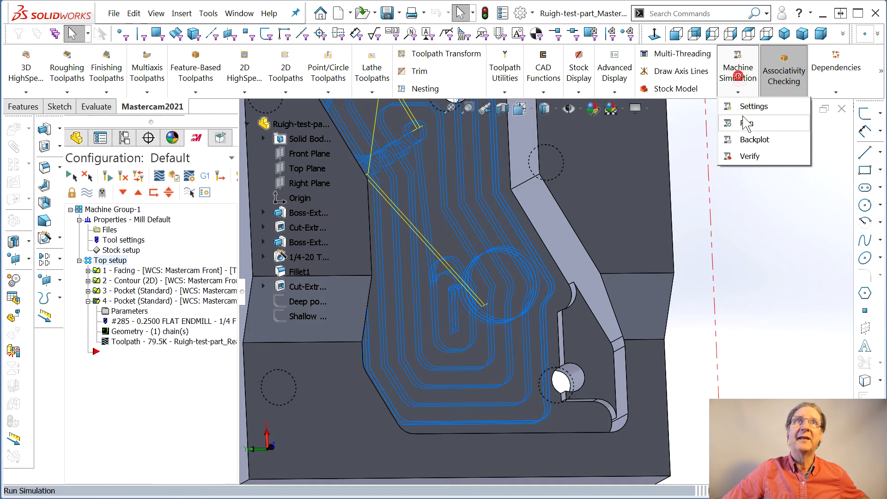
pyautogui.click(745, 123)
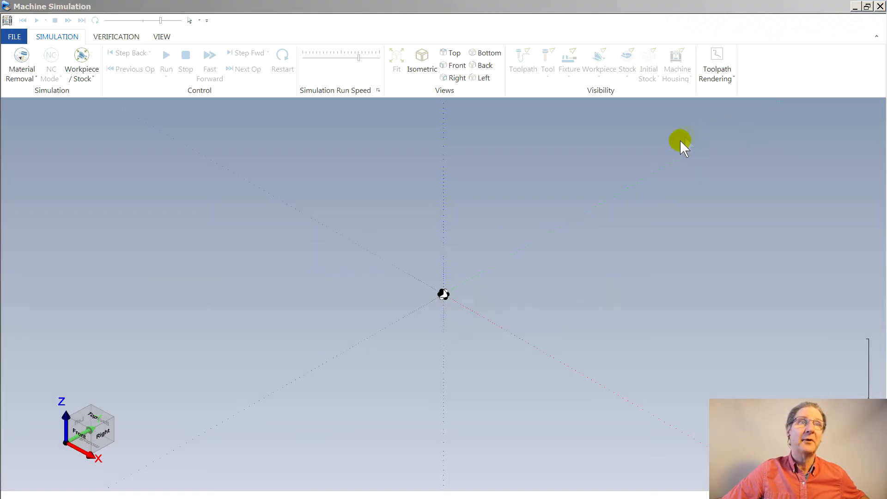
pyautogui.click(210, 59)
pyautogui.moveTo(468, 276); pyautogui.dragTo(434, 283, button='middle')
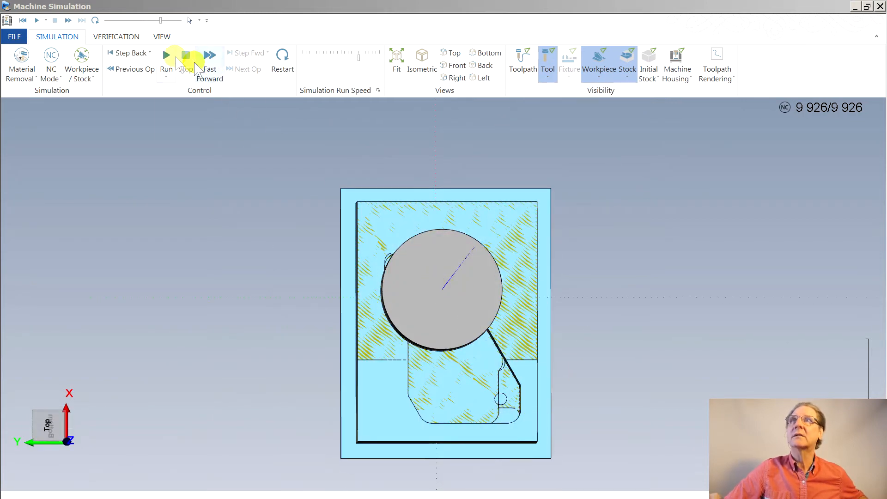
pyautogui.click(881, 6)
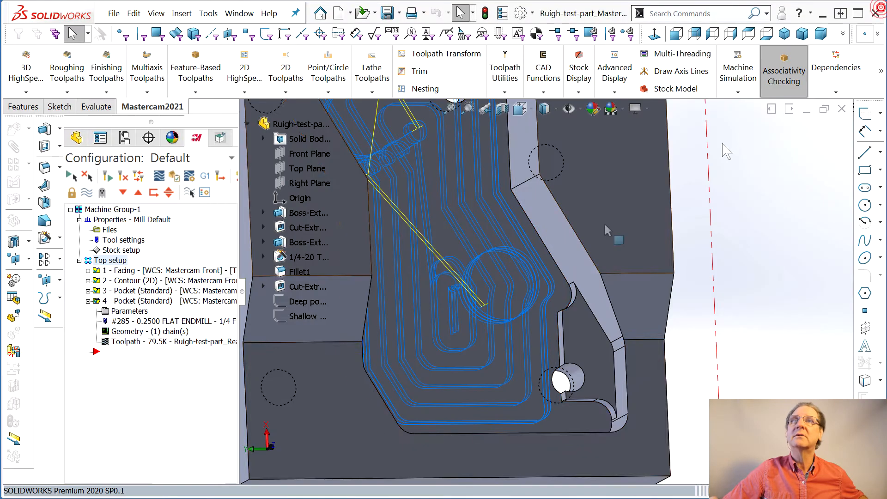
# - Examine the second Pocket operation's boundary chain along the step edge, around the holes and along the pocket walls, and close the Chain Manager
pyautogui.moveTo(307, 366); pyautogui.dragTo(379, 262, button='middle')
pyautogui.rightClick(456, 214)
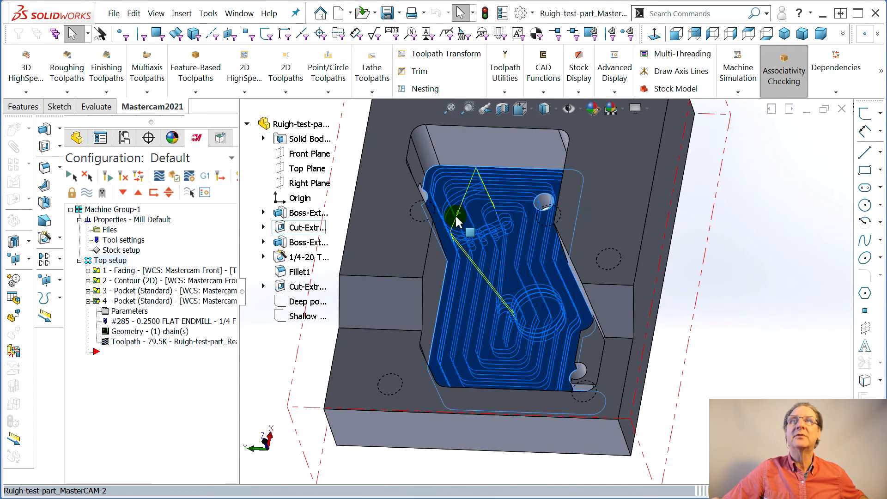
pyautogui.click(703, 246)
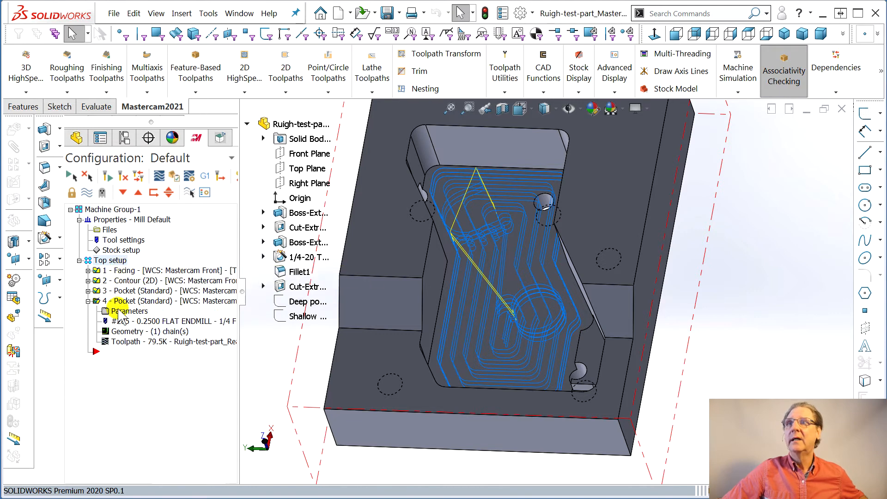
pyautogui.click(123, 331)
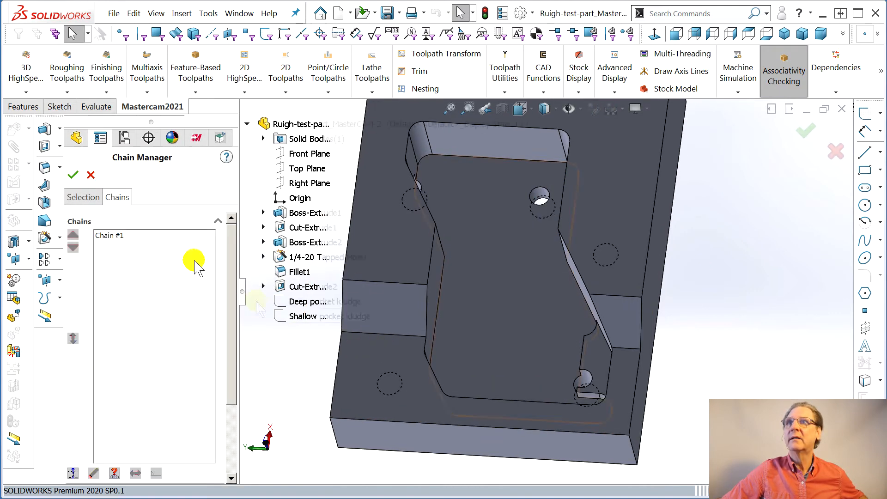
pyautogui.click(111, 236)
pyautogui.moveTo(493, 287); pyautogui.dragTo(506, 338, button='middle')
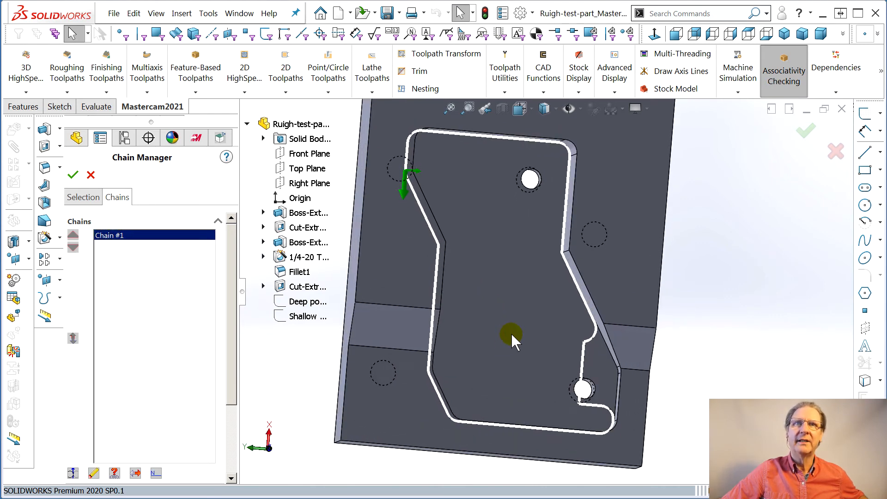
pyautogui.scroll(-10, 623, 328)
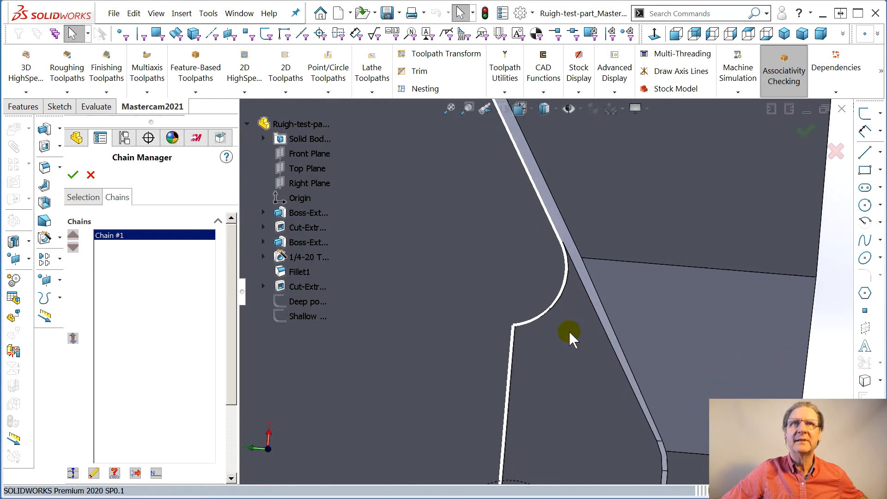
pyautogui.scroll(10, 495, 299)
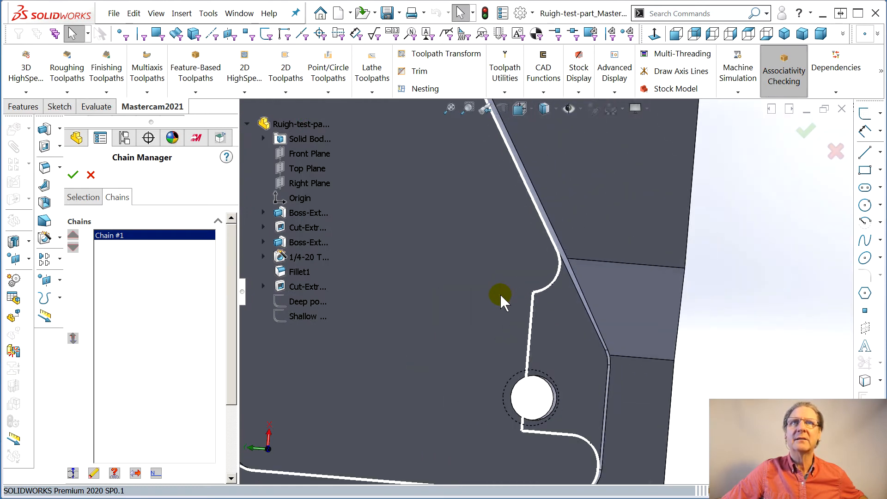
pyautogui.scroll(-1, 459, 151)
pyautogui.moveTo(449, 169); pyautogui.dragTo(683, 176, button='right')
pyautogui.moveTo(640, 247); pyautogui.dragTo(563, 233, button='middle')
pyautogui.moveTo(683, 347); pyautogui.dragTo(589, 105, button='middle')
pyautogui.moveTo(658, 362); pyautogui.dragTo(649, 309, button='middle')
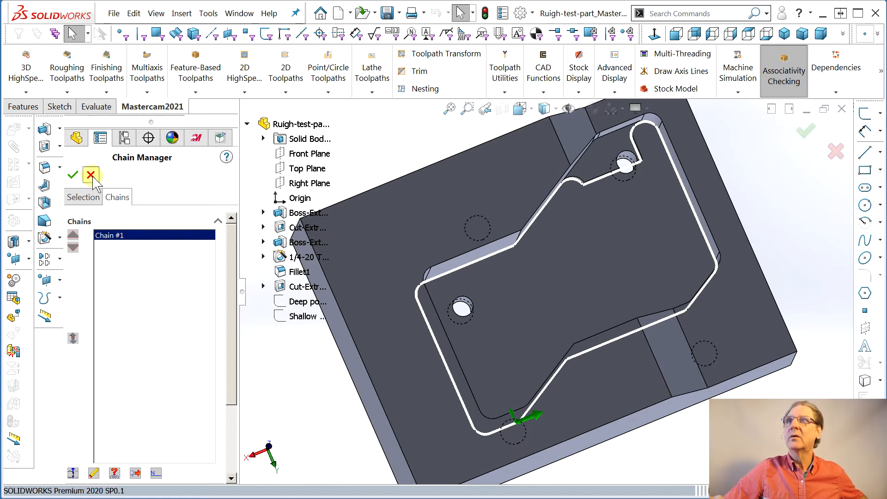
pyautogui.click(73, 175)
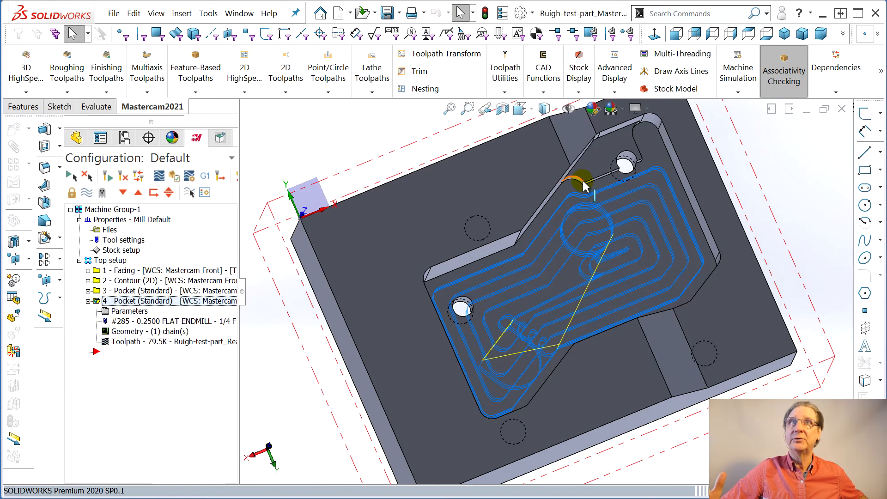
# - Review the roughing, entry motion and linking parameters of the second Pocket operation
pyautogui.moveTo(571, 206); pyautogui.dragTo(564, 232, button='middle')
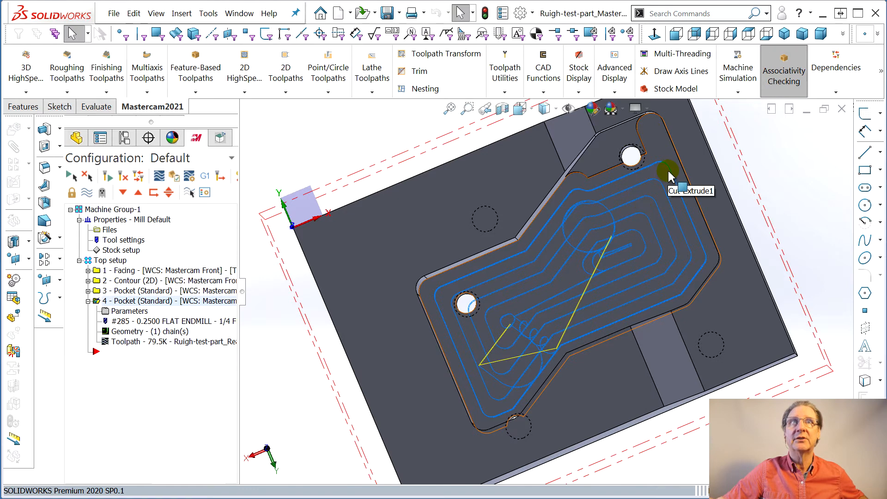
pyautogui.rightClick(122, 312)
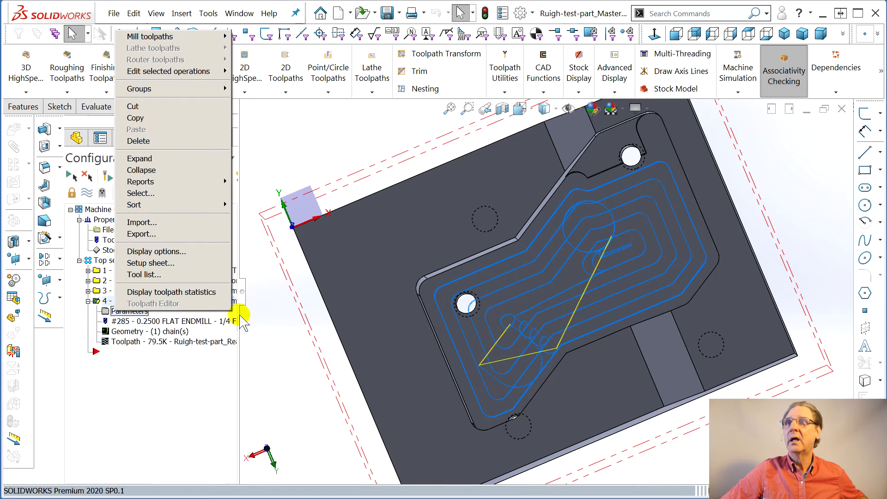
pyautogui.click(106, 311)
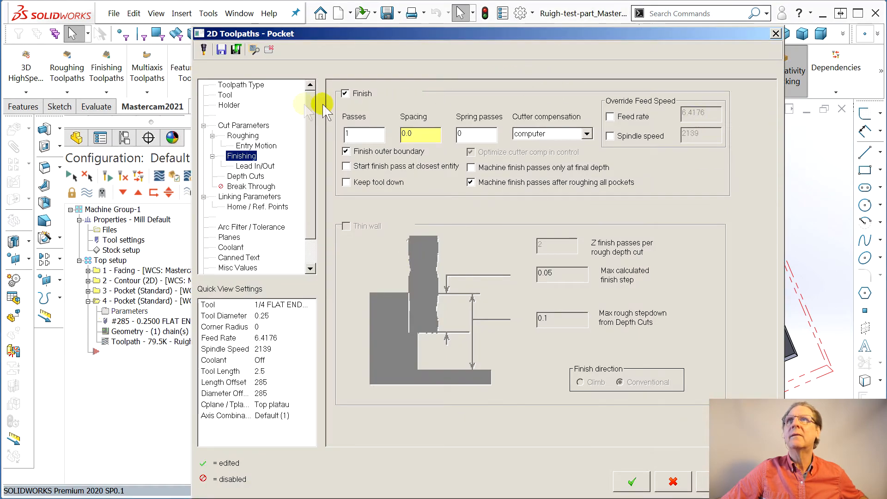
pyautogui.click(244, 136)
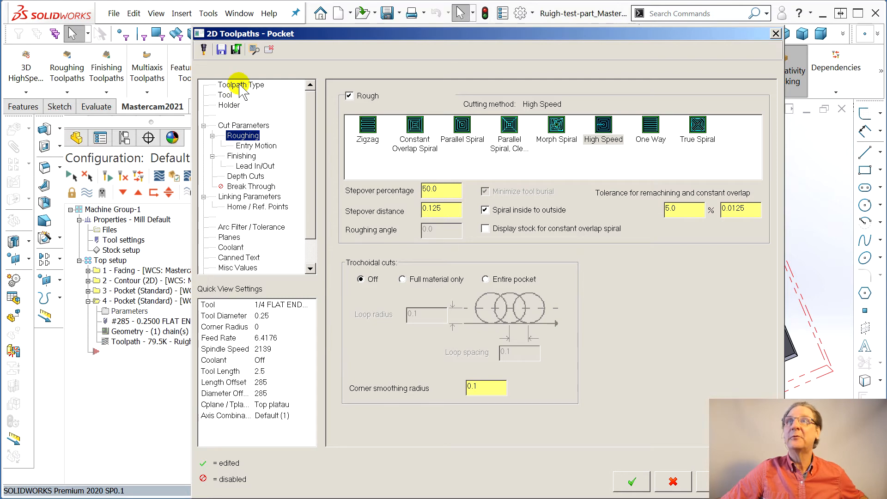
pyautogui.click(254, 147)
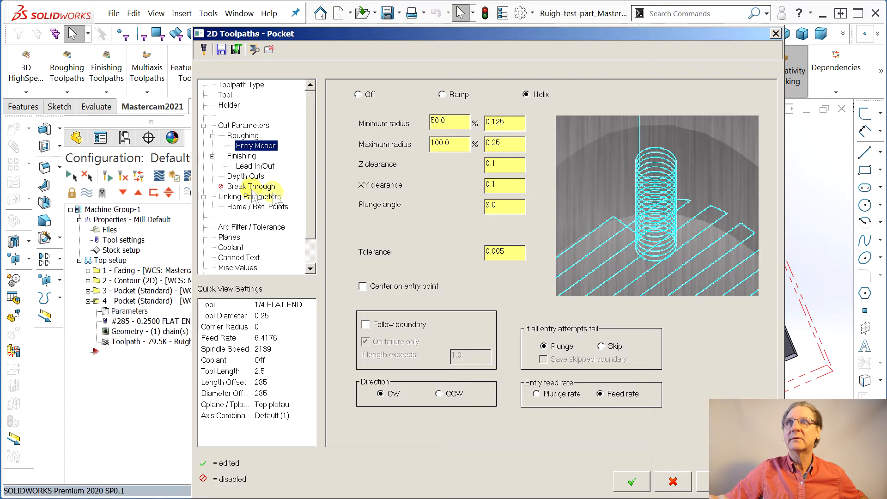
pyautogui.click(254, 197)
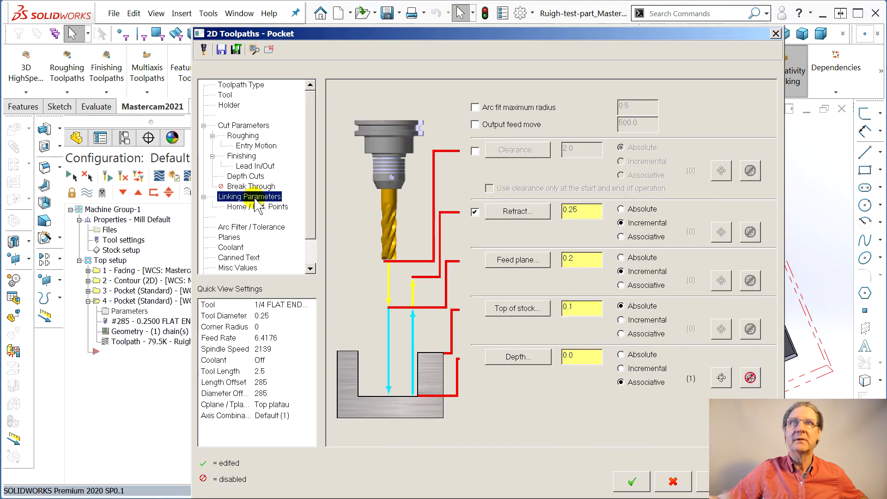
# - Set the second Pocket operation's cut tolerance to 0.0001 and accept the parameters
pyautogui.click(245, 228)
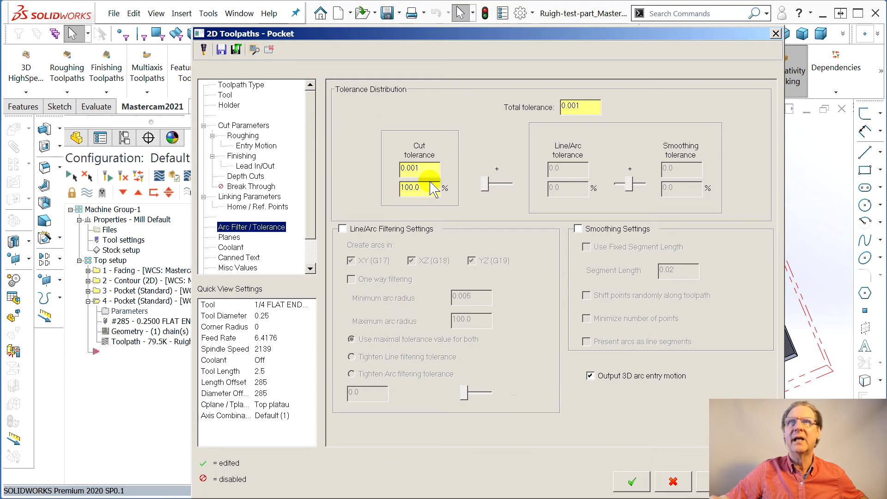
pyautogui.click(417, 175)
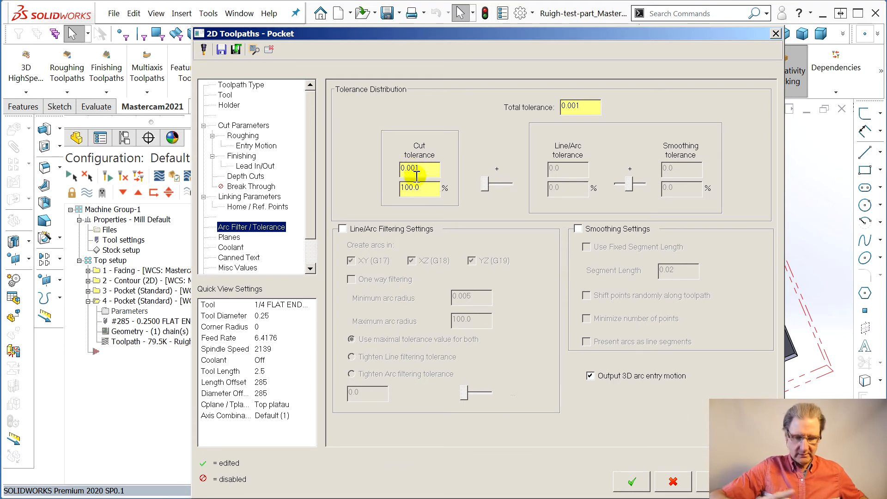
pyautogui.write('0')
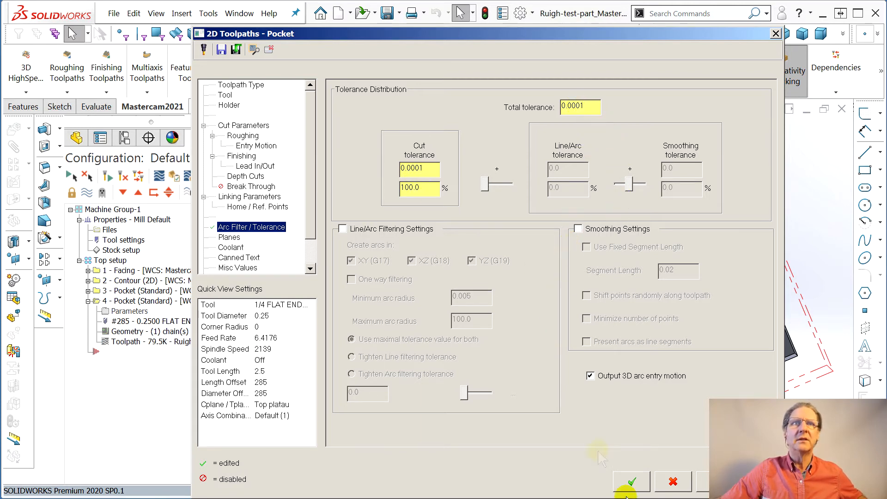
pyautogui.click(635, 482)
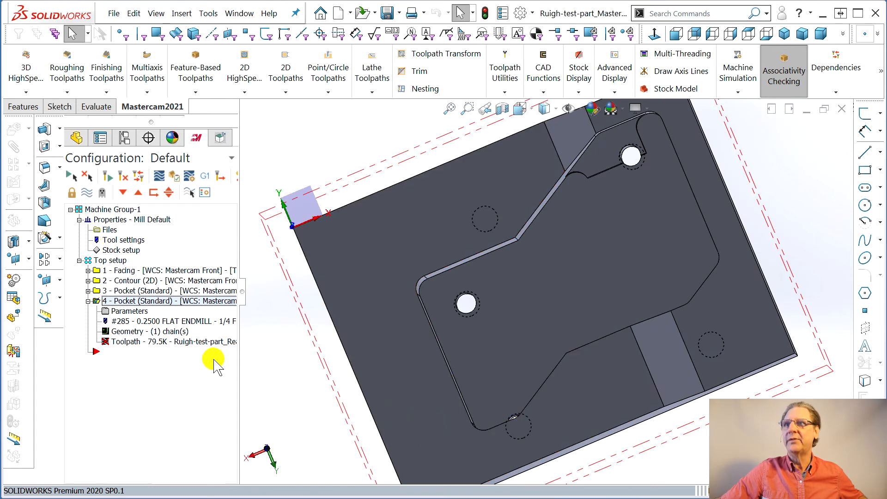
# - Regenerate the second Pocket operation, close its backplot and view the toolpath in the shallow pocket
pyautogui.click(477, 257)
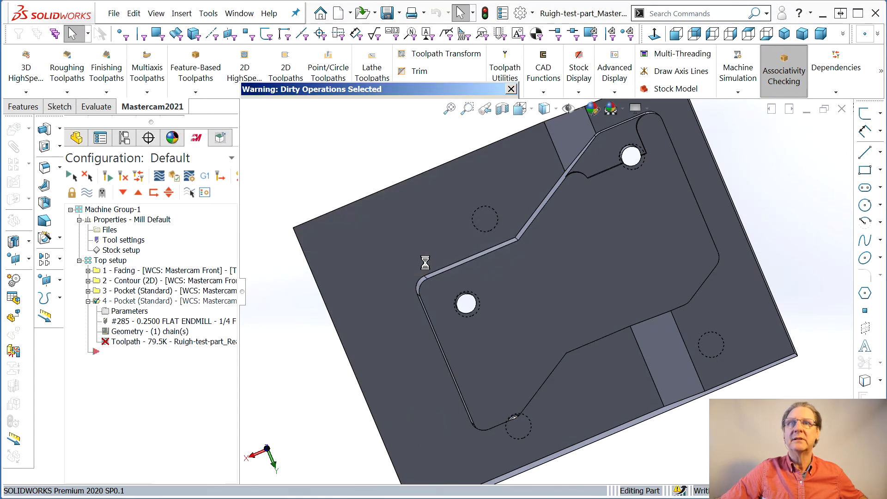
pyautogui.moveTo(451, 286); pyautogui.dragTo(466, 283, button='middle')
pyautogui.click(72, 175)
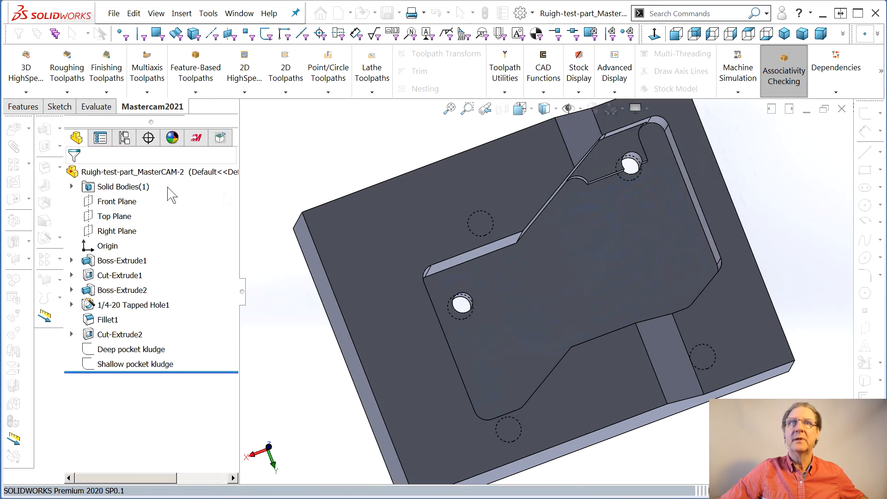
pyautogui.moveTo(551, 253); pyautogui.dragTo(553, 290, button='middle')
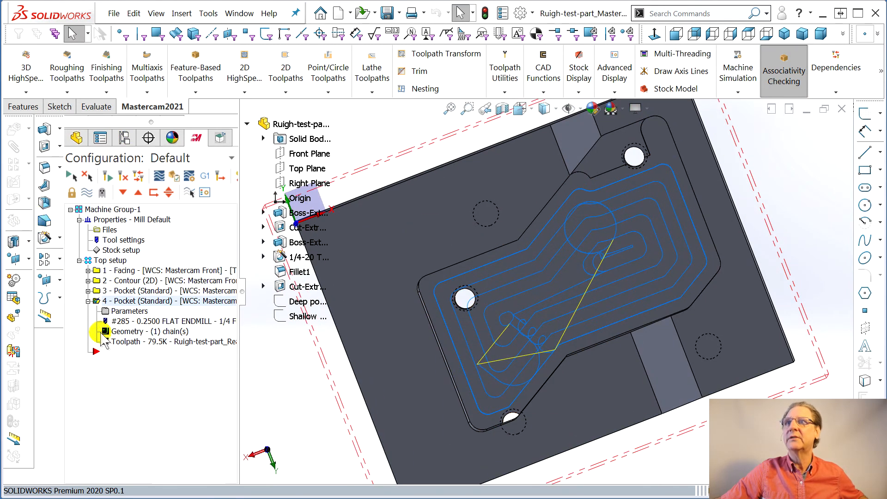
# - Examine the second Pocket operation's cut parameters, including the pocket type, tip compensation, corner rolling and stock to leave on walls
pyautogui.click(128, 313)
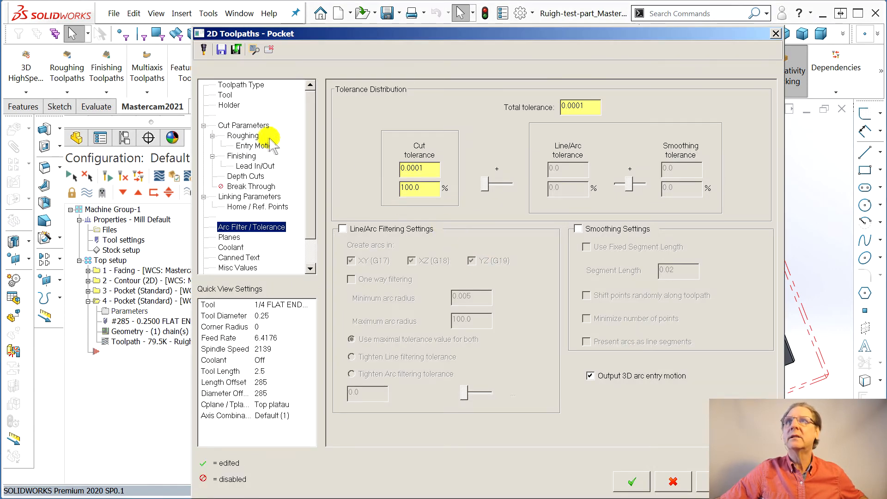
pyautogui.click(243, 125)
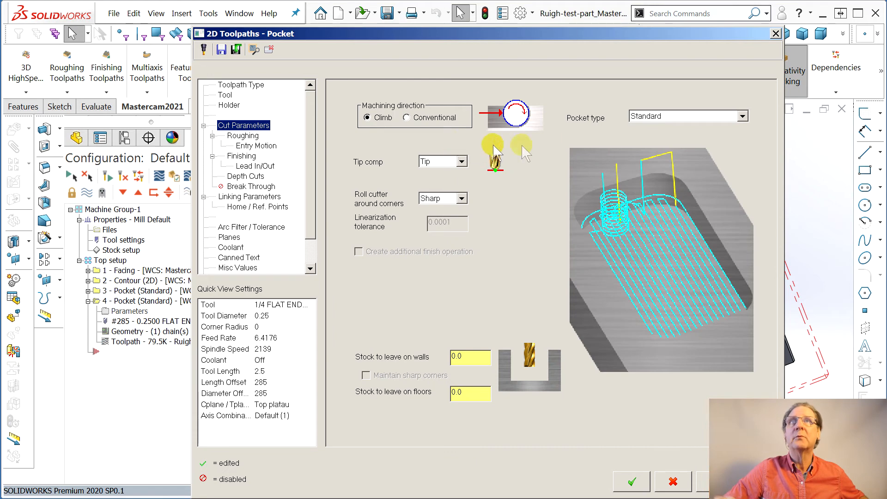
pyautogui.click(743, 117)
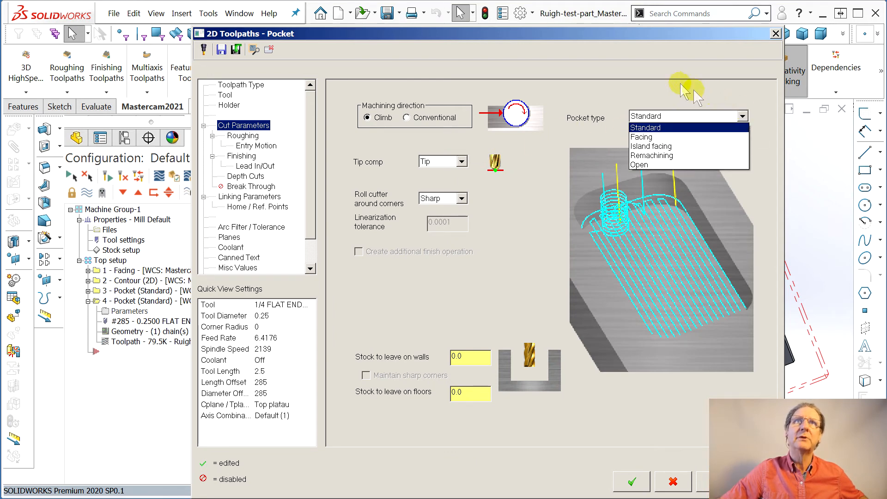
pyautogui.click(590, 68)
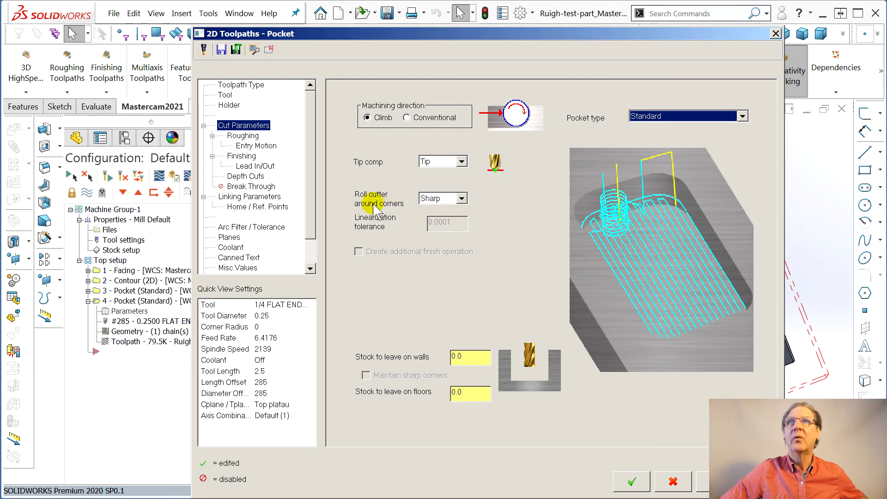
pyautogui.click(461, 198)
pyautogui.click(462, 198)
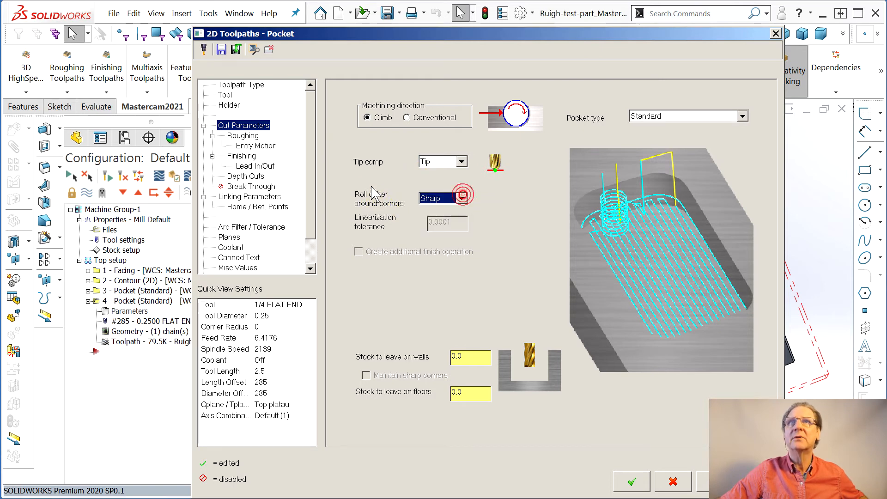
pyautogui.click(462, 161)
pyautogui.click(461, 161)
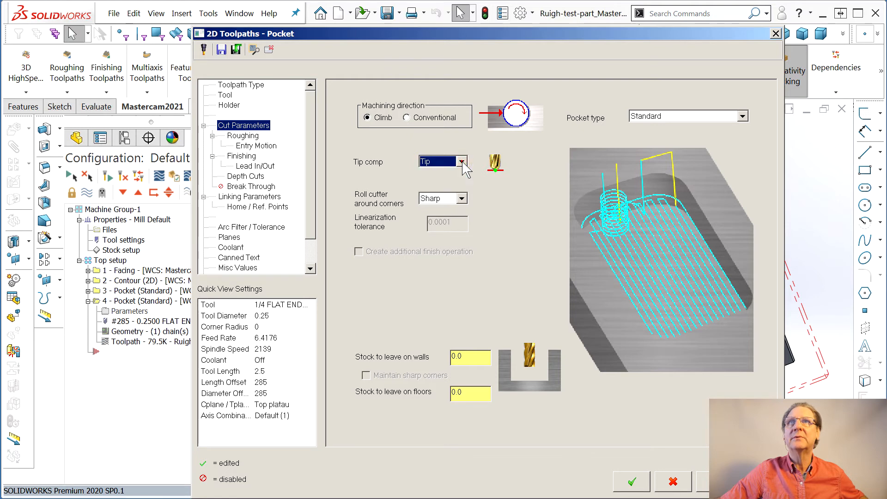
pyautogui.click(476, 361)
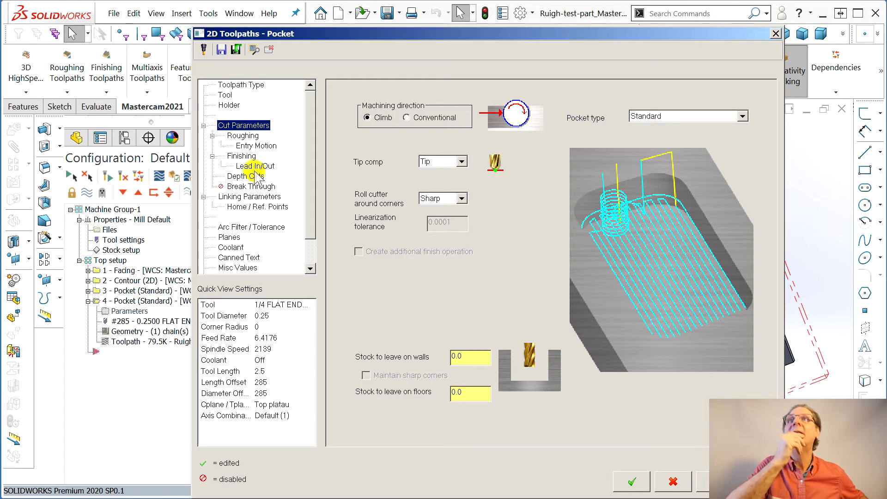
# - Disable machining finish passes after roughing all pockets, then regenerate the second Pocket operation and check its backplot
pyautogui.click(234, 156)
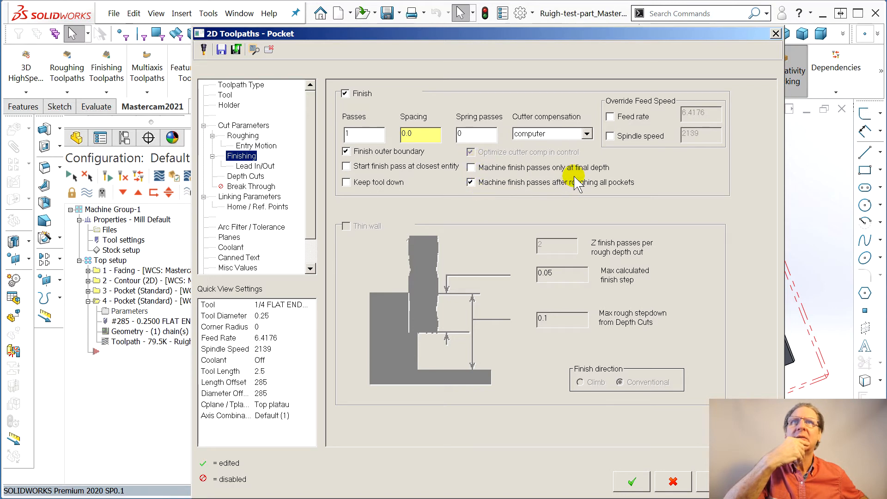
pyautogui.press('Escape')
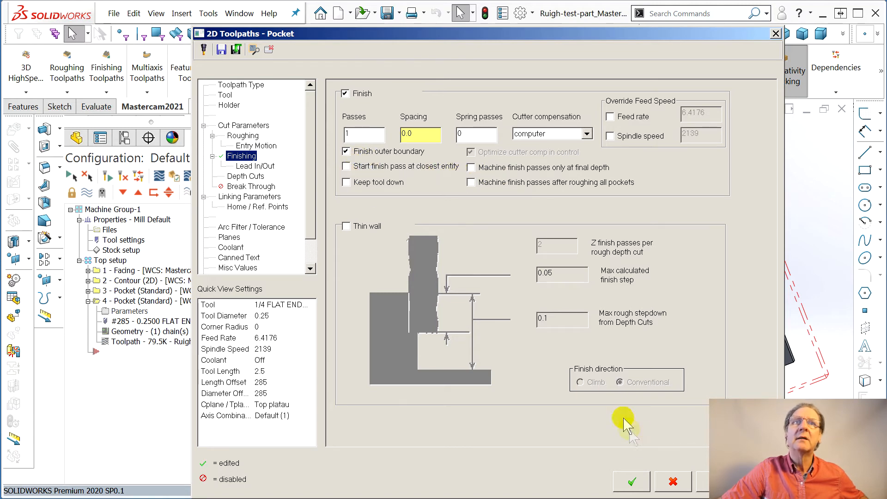
pyautogui.click(629, 482)
pyautogui.click(157, 341)
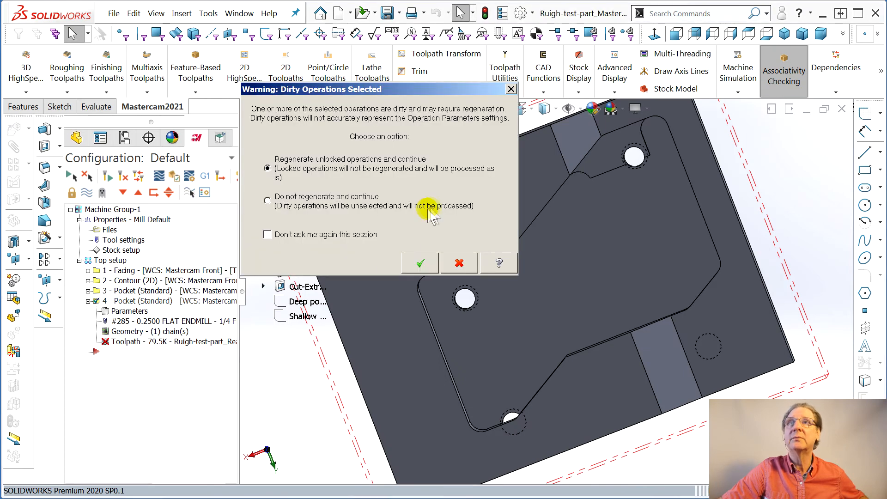
pyautogui.click(420, 263)
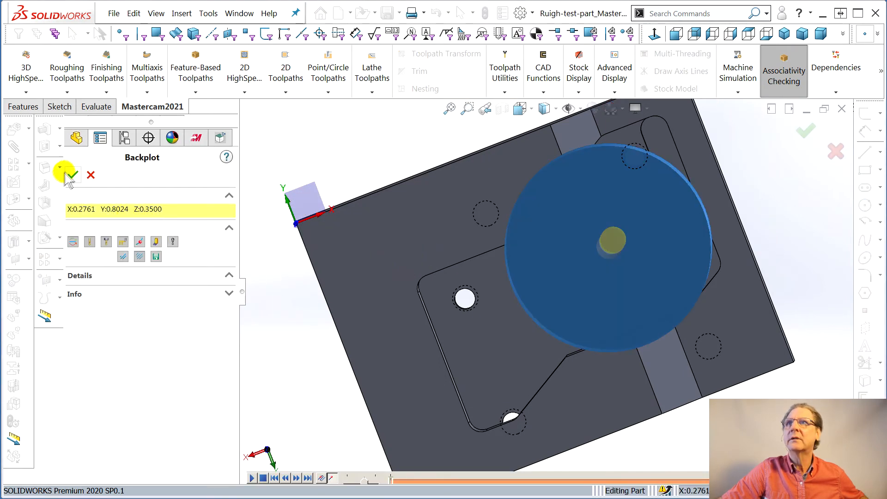
pyautogui.click(73, 174)
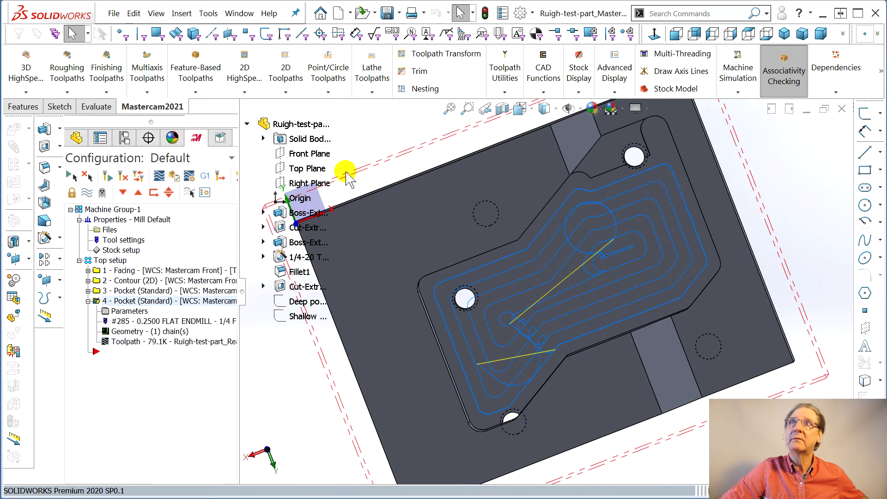
# - Review the second Pocket operation's tool, toolpath type, holder and cut parameter settings, including the available pocket types
pyautogui.click(130, 312)
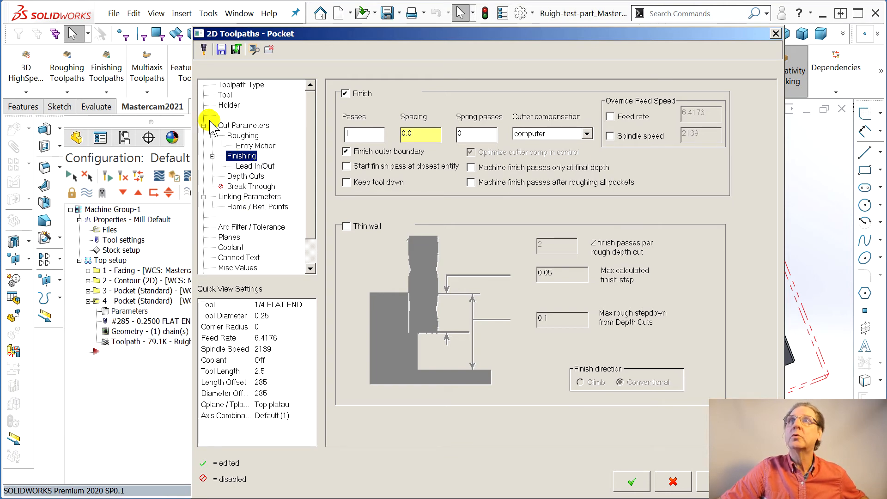
pyautogui.click(225, 95)
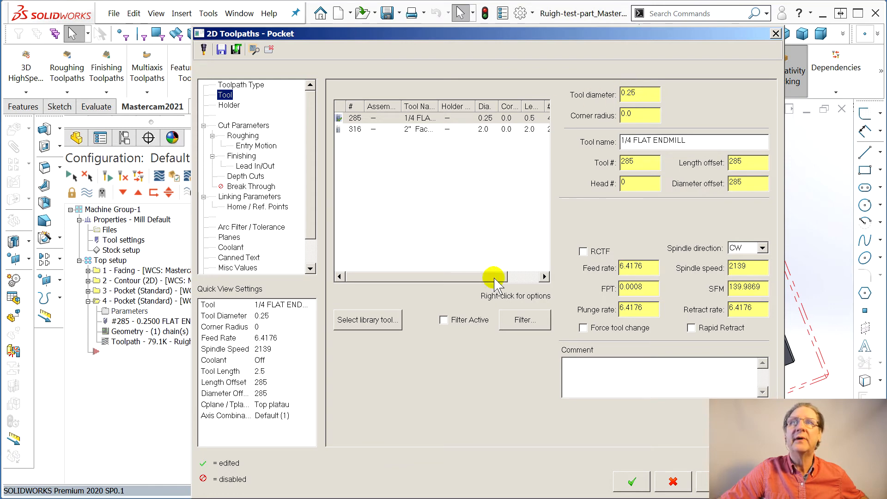
pyautogui.click(233, 85)
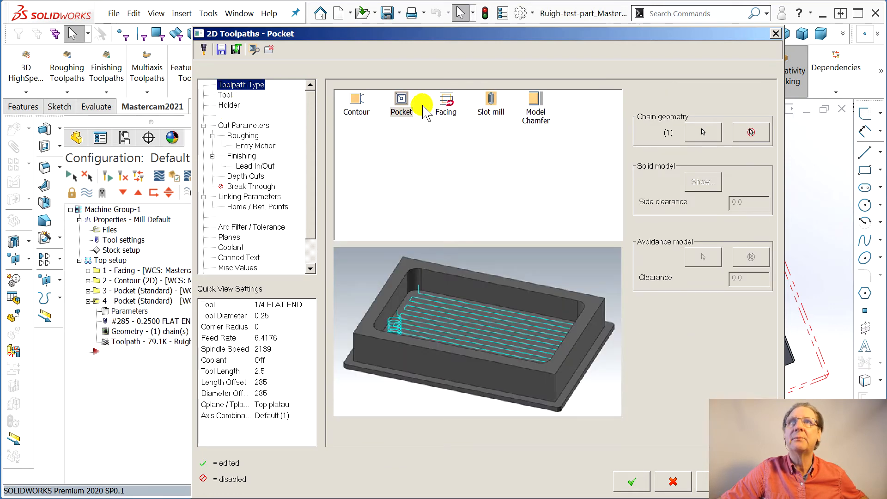
pyautogui.click(228, 105)
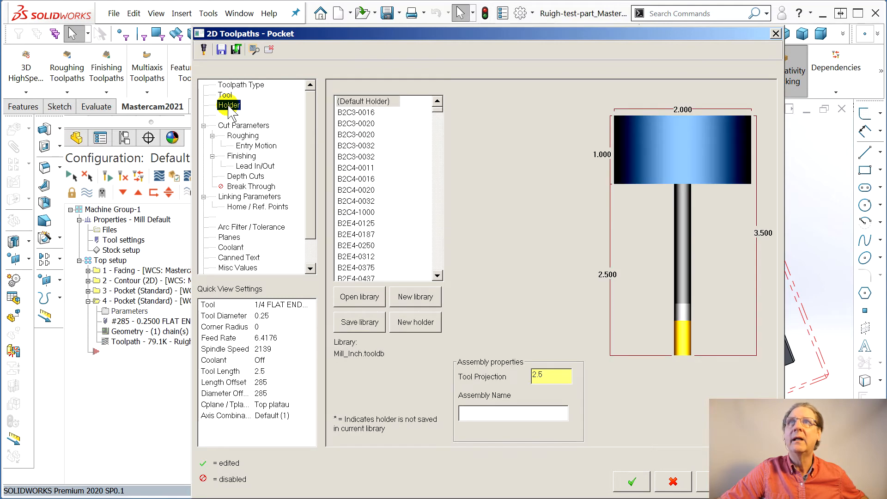
pyautogui.click(228, 126)
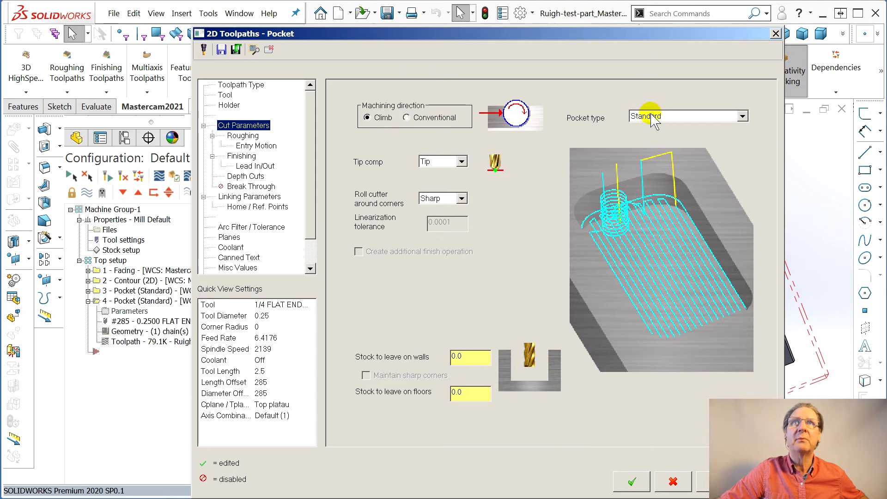
pyautogui.click(742, 117)
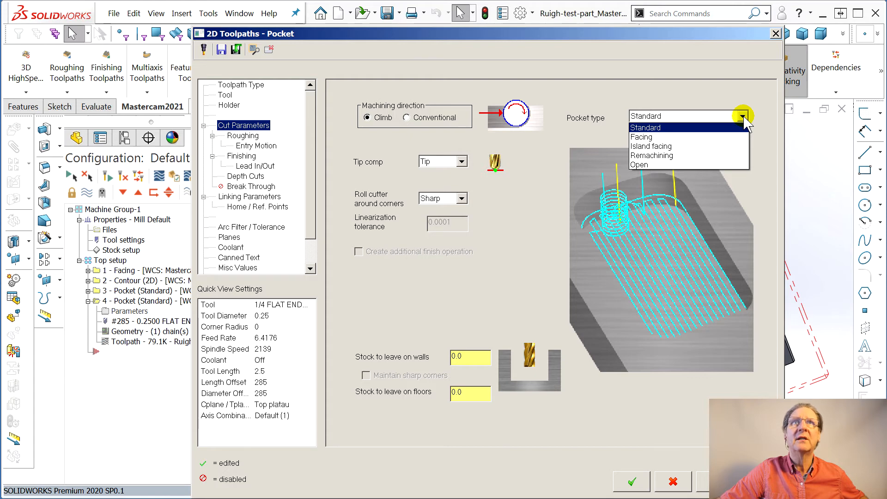
pyautogui.click(601, 94)
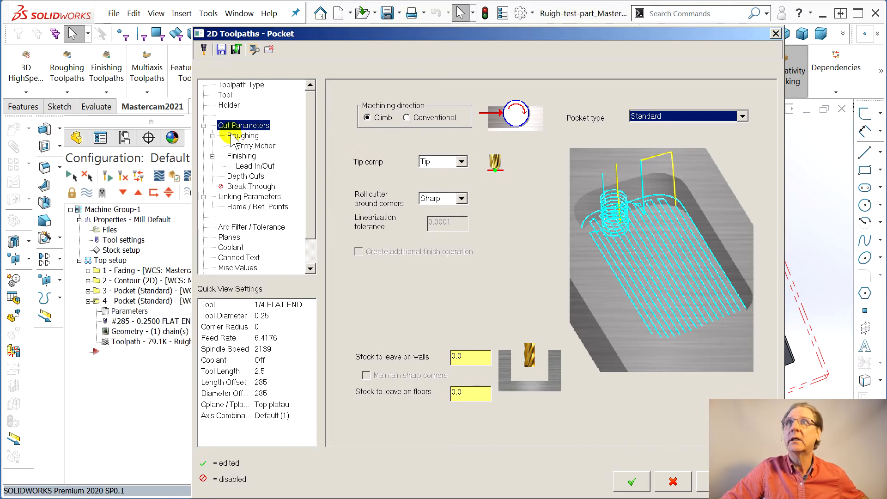
# - Set the roughing corner smoothing radius to 0.001, then regenerate the second Pocket operation and check its backplot
pyautogui.click(243, 136)
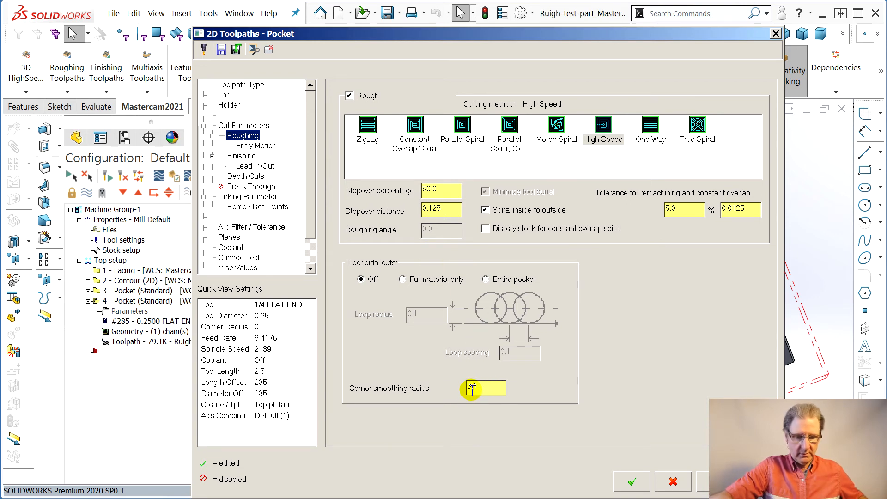
pyautogui.click(628, 491)
pyautogui.doubleClick(150, 342)
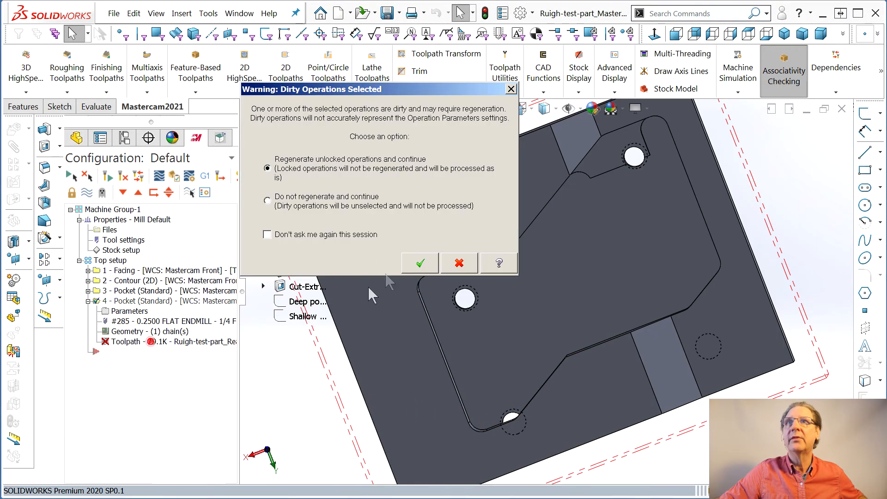
pyautogui.click(414, 263)
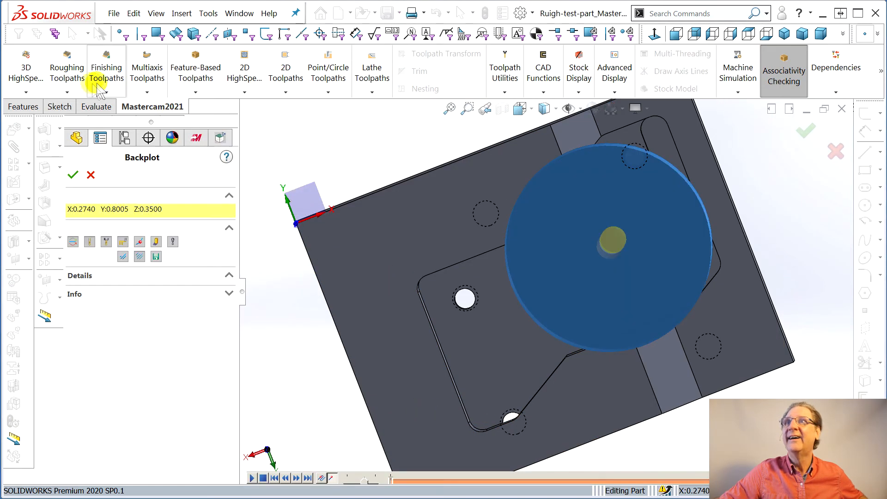
pyautogui.click(73, 175)
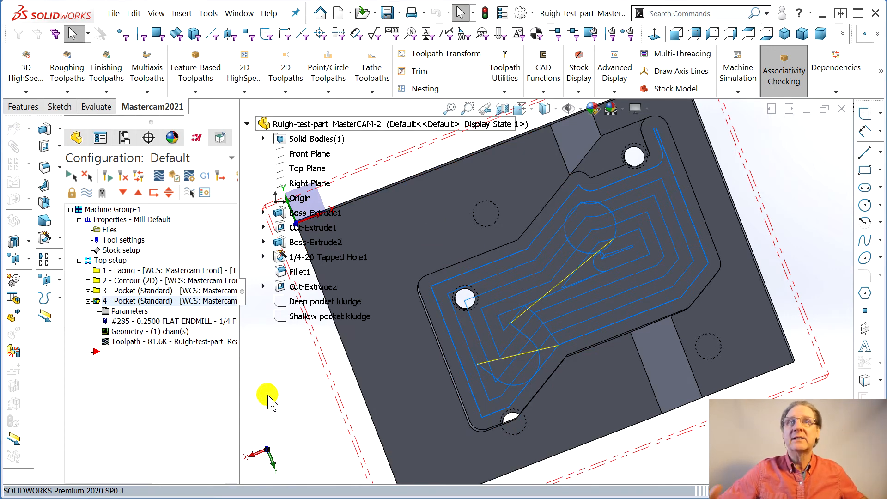
# - Readjust the High Speed roughing corner smoothing radius, then regenerate the second Pocket operation and check its backplot near the pocket corners
pyautogui.click(124, 311)
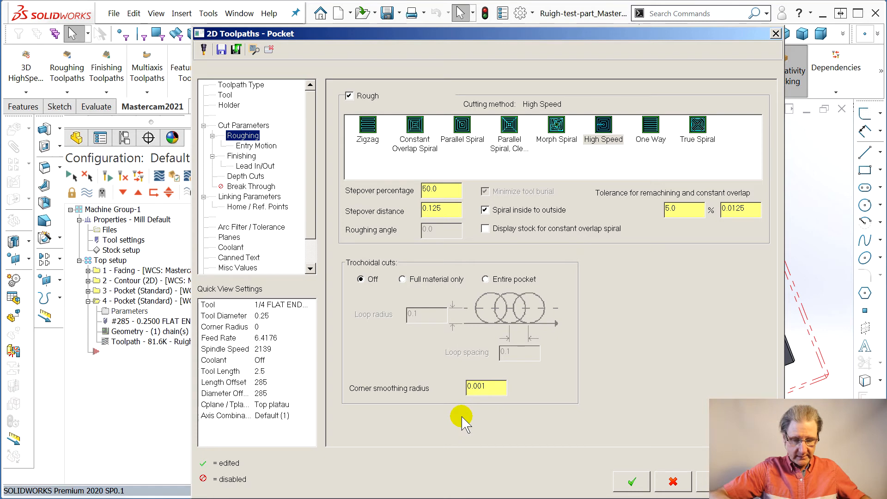
pyautogui.click(632, 482)
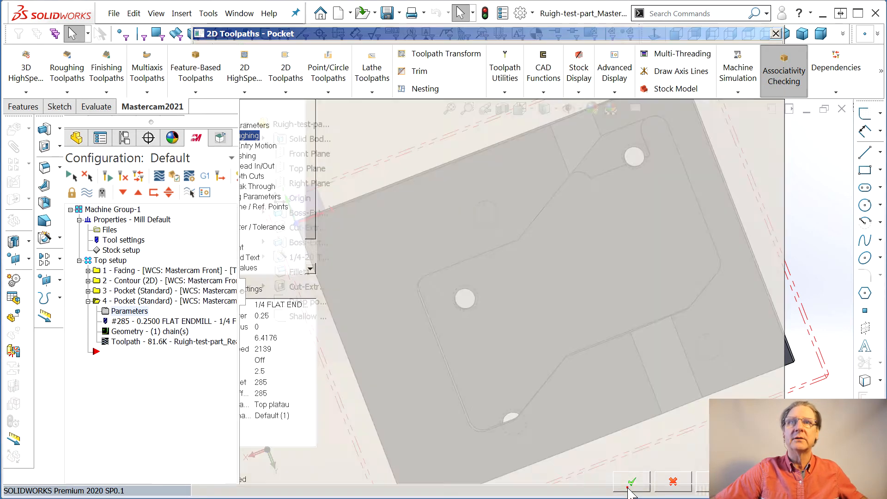
pyautogui.click(138, 343)
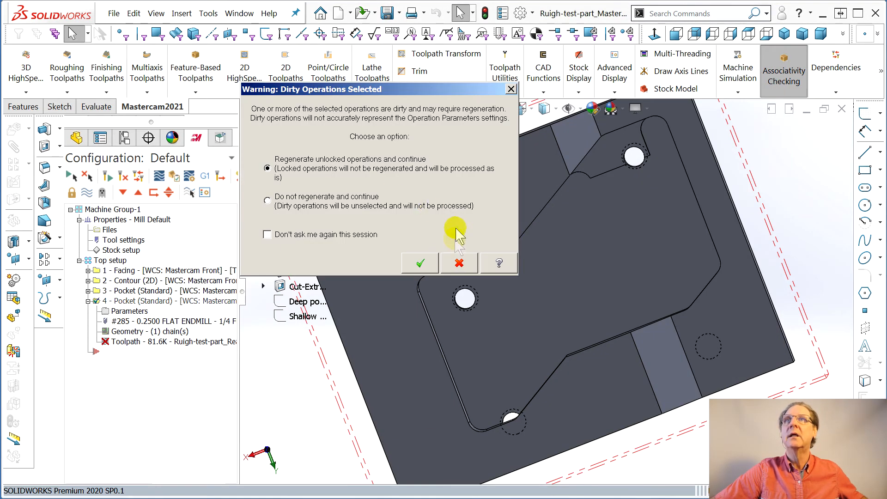
pyautogui.click(421, 264)
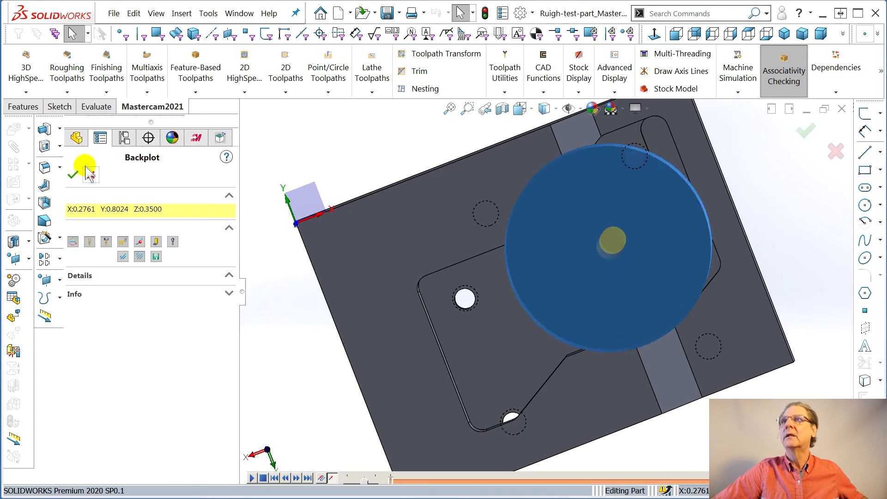
pyautogui.click(73, 175)
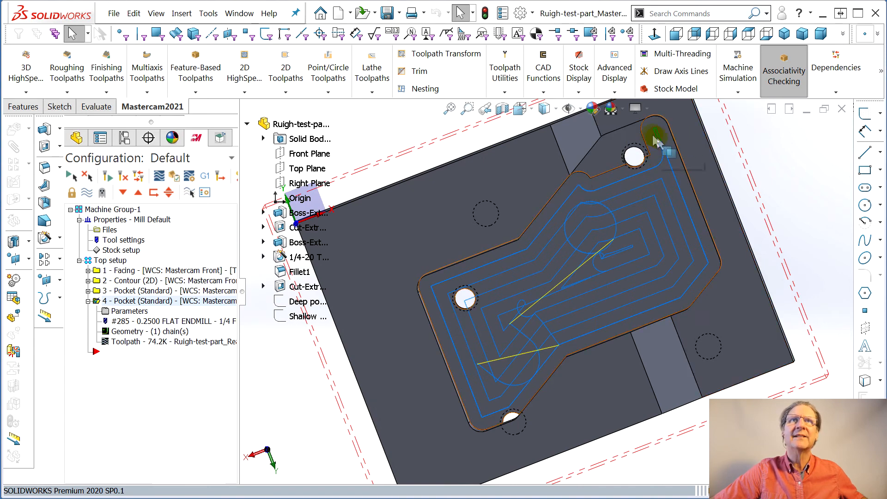
# - Set the roughing corner smoothing radius of the first Pocket operation to 0.0001
pyautogui.scroll(-6, 439, 303)
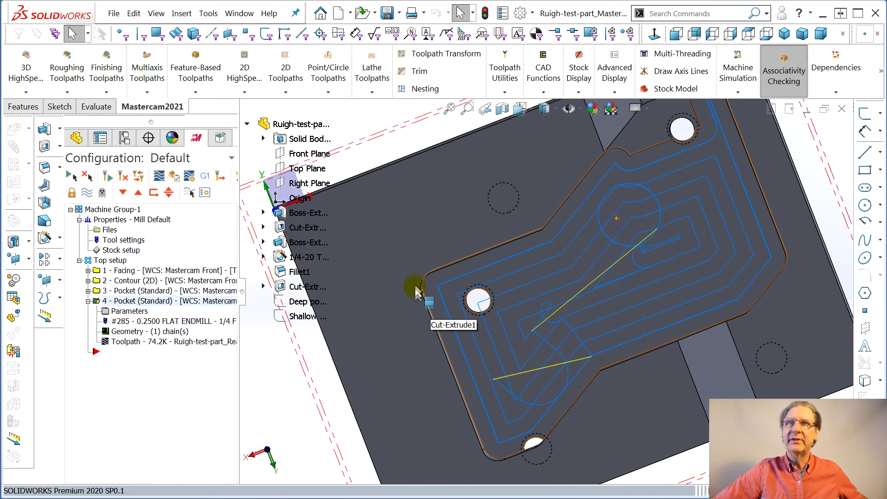
pyautogui.moveTo(522, 288)
pyautogui.mouseDown(button='middle')
pyautogui.moveTo(519, 301)
pyautogui.moveTo(529, 284)
pyautogui.moveTo(520, 272)
pyautogui.mouseUp(button='middle')
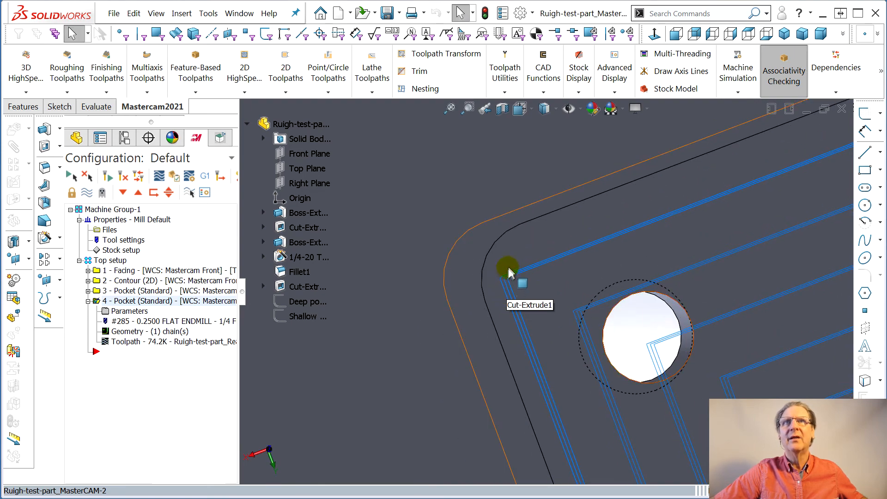
pyautogui.moveTo(513, 318); pyautogui.dragTo(402, 289, button='middle')
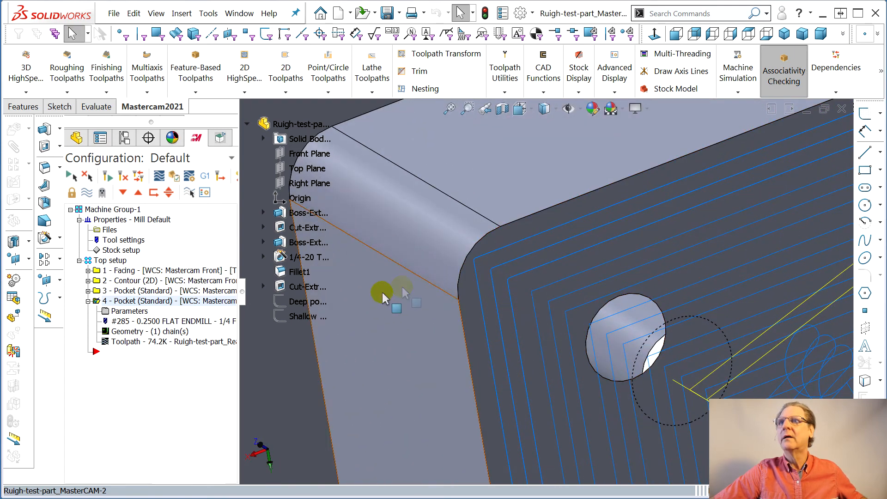
pyautogui.click(89, 291)
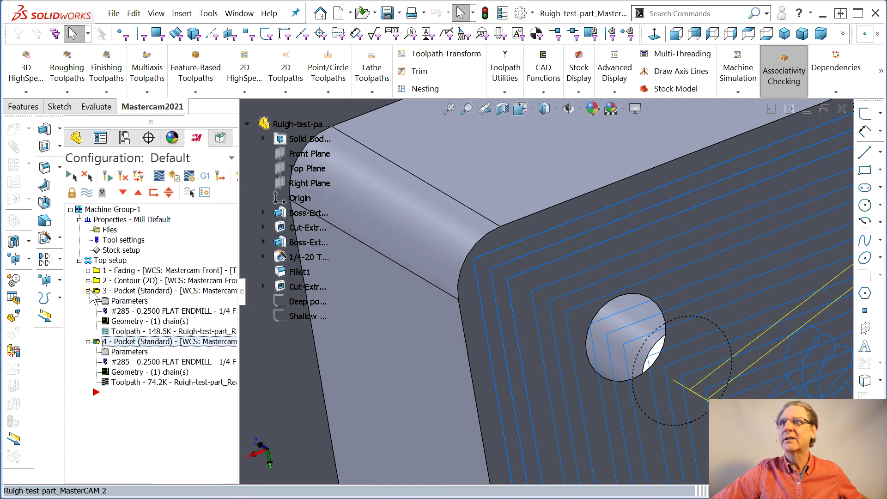
pyautogui.click(134, 300)
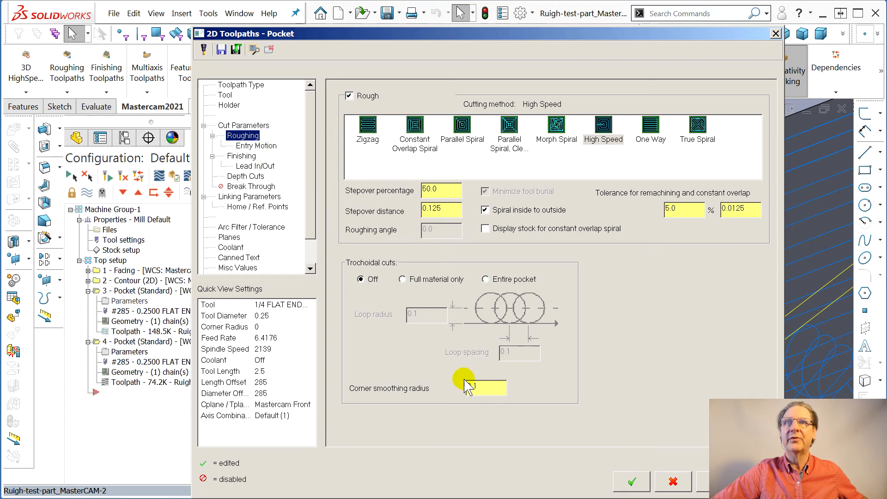
pyautogui.write('1')
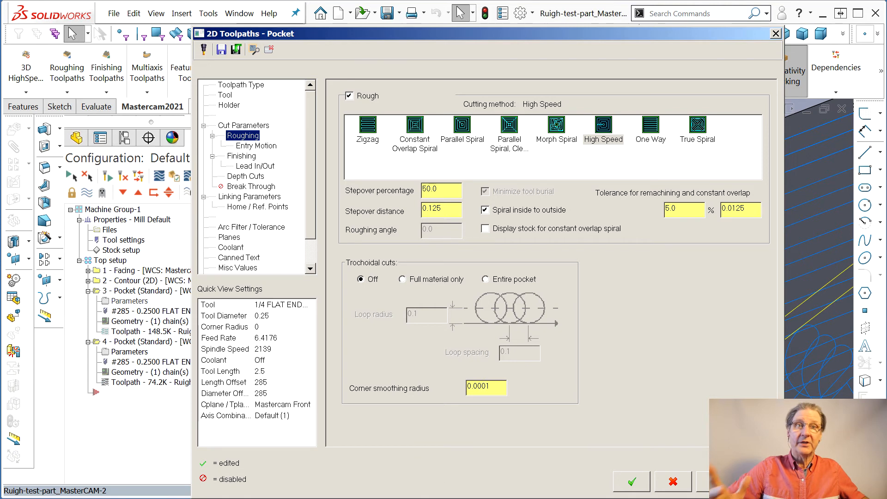
pyautogui.click(634, 481)
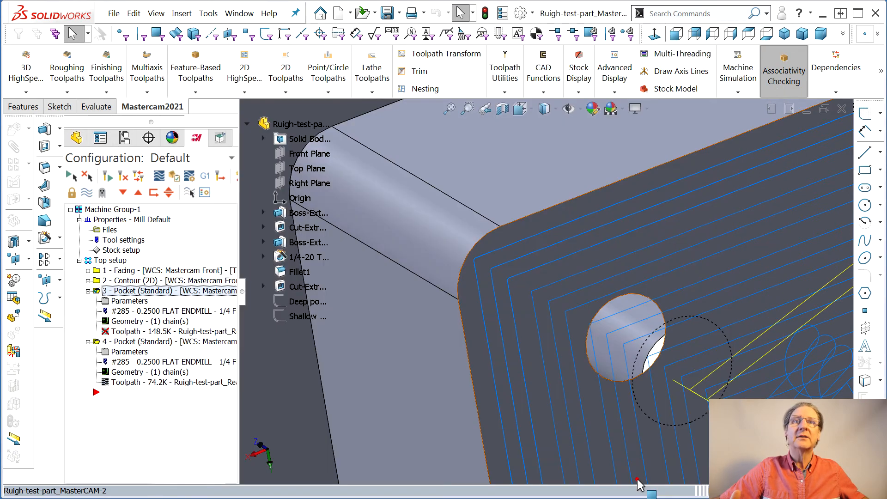
# - Regenerate the first Pocket operation's outdated toolpath
pyautogui.moveTo(424, 359); pyautogui.dragTo(458, 380, button='middle')
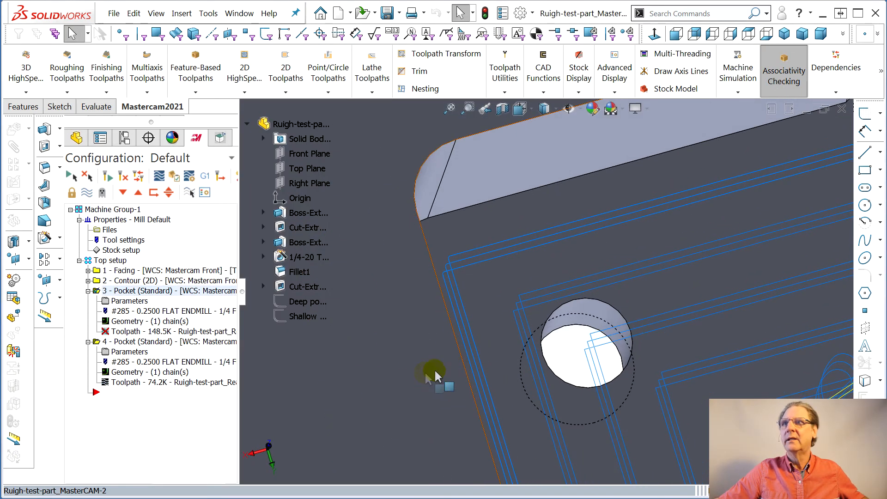
pyautogui.click(121, 332)
pyautogui.click(419, 264)
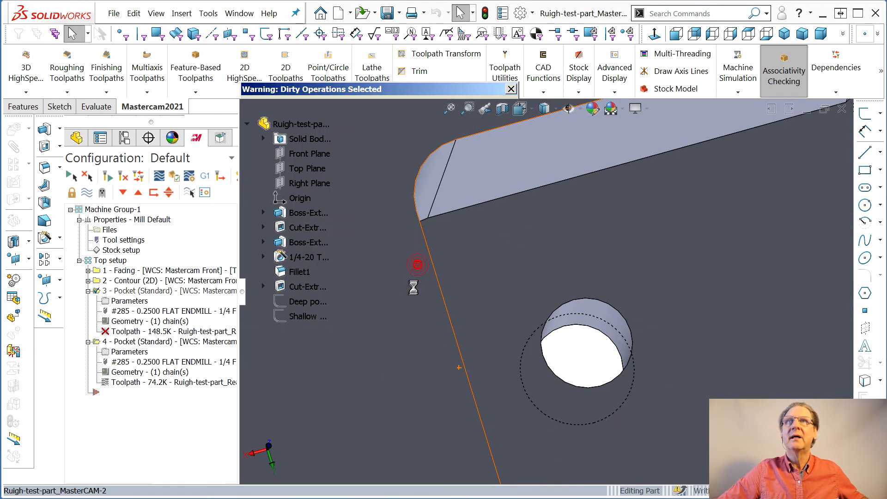
pyautogui.click(72, 178)
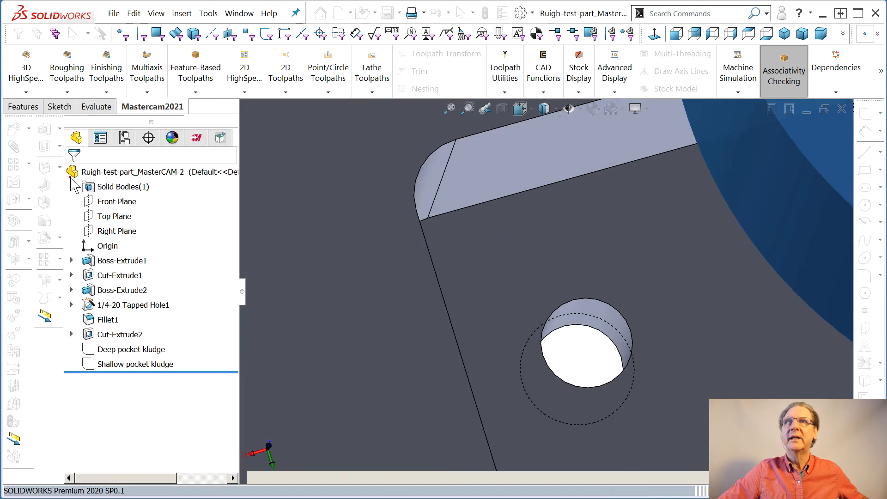
# - Examine the regenerated deep pocket toolpath at the pocket corners, around the through hole and along the pocket walls
pyautogui.moveTo(476, 386); pyautogui.dragTo(460, 270, button='middle')
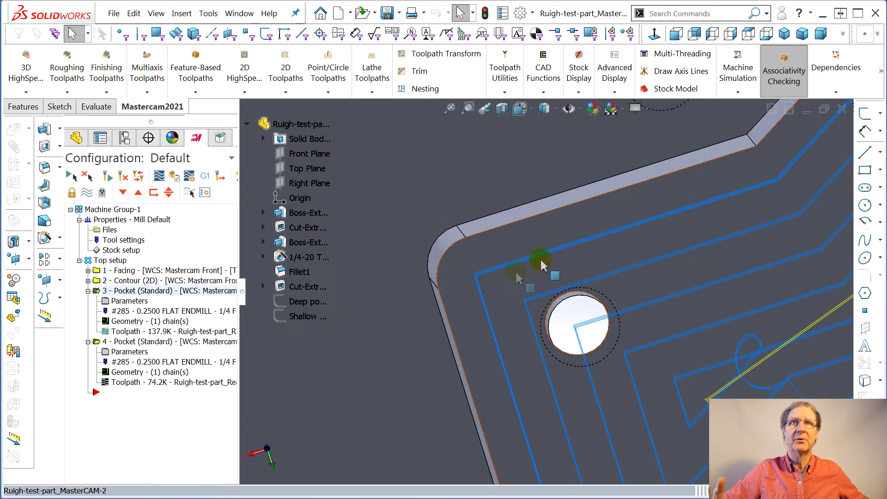
pyautogui.moveTo(465, 331); pyautogui.dragTo(493, 334, button='middle')
pyautogui.scroll(2, 494, 333)
pyautogui.scroll(-2, 493, 333)
pyautogui.scroll(3, 730, 358)
pyautogui.moveTo(768, 354); pyautogui.dragTo(753, 349, button='right')
pyautogui.moveTo(746, 349); pyautogui.dragTo(290, 355, button='middle')
pyautogui.scroll(3, 785, 254)
pyautogui.scroll(-2, 792, 259)
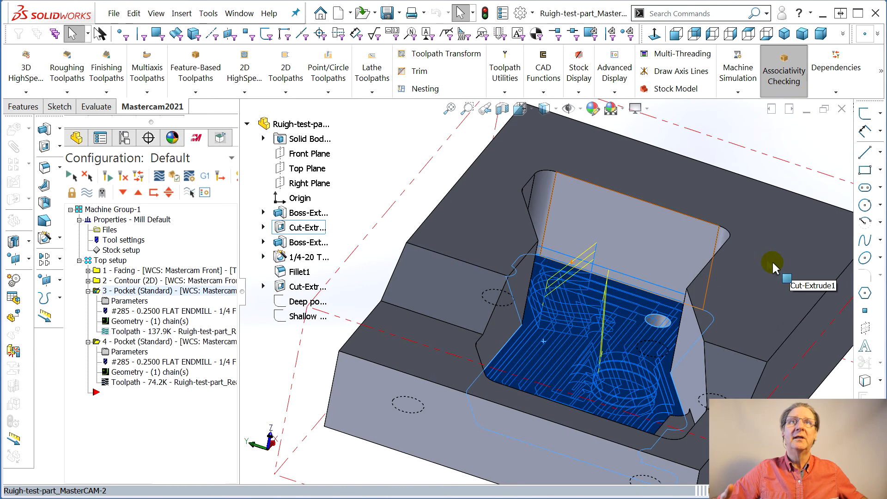
# - Save the part file and clear the face selection
pyautogui.click(113, 14)
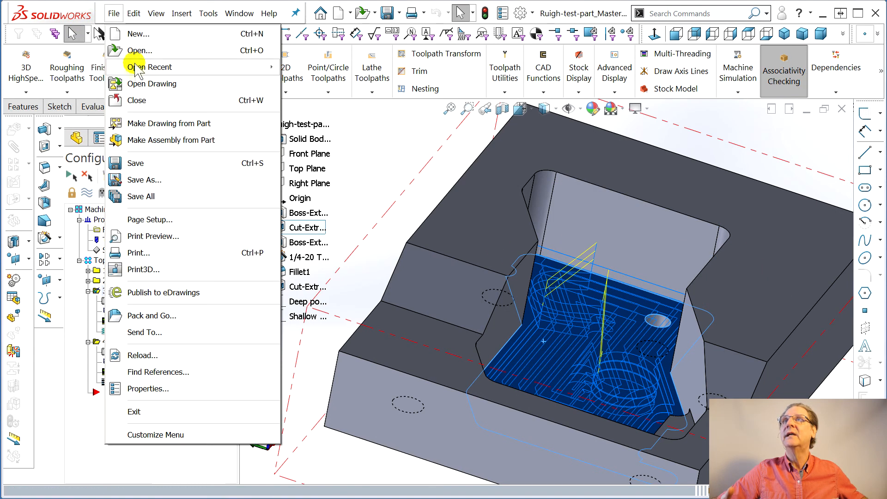
pyautogui.click(146, 163)
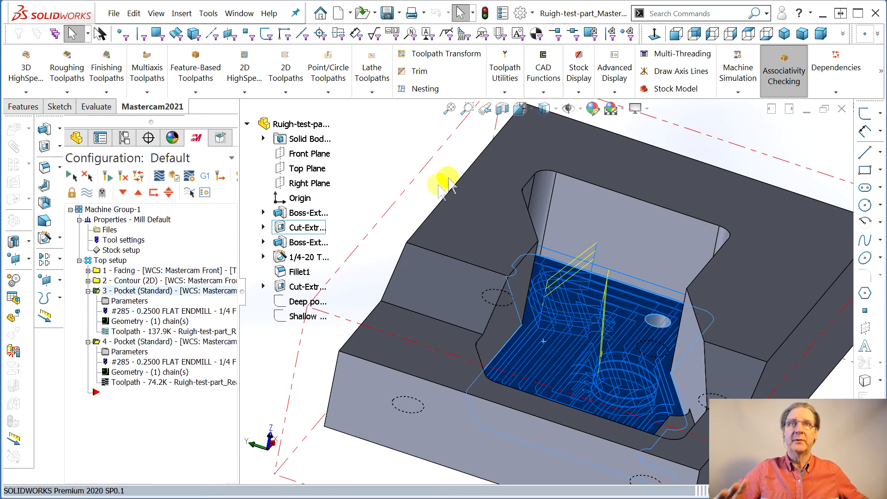
pyautogui.click(415, 168)
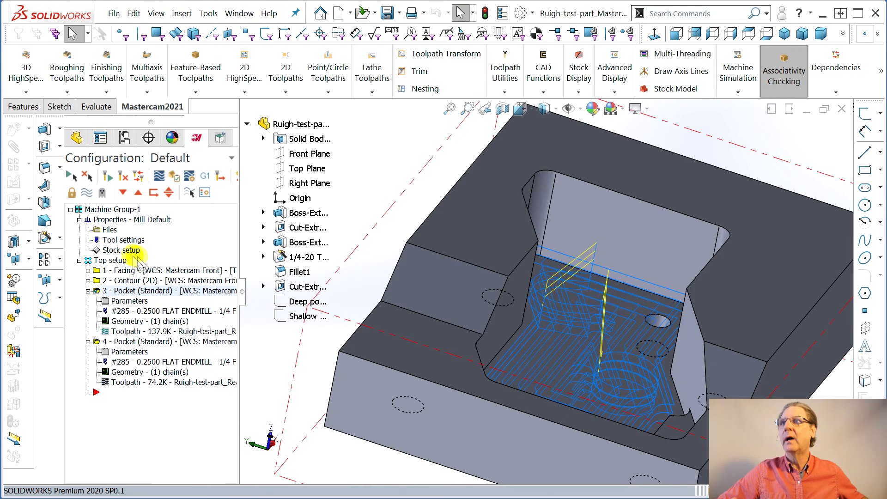
# - Run the machine simulation for all operations in the Top setup group
pyautogui.click(110, 260)
pyautogui.click(738, 76)
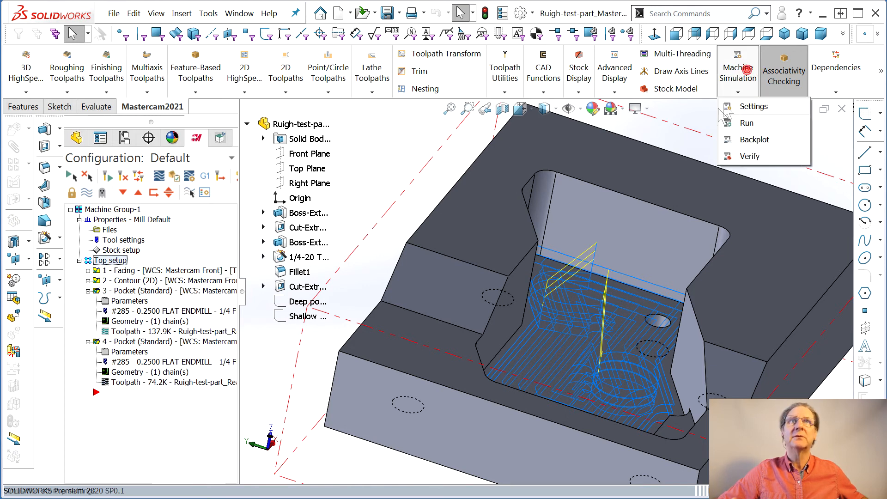
pyautogui.click(747, 123)
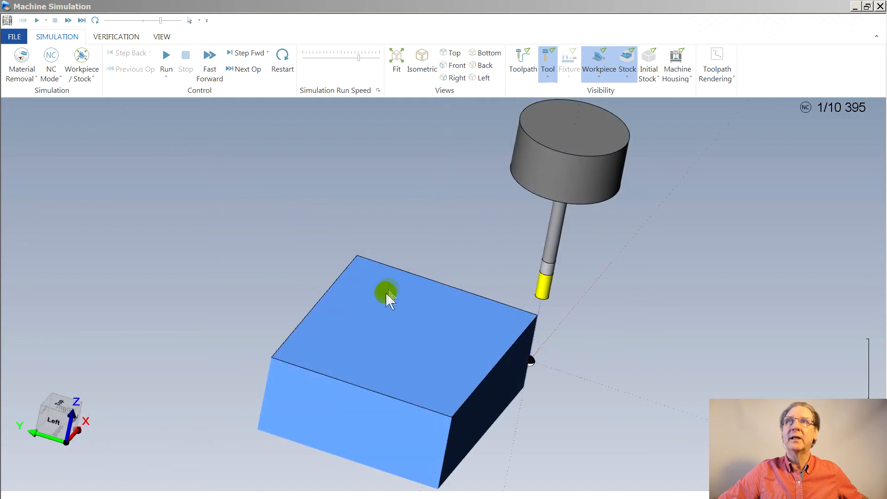
pyautogui.click(167, 57)
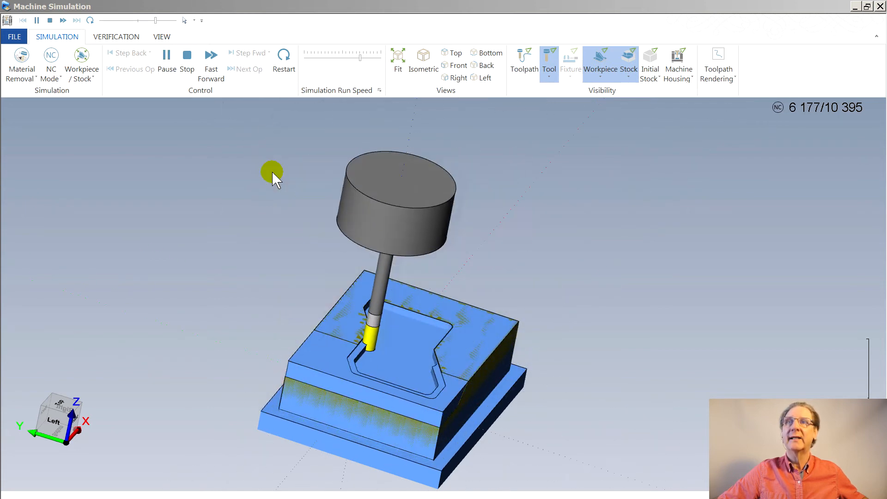
# - Examine the simulated stock from above and at an angle, focusing on the pocket corners and walls, and close the simulation
pyautogui.moveTo(309, 199); pyautogui.dragTo(302, 242, button='middle')
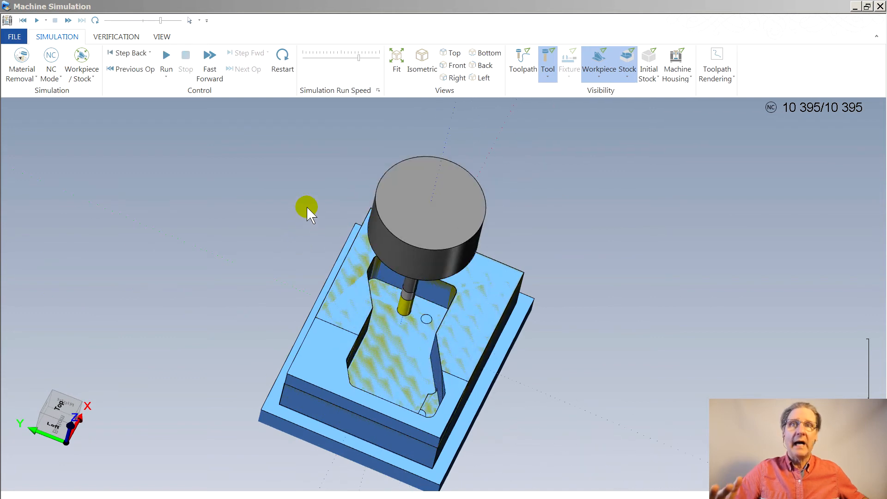
pyautogui.moveTo(342, 227); pyautogui.dragTo(320, 298, button='middle')
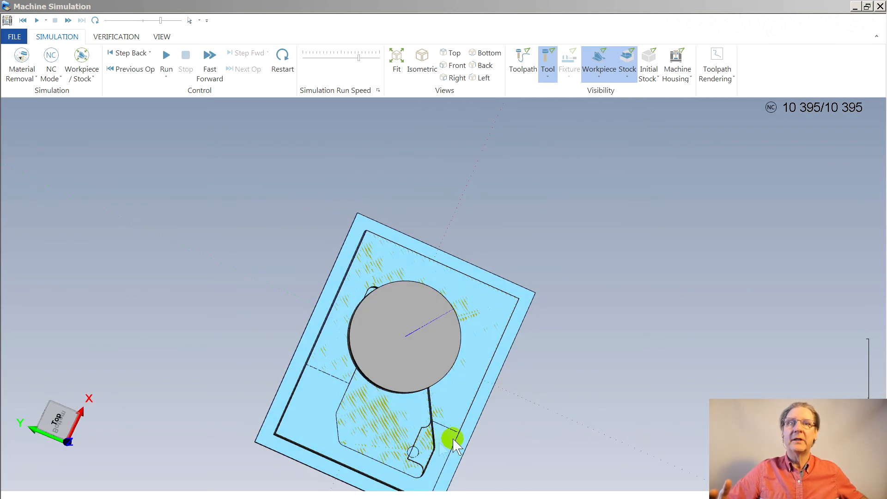
pyautogui.scroll(8, 444, 464)
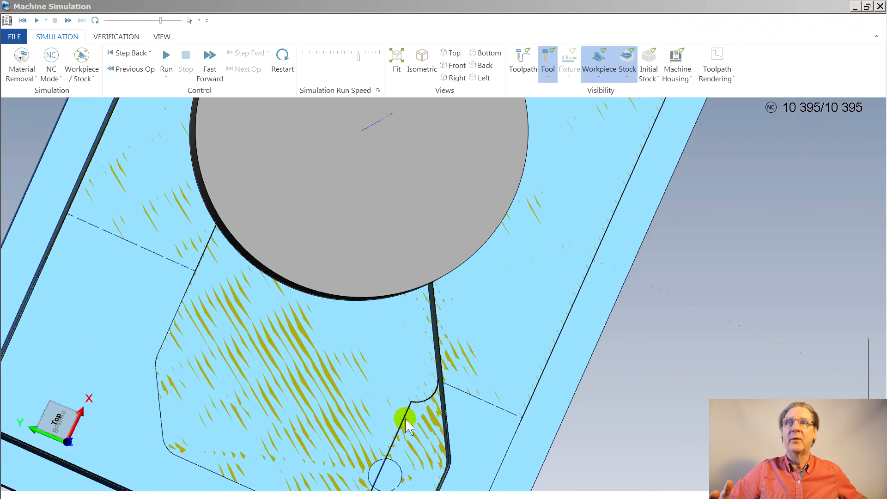
pyautogui.scroll(6, 404, 425)
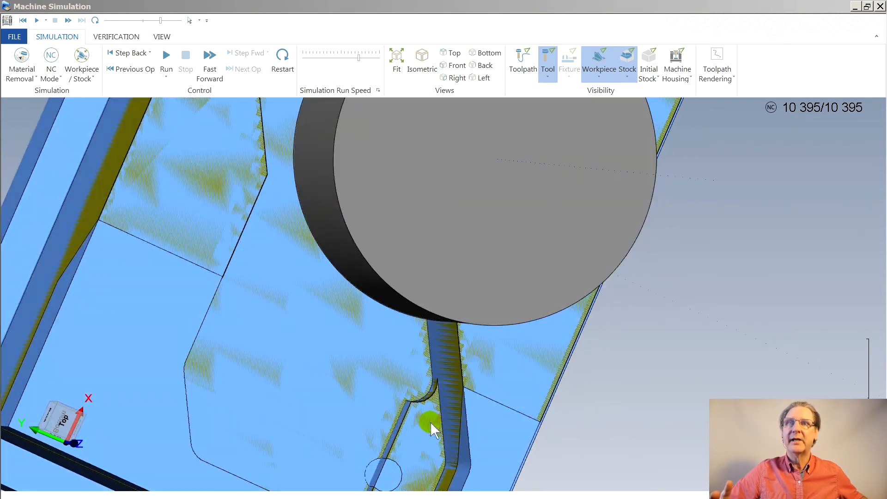
pyautogui.scroll(5, 431, 391)
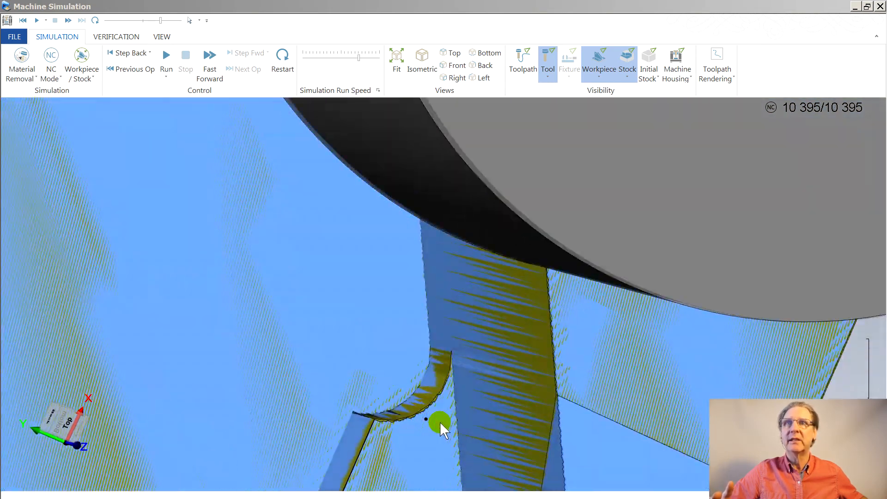
pyautogui.scroll(-10, 448, 419)
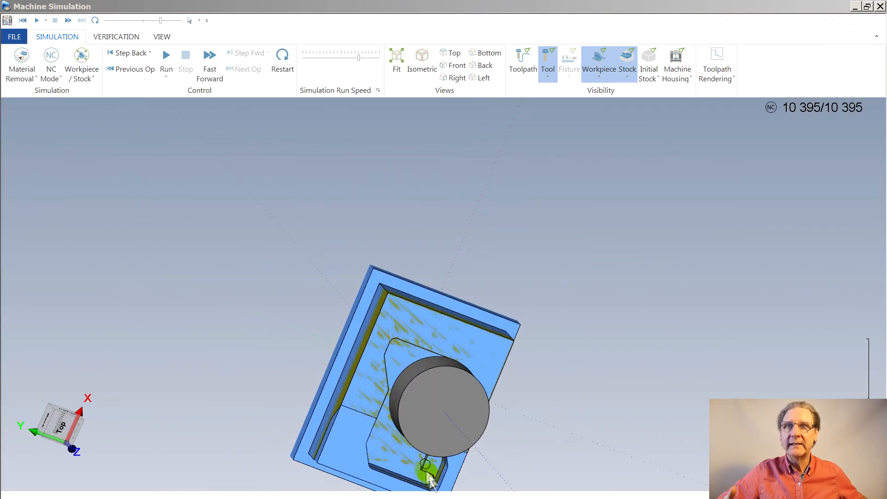
pyautogui.moveTo(386, 462); pyautogui.dragTo(430, 407, button='middle')
pyautogui.scroll(-5, 483, 416)
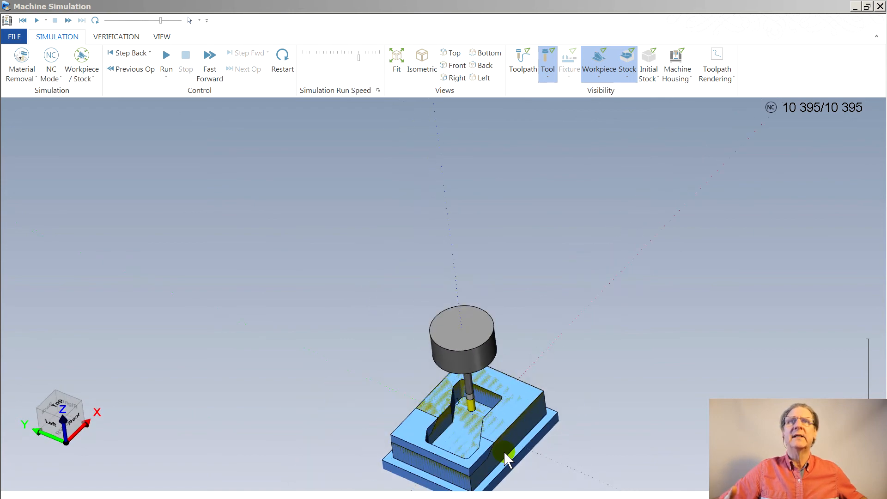
pyautogui.rightClick(478, 434)
pyautogui.click(327, 360)
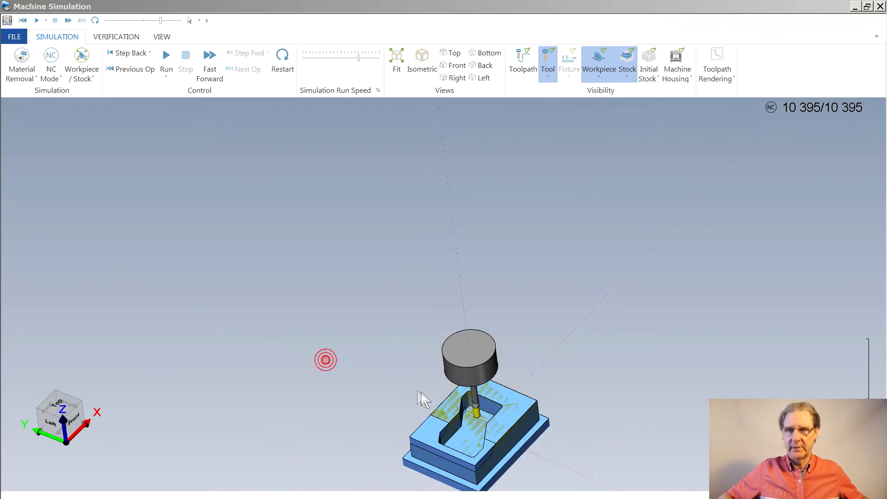
pyautogui.moveTo(432, 418)
pyautogui.mouseDown(button='middle')
pyautogui.moveTo(435, 364)
pyautogui.moveTo(406, 262)
pyautogui.mouseUp(button='middle')
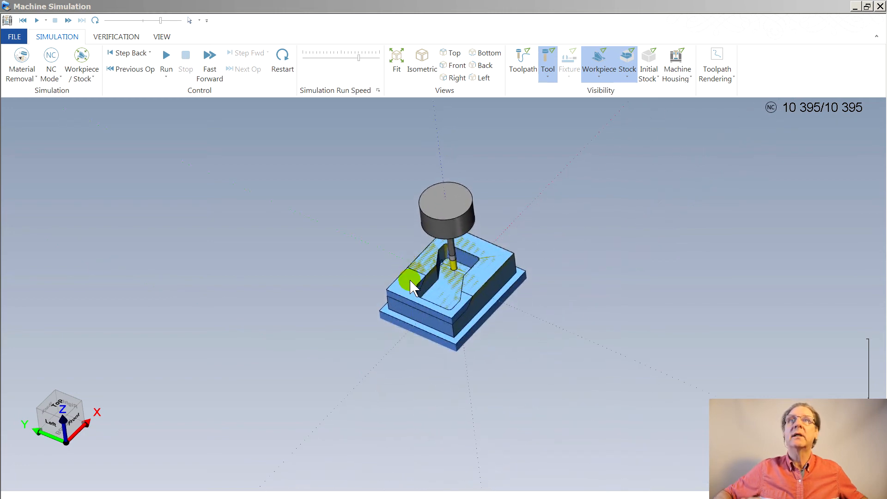
pyautogui.scroll(3, 462, 259)
pyautogui.scroll(-2, 464, 242)
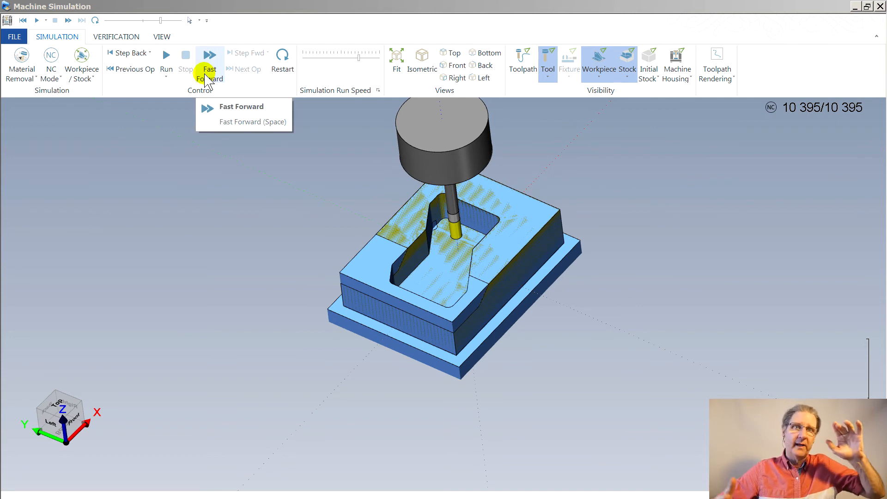
pyautogui.moveTo(341, 167); pyautogui.dragTo(360, 143, button='middle')
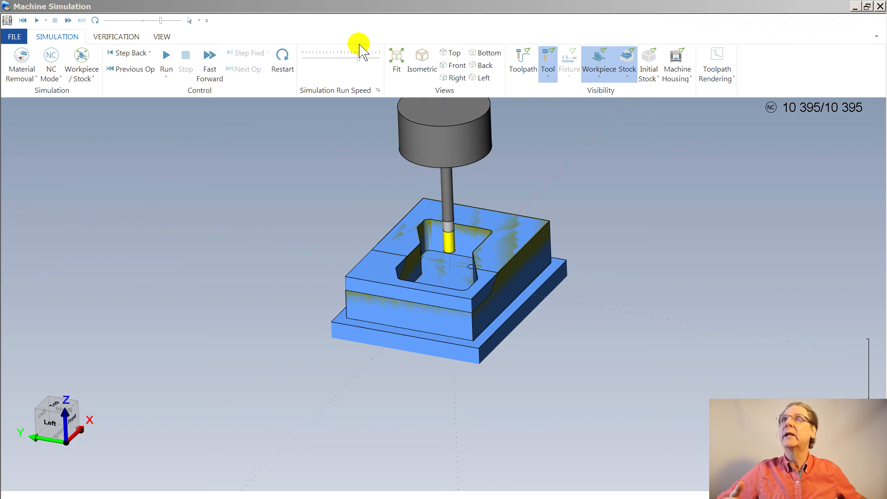
pyautogui.click(880, 6)
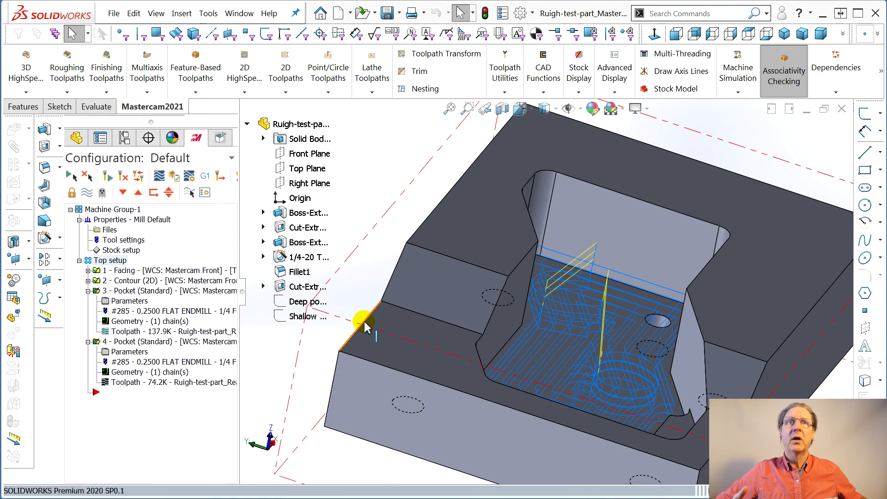
# - Check the second Pocket operation's High Speed roughing parameters and cancel without changing them
pyautogui.click(448, 329)
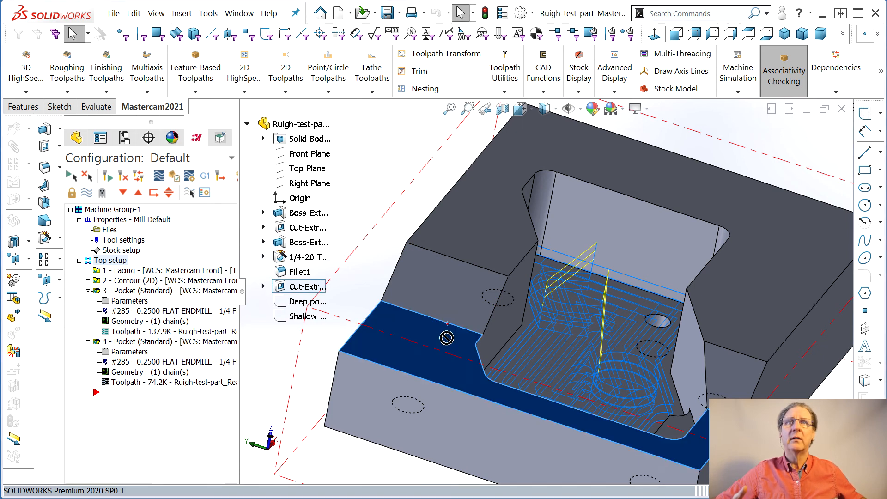
pyautogui.click(121, 352)
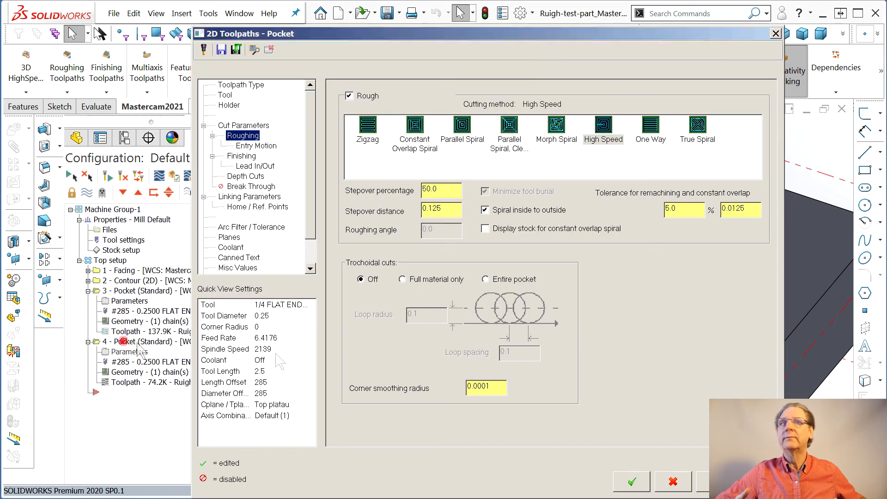
pyautogui.click(673, 481)
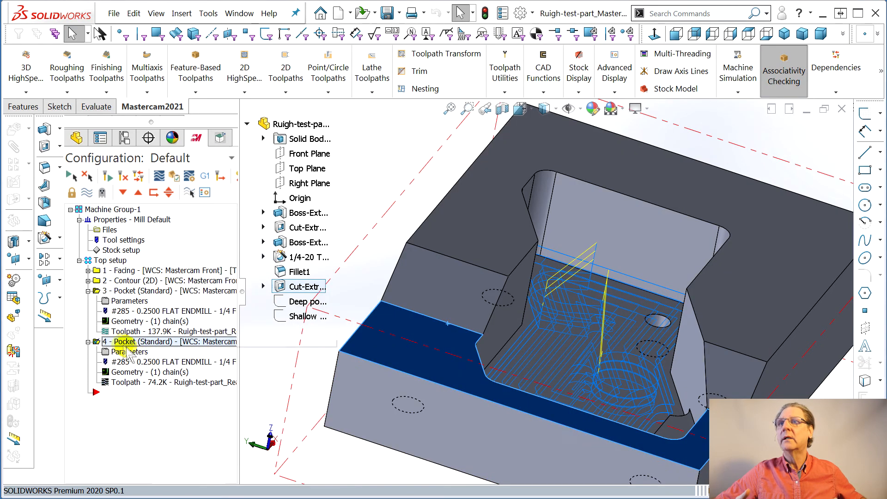
# - Hide the second Pocket operation's toolpath display in the model view
pyautogui.click(92, 198)
pyautogui.moveTo(506, 324); pyautogui.dragTo(476, 339, button='middle')
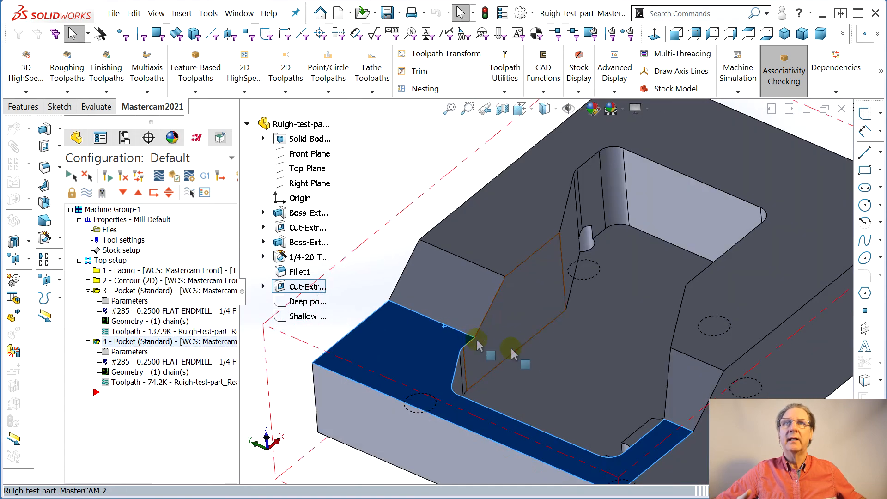
pyautogui.click(405, 140)
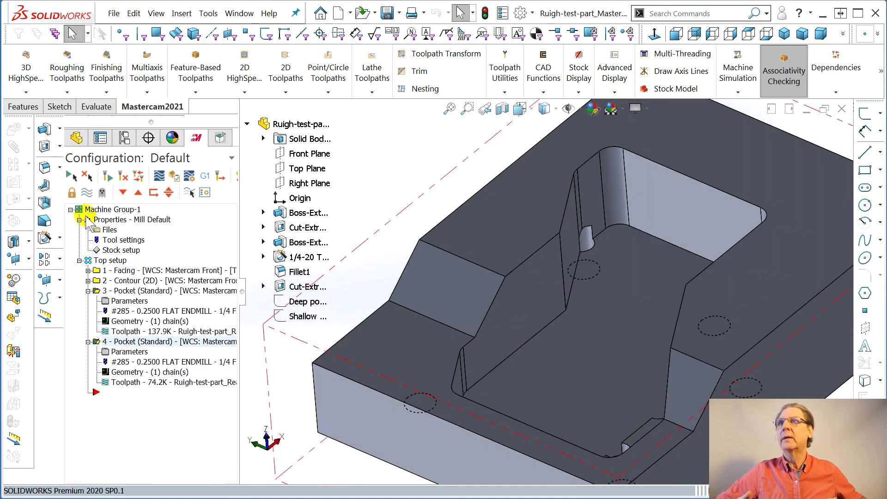
pyautogui.click(86, 192)
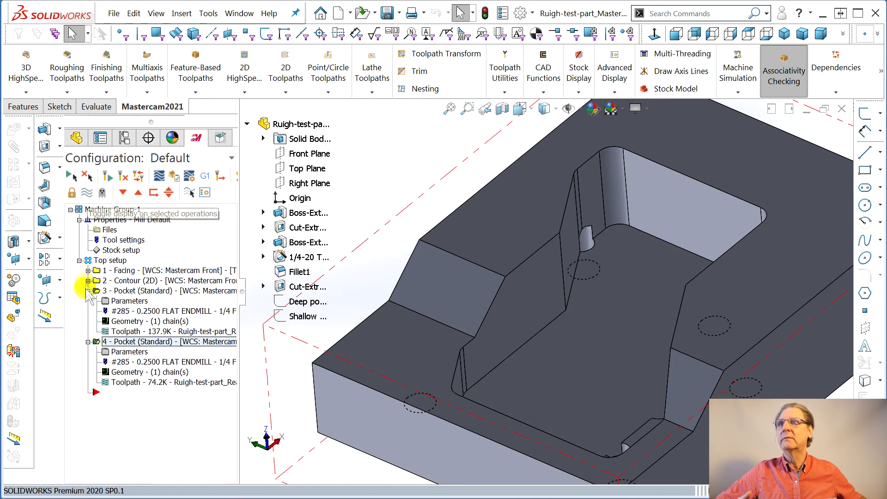
# - Display the toolpaths of all Top setup operations together on the whole part
pyautogui.click(88, 341)
pyautogui.click(100, 261)
pyautogui.click(87, 191)
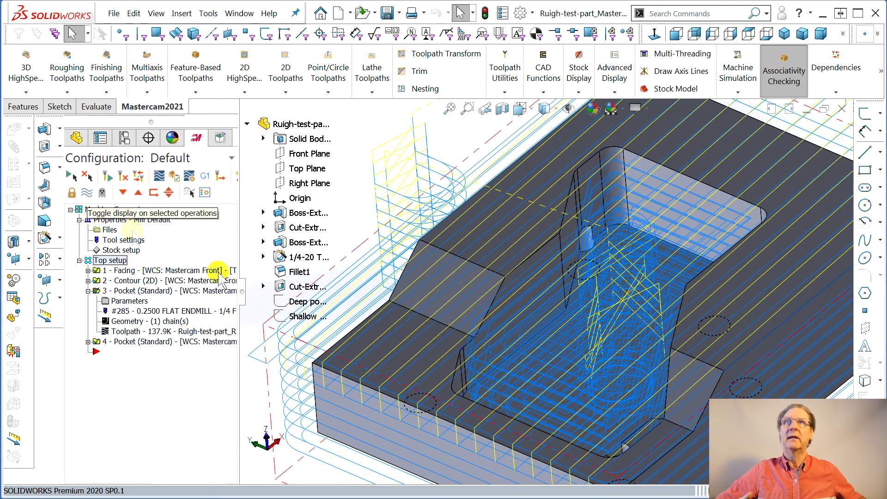
pyautogui.click(422, 329)
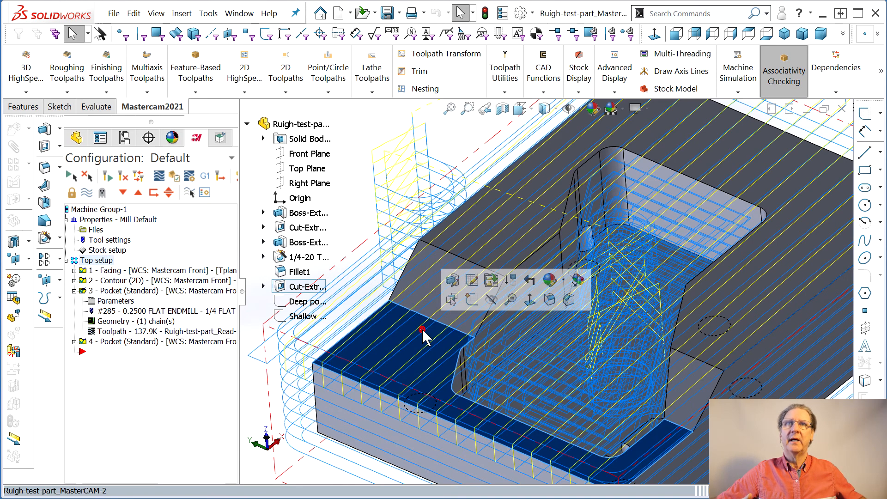
pyautogui.scroll(2, 424, 329)
pyautogui.click(748, 395)
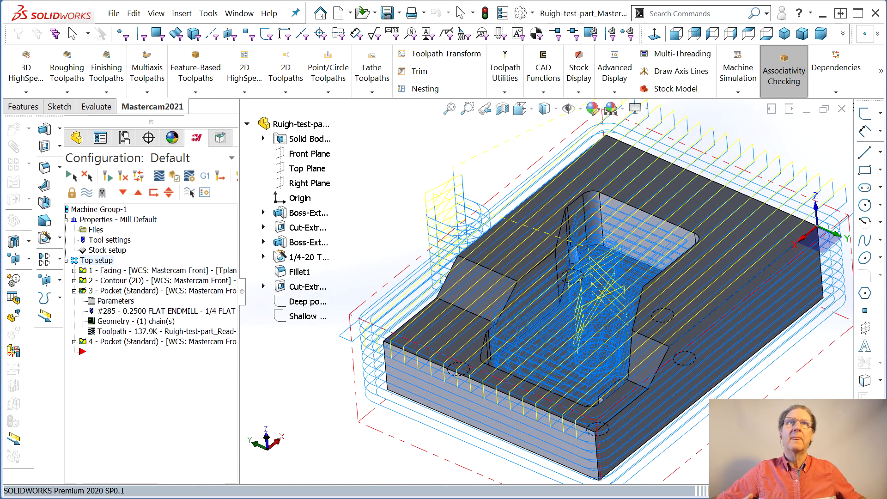
pyautogui.scroll(1, 546, 292)
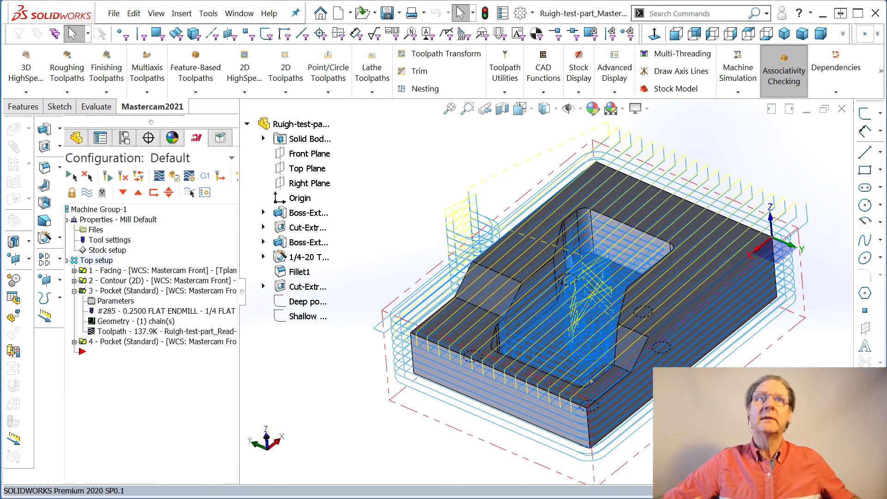